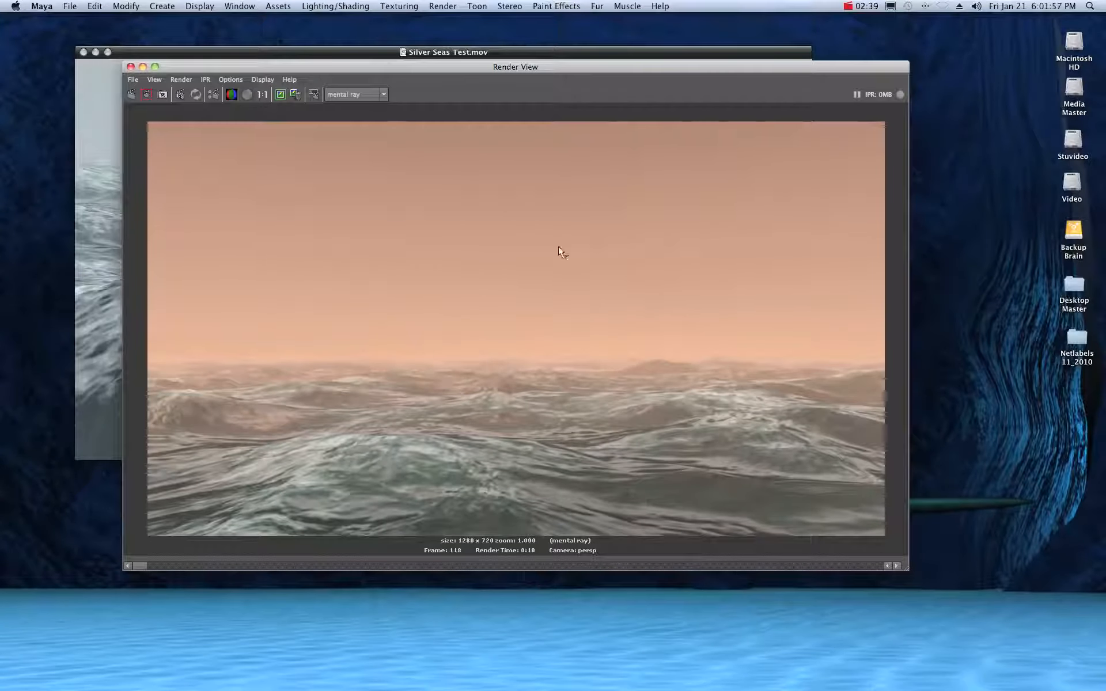
- Minimize the render window, play a portion of Silver Seas Test.mov in QuickTime Player, pause it and close the movie
left_click_drag(454, 73, 1094, 686)
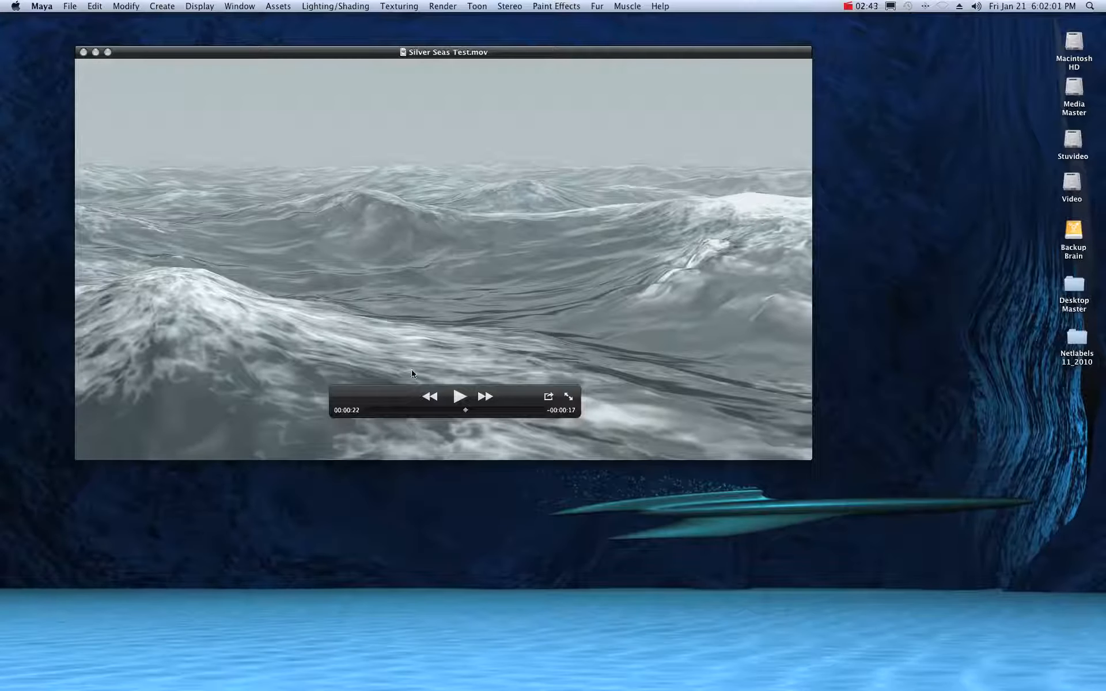
left_click(459, 400)
left_click(460, 398)
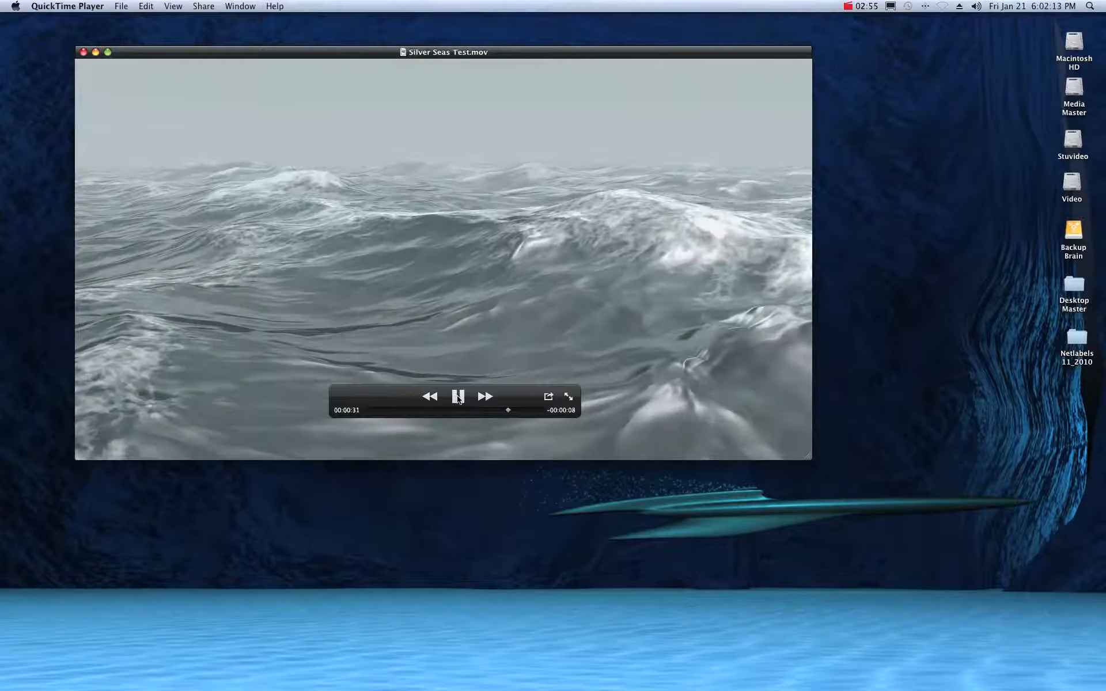
left_click(459, 398)
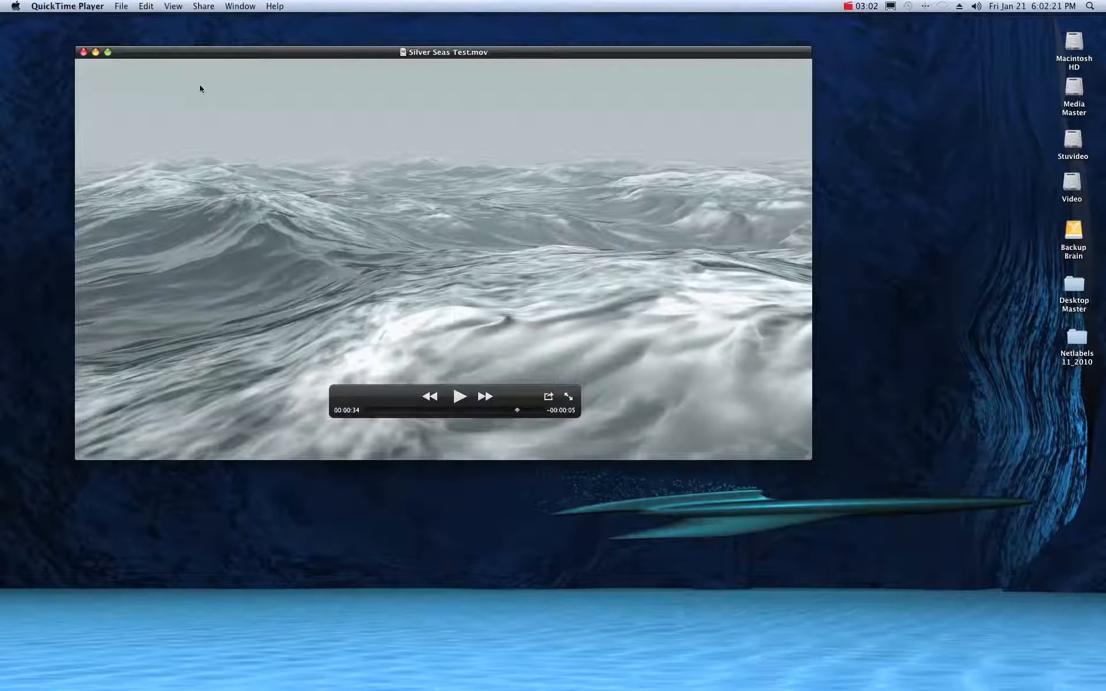
left_click(83, 52)
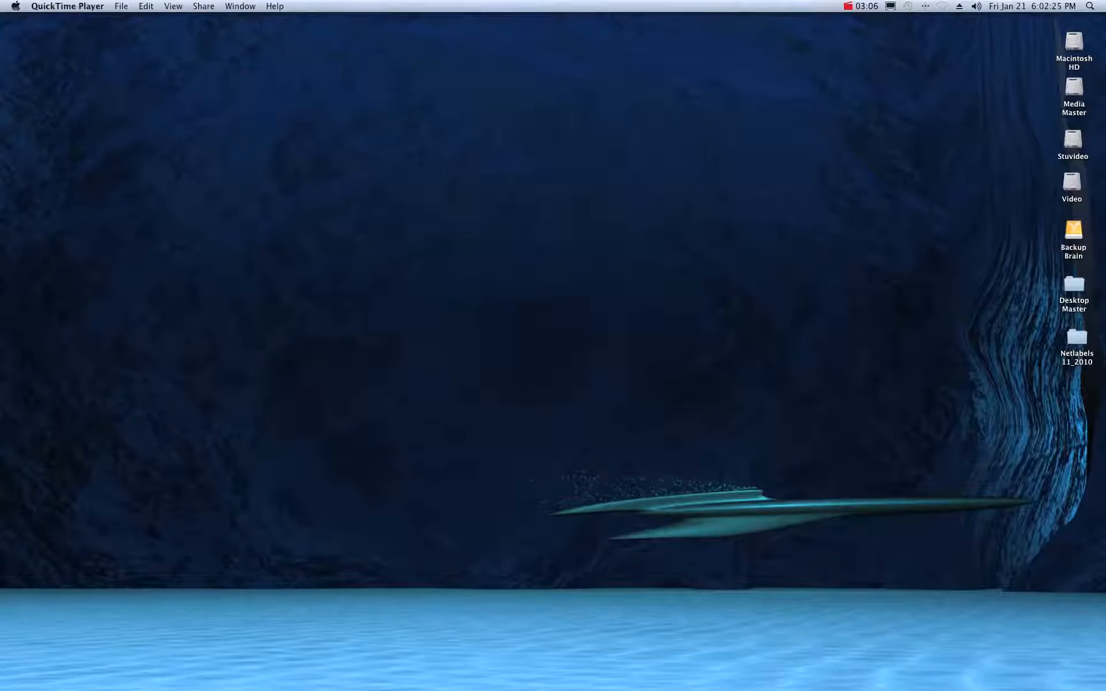
- Switch to Maya and restore the minimized main window with the High Seas_Tutorial scene
mouse_move(905, 679)
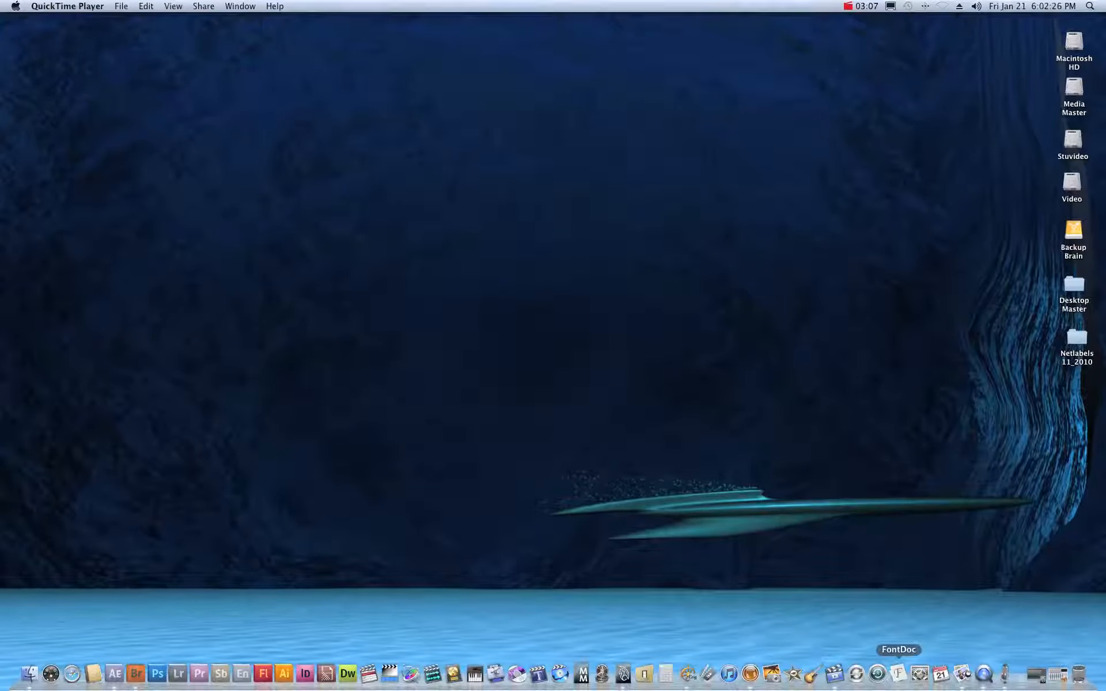
left_click(623, 676)
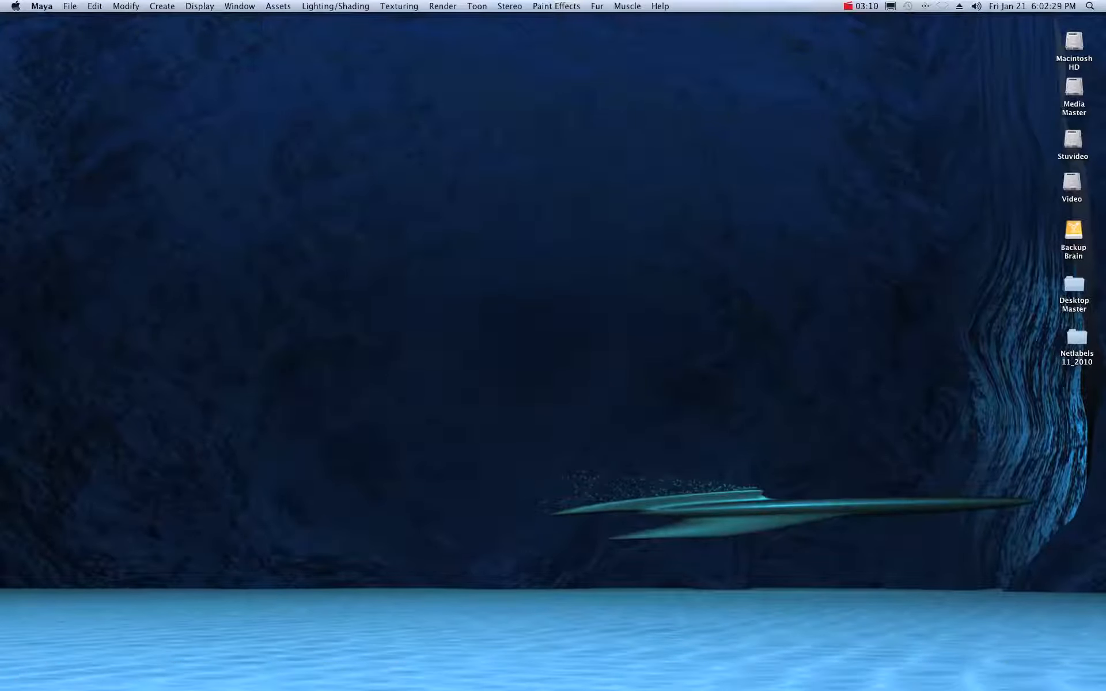
mouse_move(1009, 684)
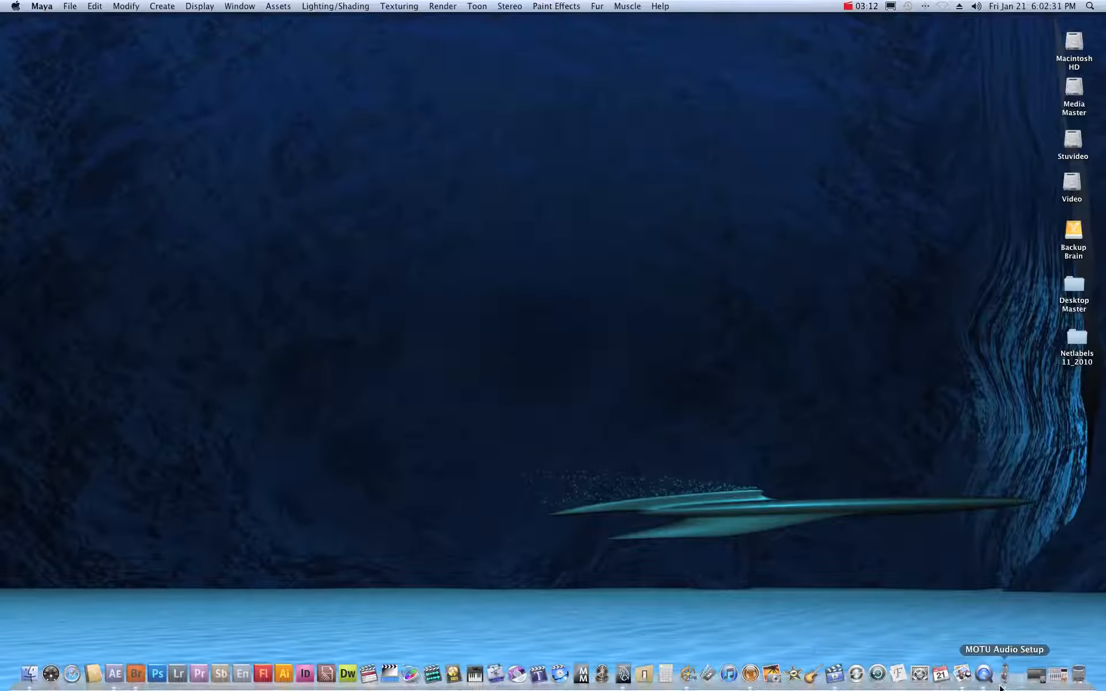
left_click(1036, 680)
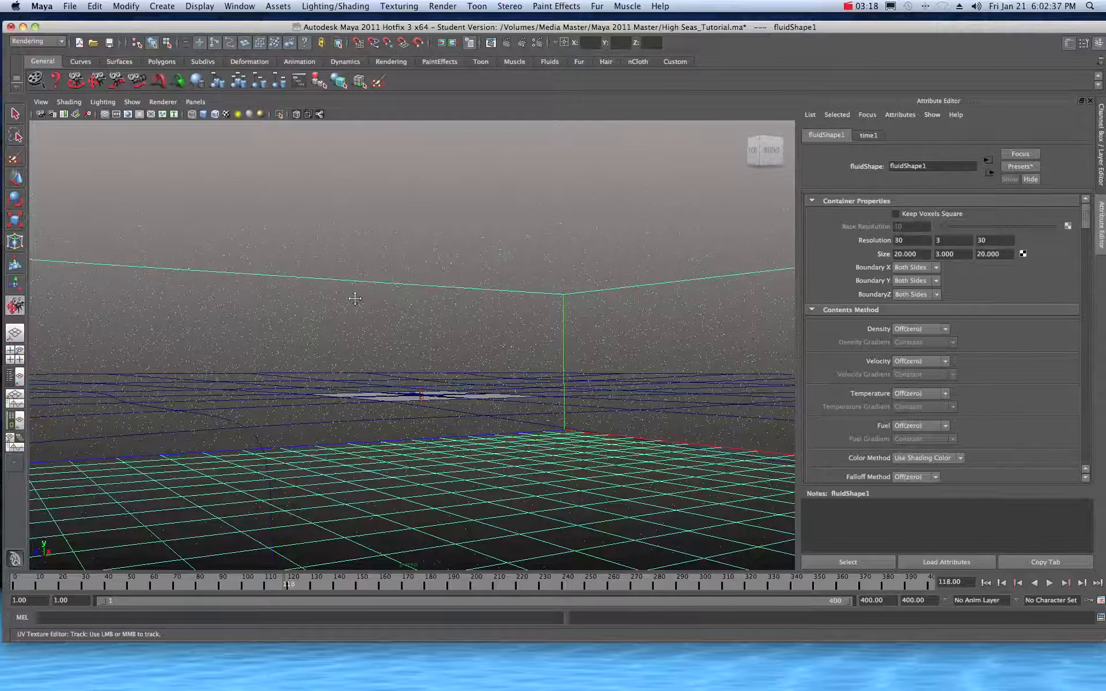
- Open the Hypershade and position it over the viewport so that the Attribute Editor stays uncovered
scroll(423, 303, "down", 2)
scroll(423, 303, "down", 10)
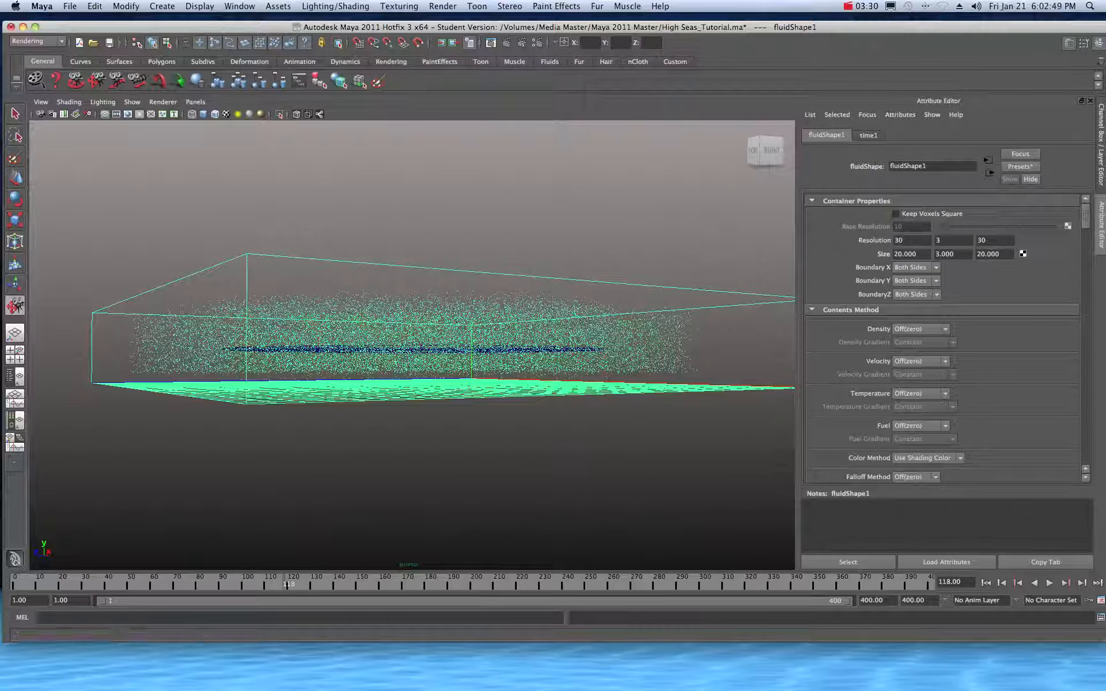
key("super+shift+2")
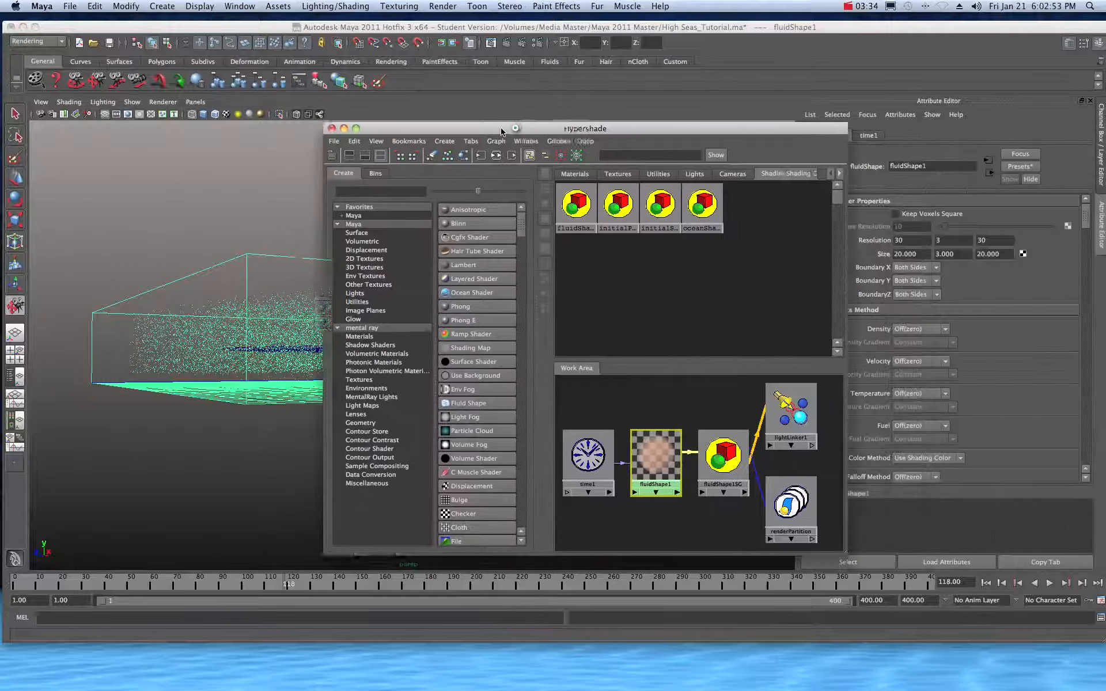
left_click_drag(501, 131, 255, 131)
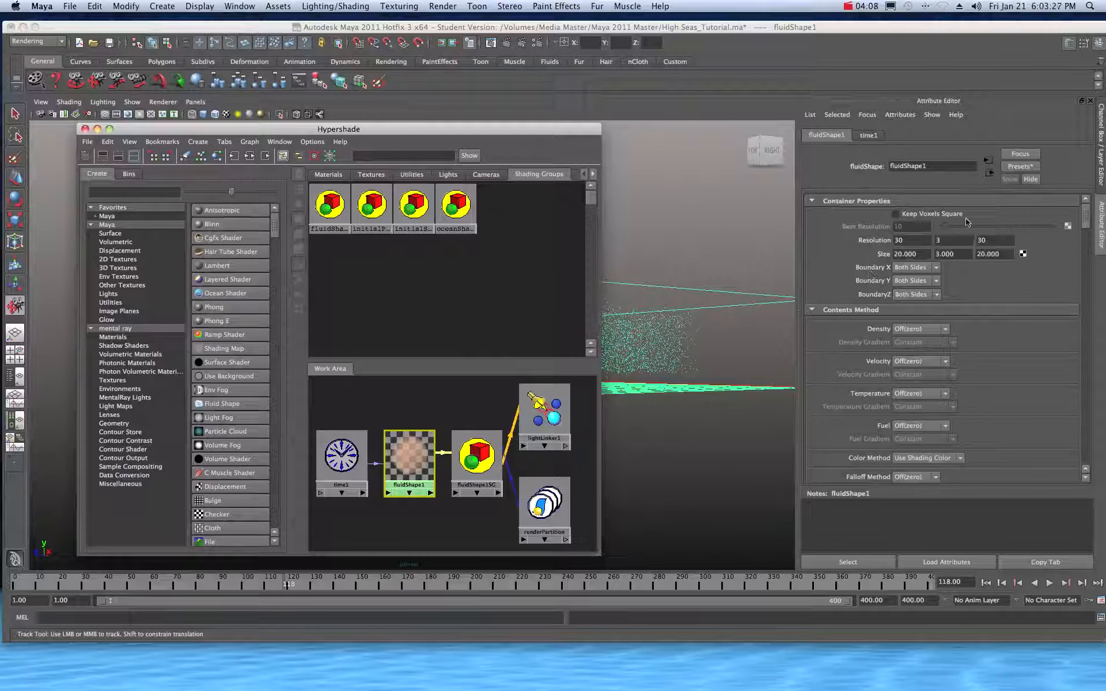
- Examine the fluidShape1 attributes from Container Properties down to the Shading, Color, Incandescence and Opacity settings
scroll(837, 262, "down", 5)
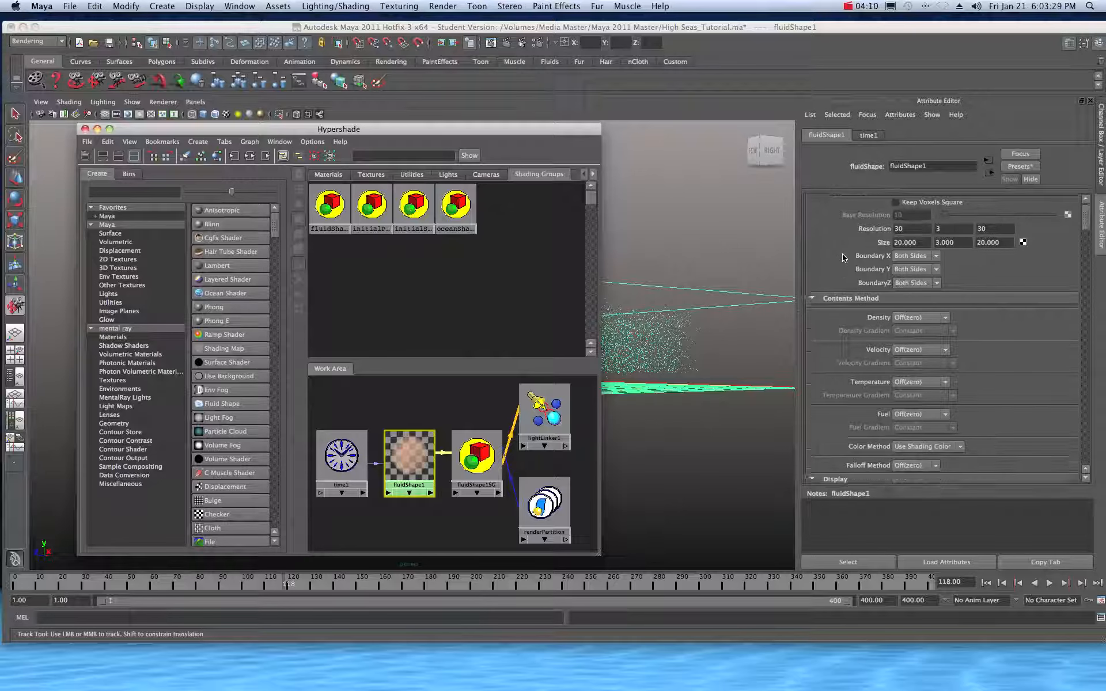
scroll(842, 258, "down", 5)
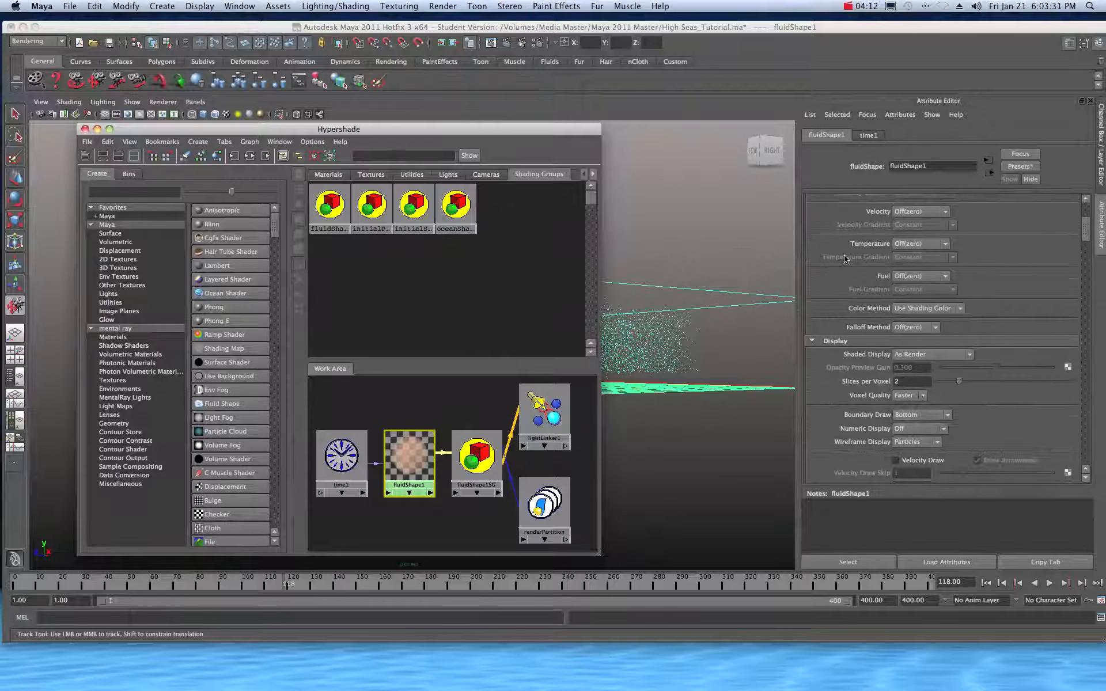
scroll(845, 258, "down", 5)
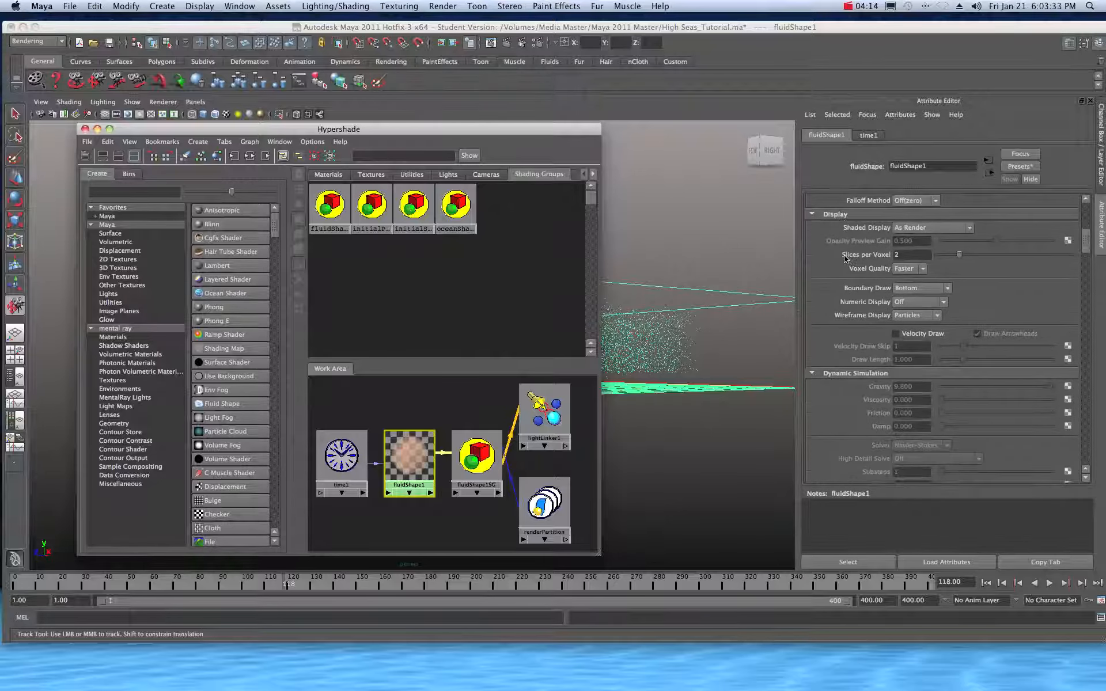
scroll(845, 258, "down", 2)
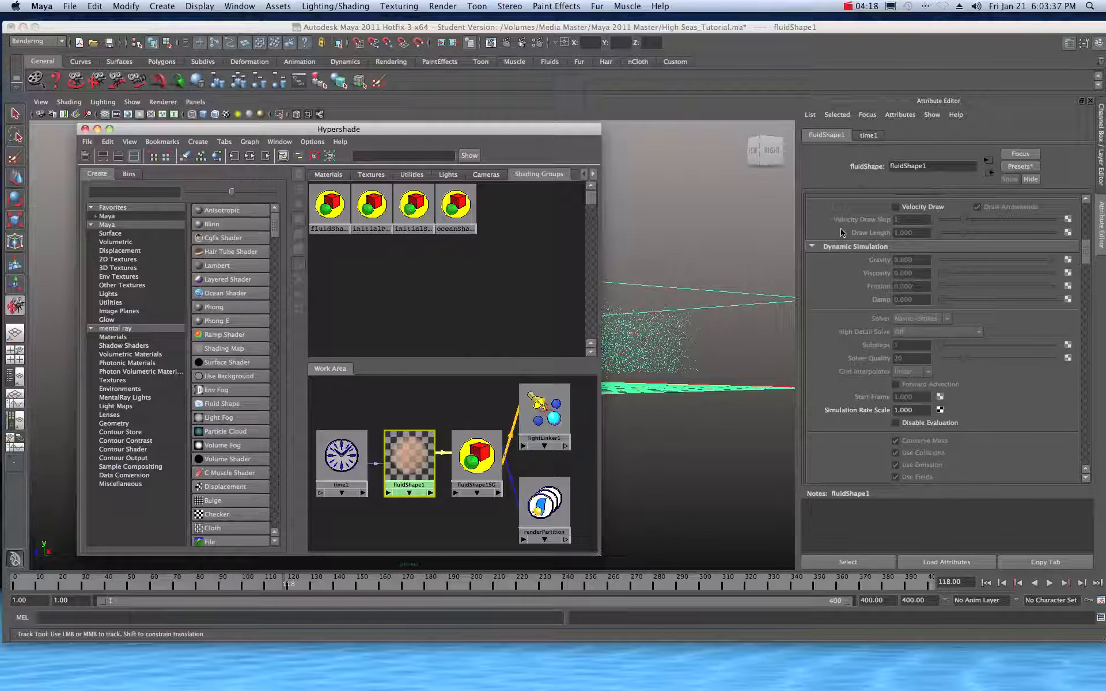
scroll(842, 233, "down", 2)
scroll(843, 233, "down", 3)
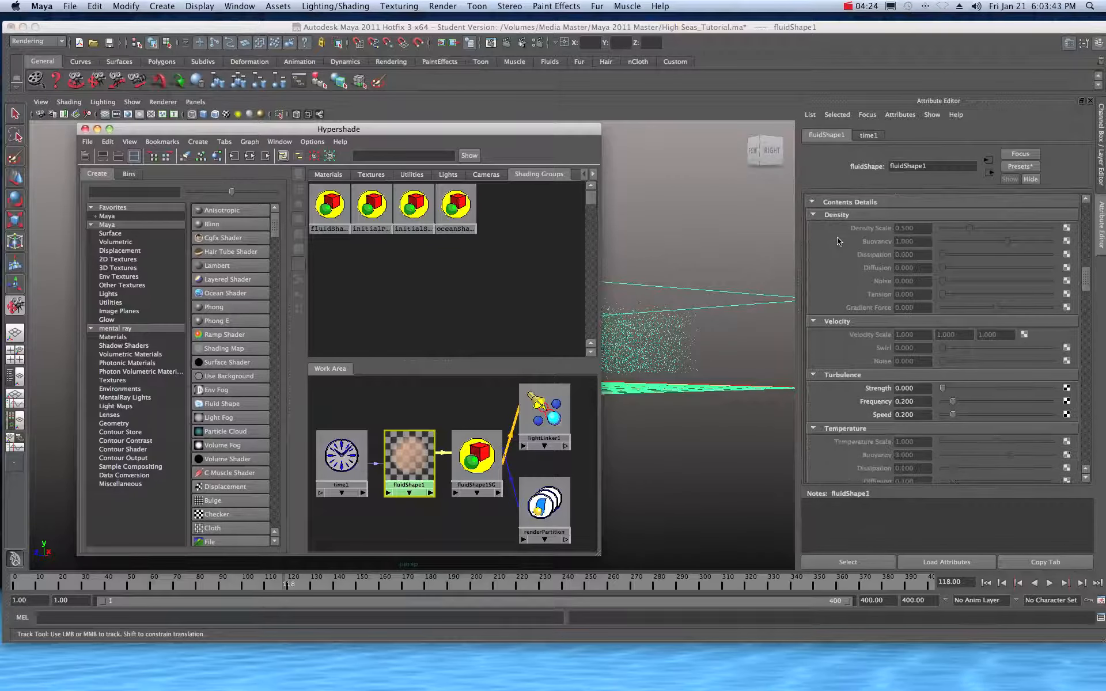
scroll(839, 242, "down", 2)
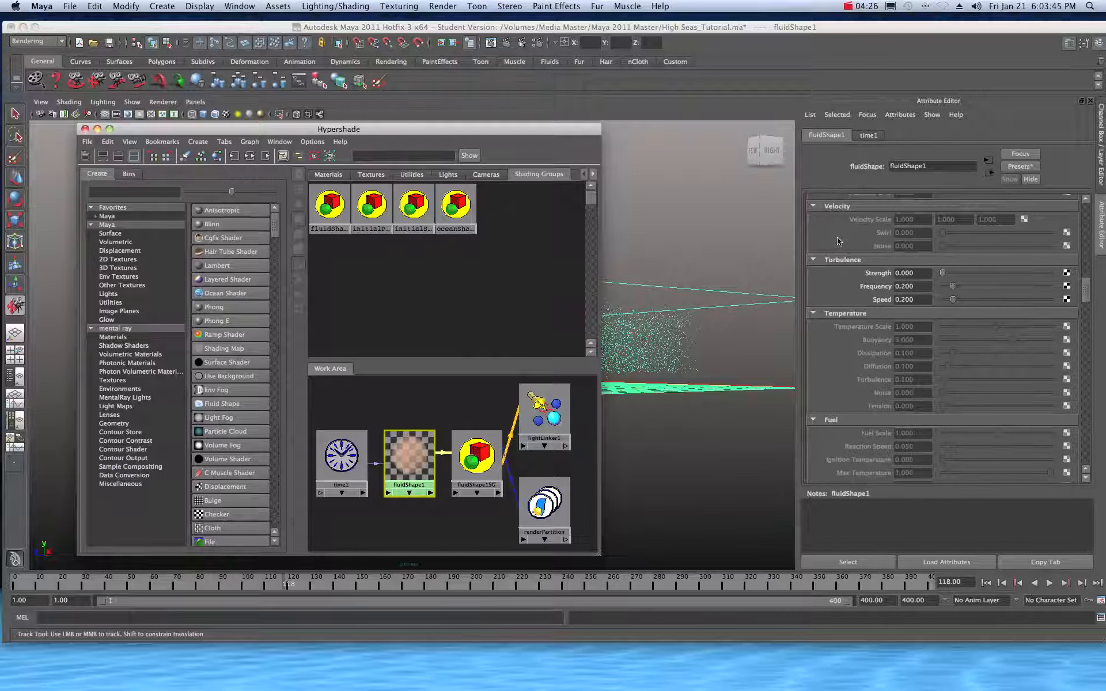
scroll(838, 242, "down", 7)
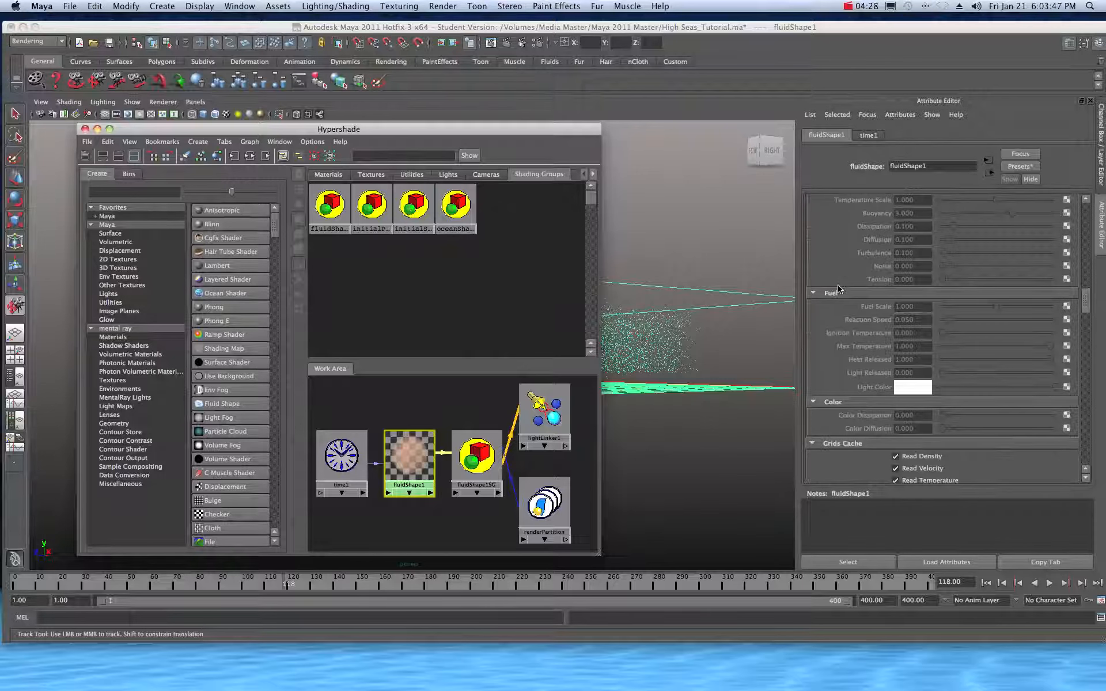
scroll(838, 288, "down", 8)
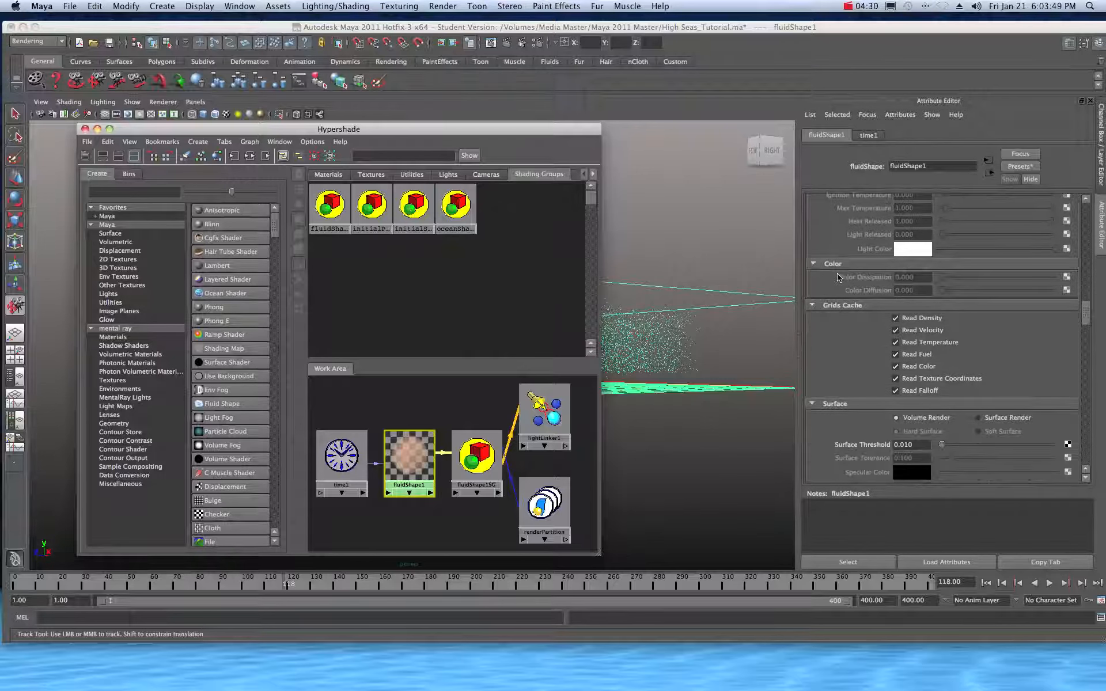
scroll(838, 278, "down", 9)
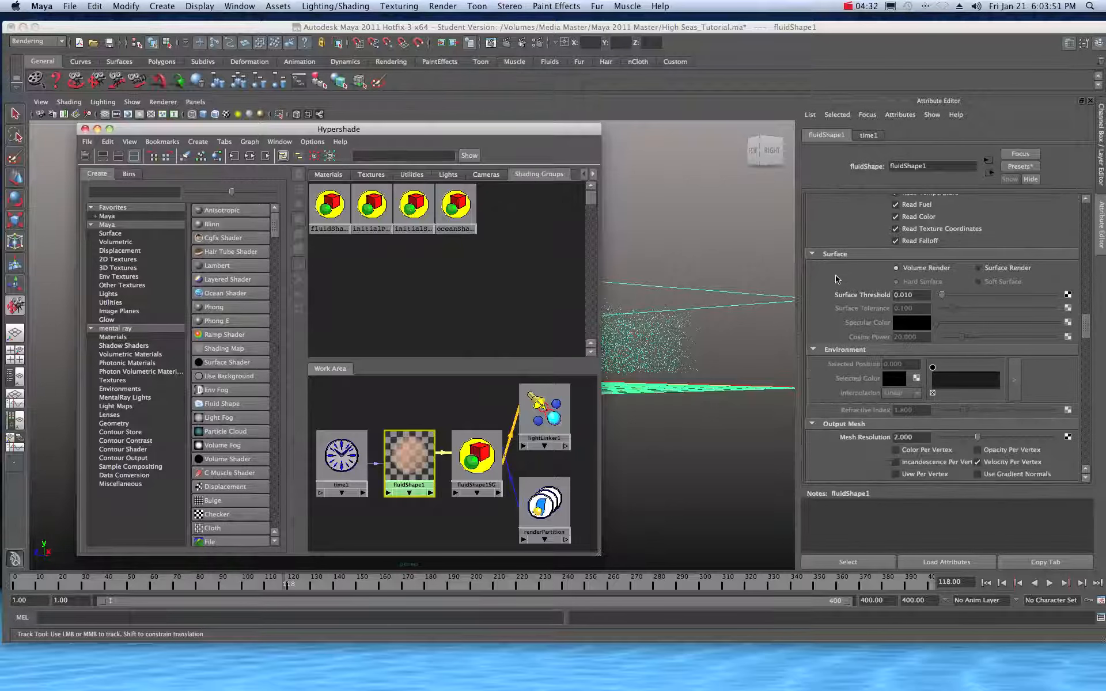
scroll(837, 279, "down", 7)
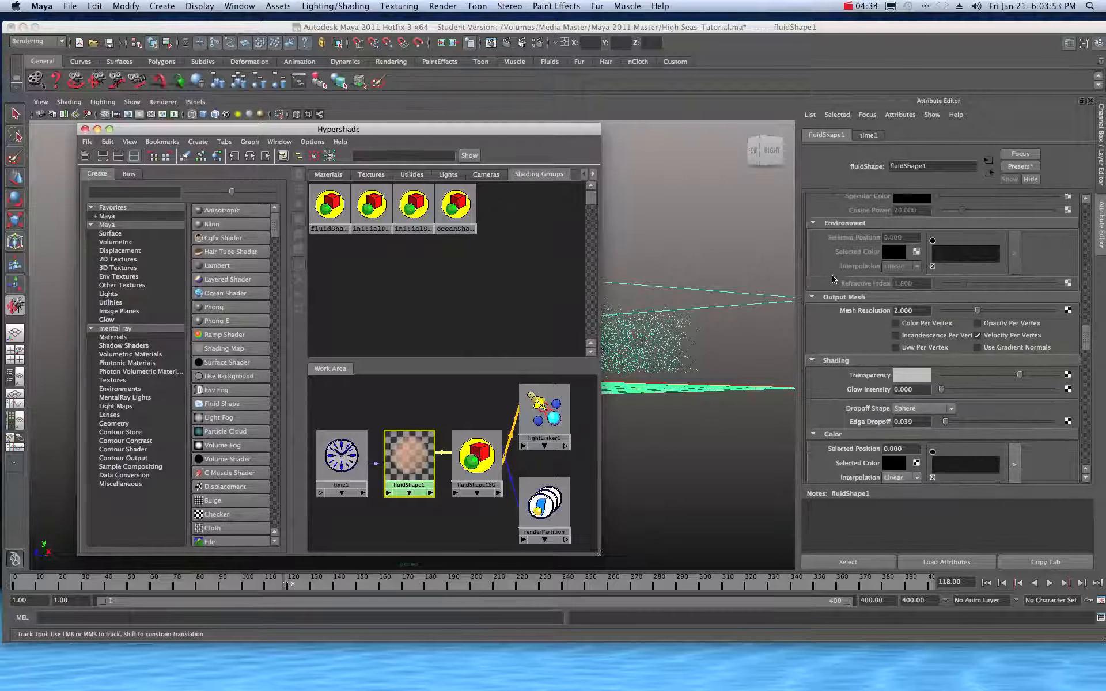
scroll(832, 279, "down", 8)
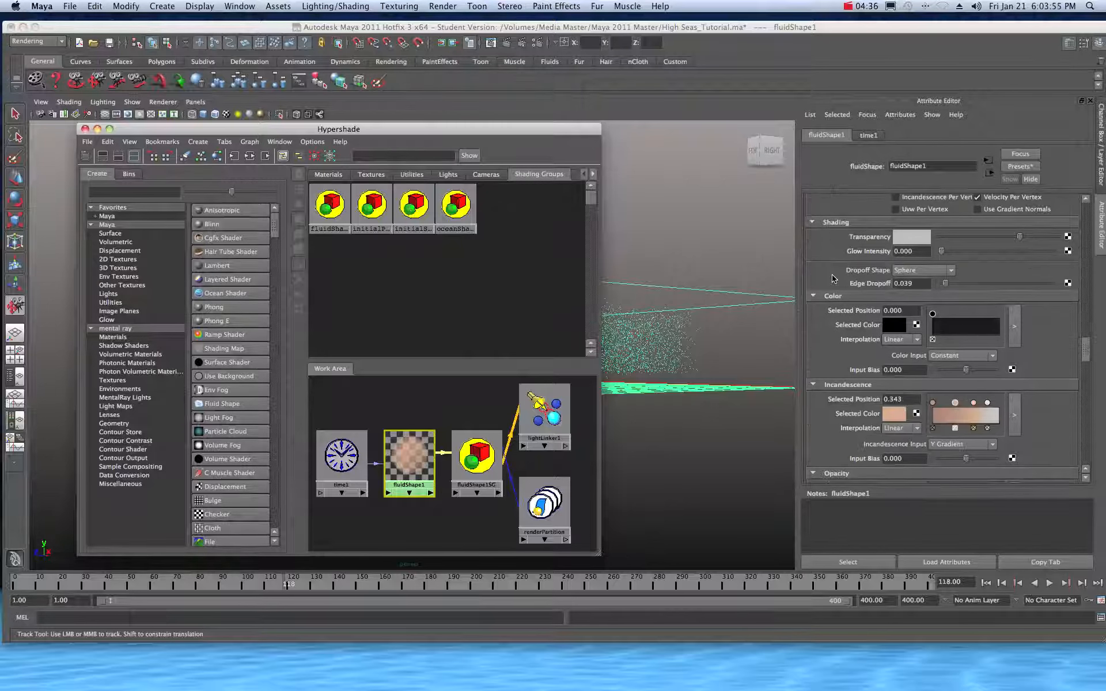
scroll(832, 279, "down", 5)
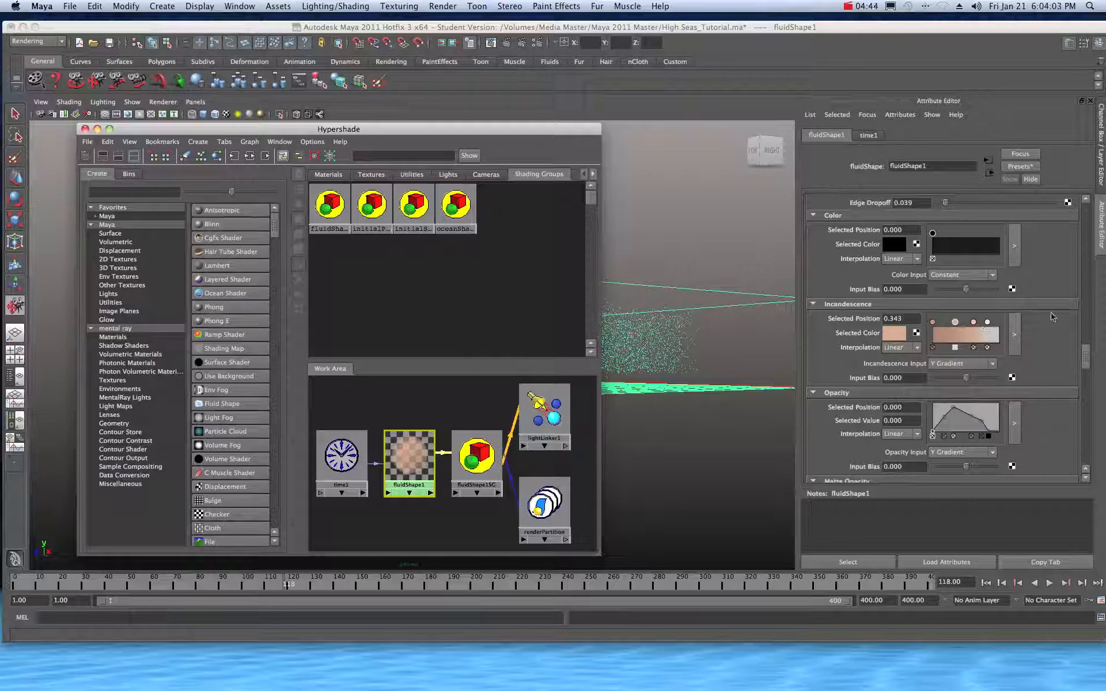
left_click_drag(1105, 193, 142, 65)
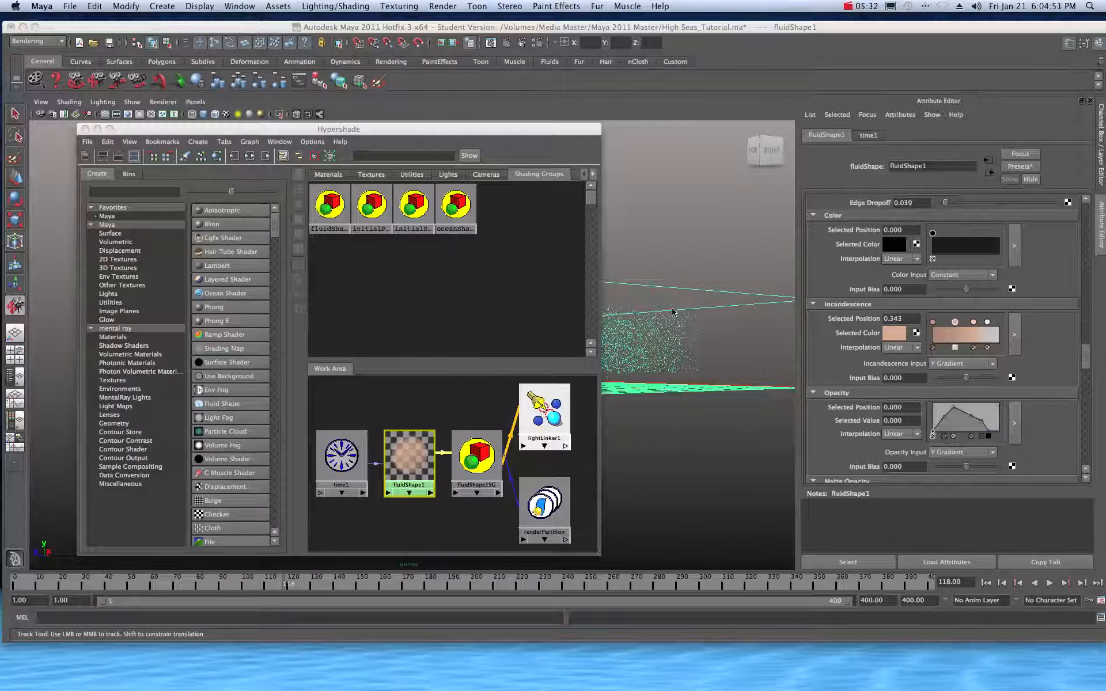
- Select the oceanShader1 material in the Hypershade, clear the work area and graph the shader's input and output connections
left_click(329, 178)
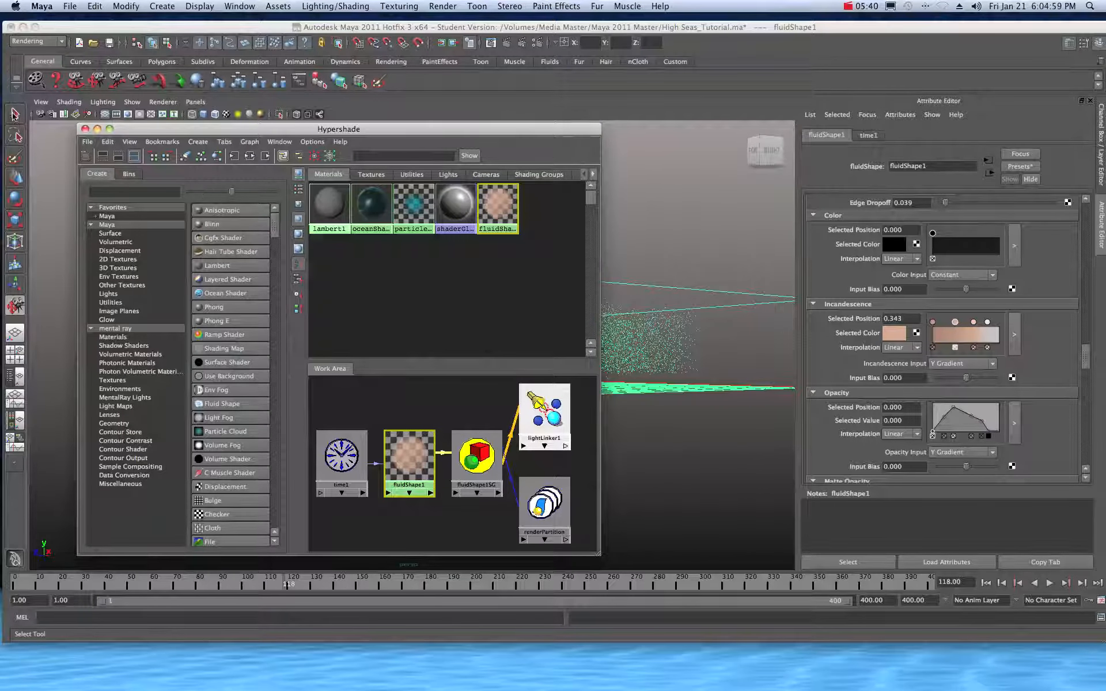
left_click(384, 213)
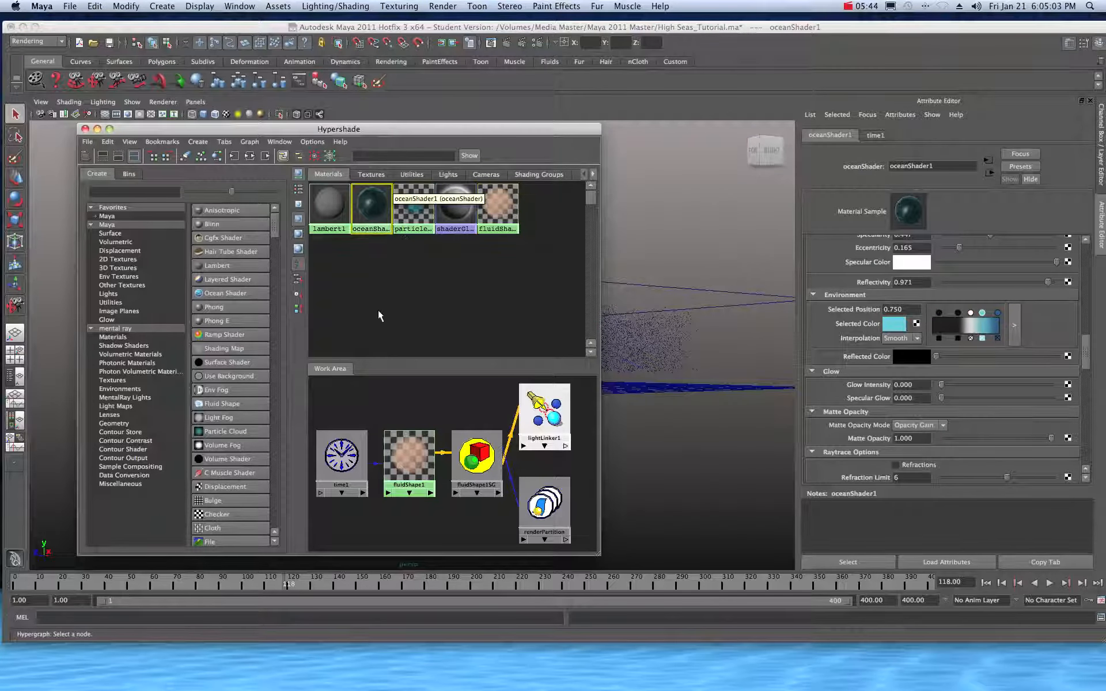
left_click(254, 142)
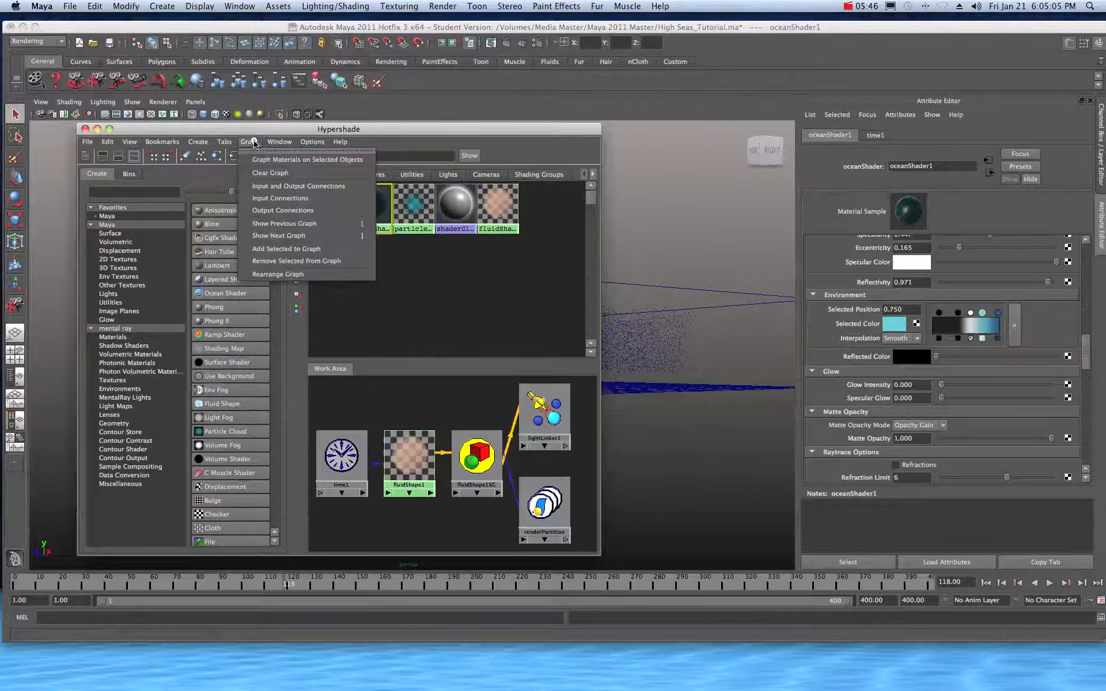
left_click(266, 173)
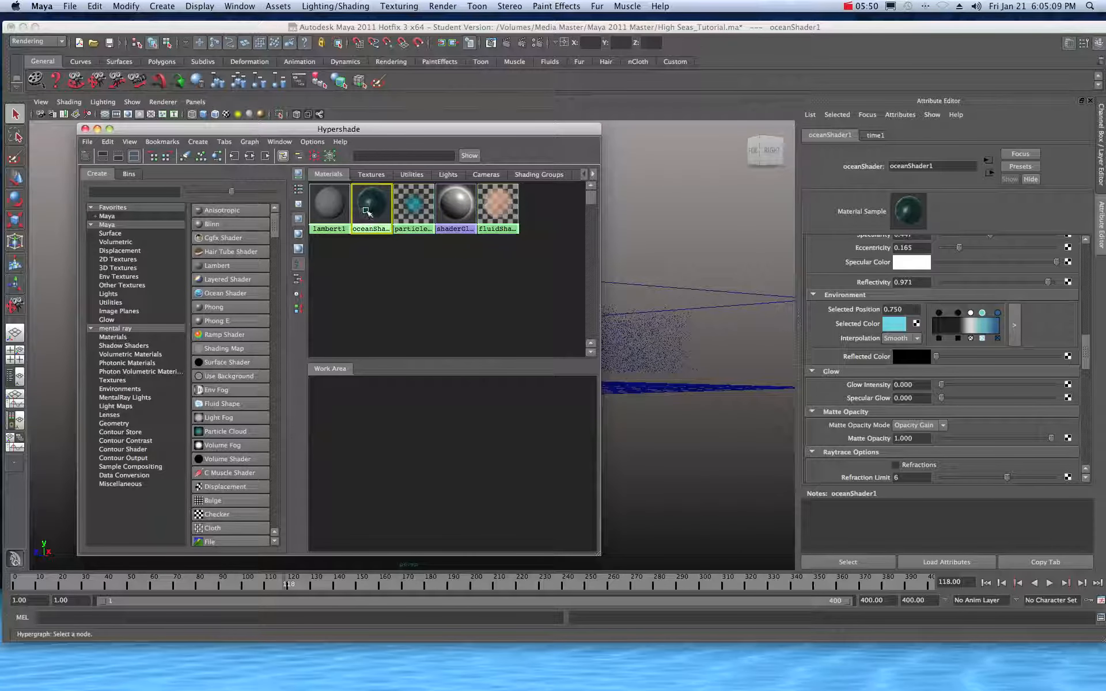
left_click(249, 142)
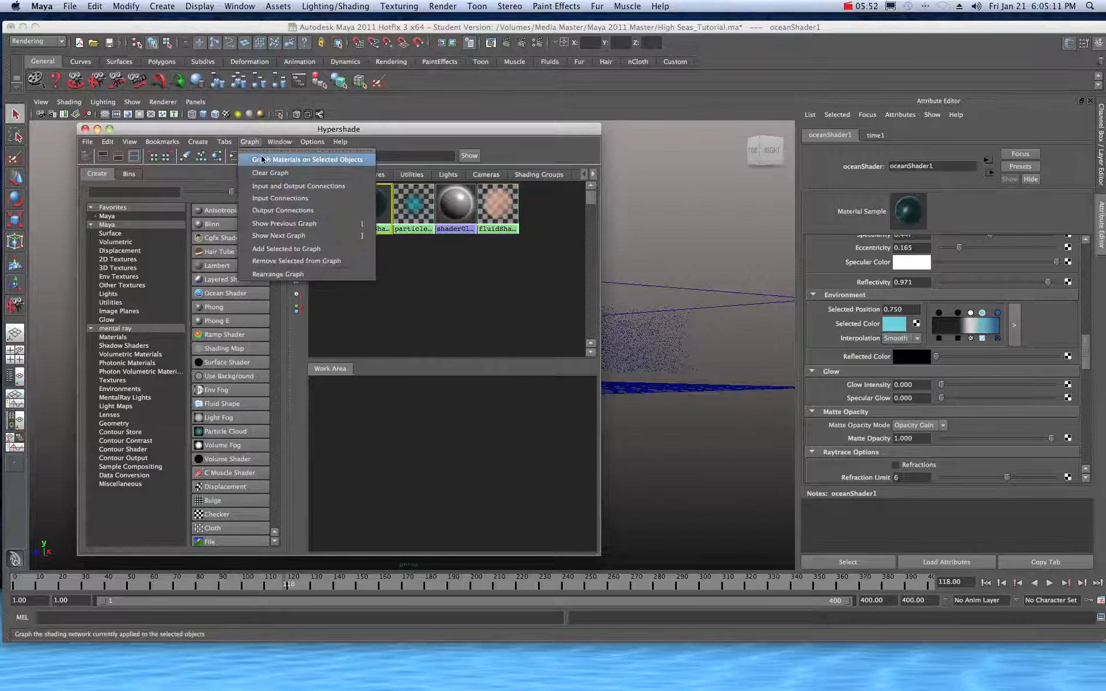
left_click(266, 187)
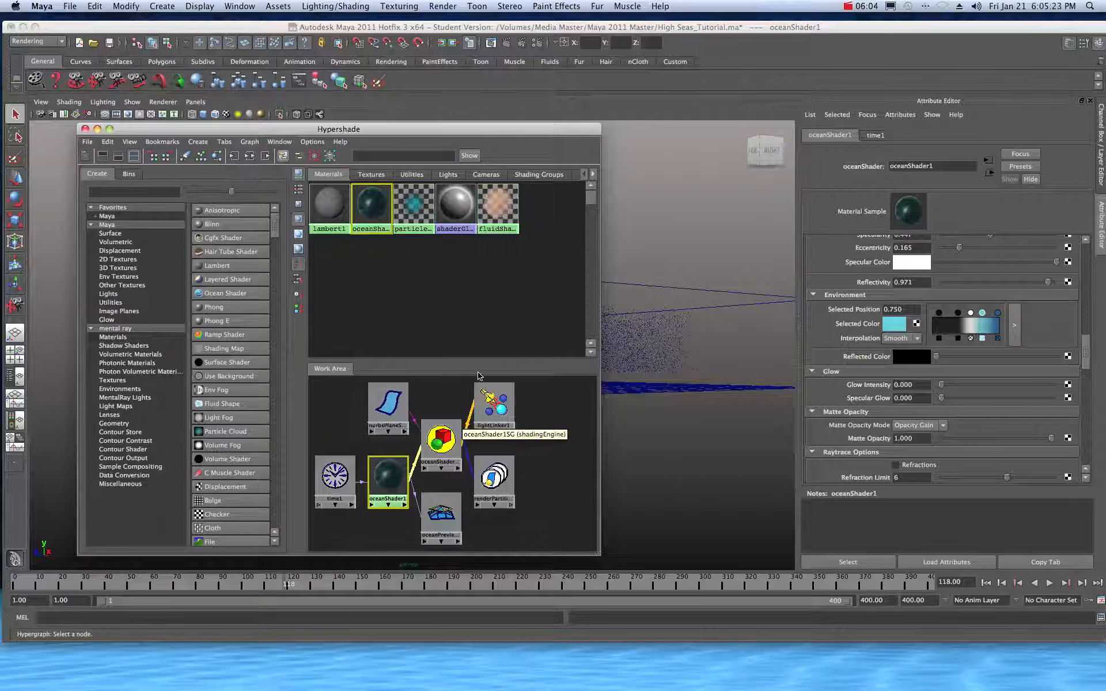
- Examine the attributes of the oceanPreviewPlane1 node, and review oceanShader1 from its specular shading up to the Ocean Attributes
left_click(441, 526)
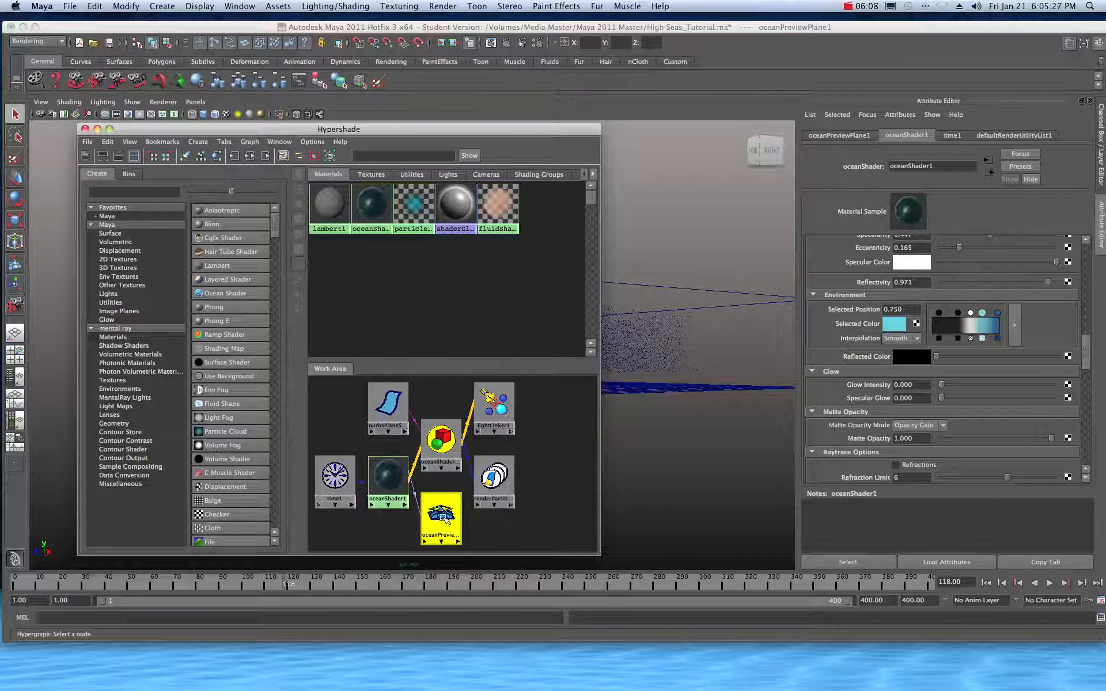
left_click(847, 136)
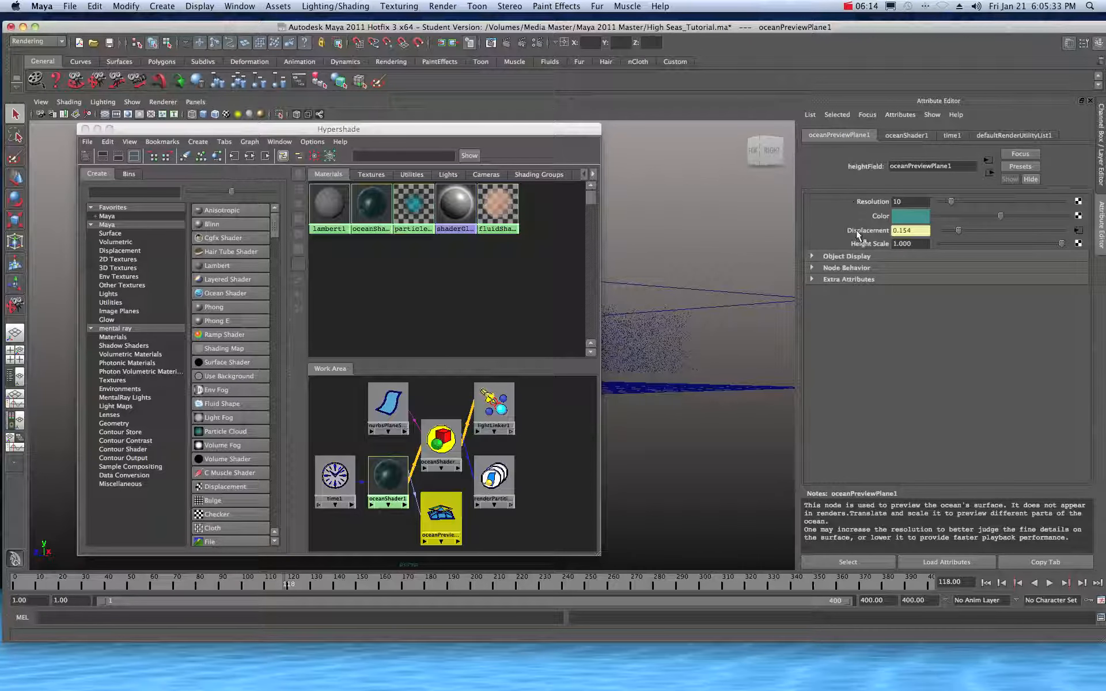
left_click(903, 136)
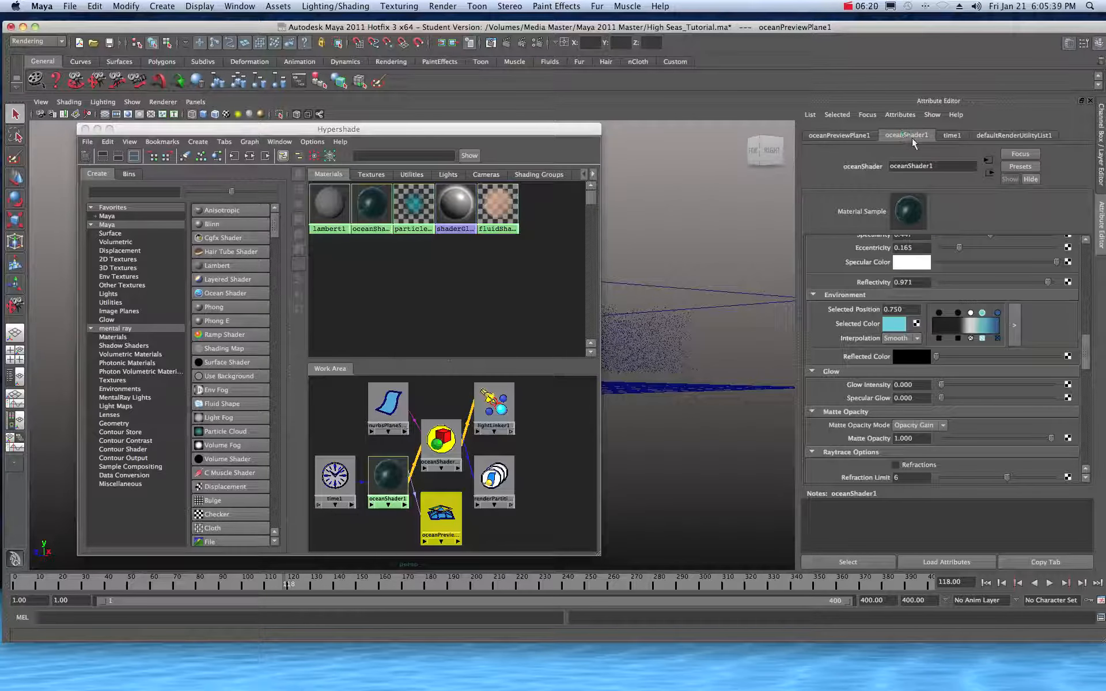
scroll(845, 278, "up", 5)
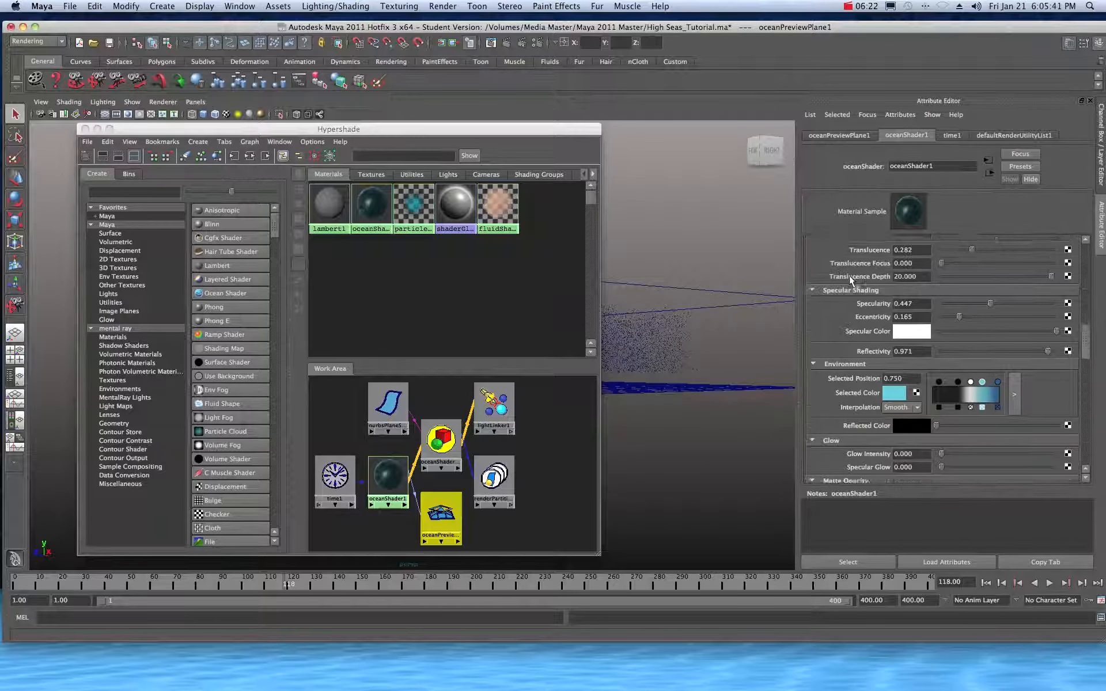
scroll(850, 277, "up", 8)
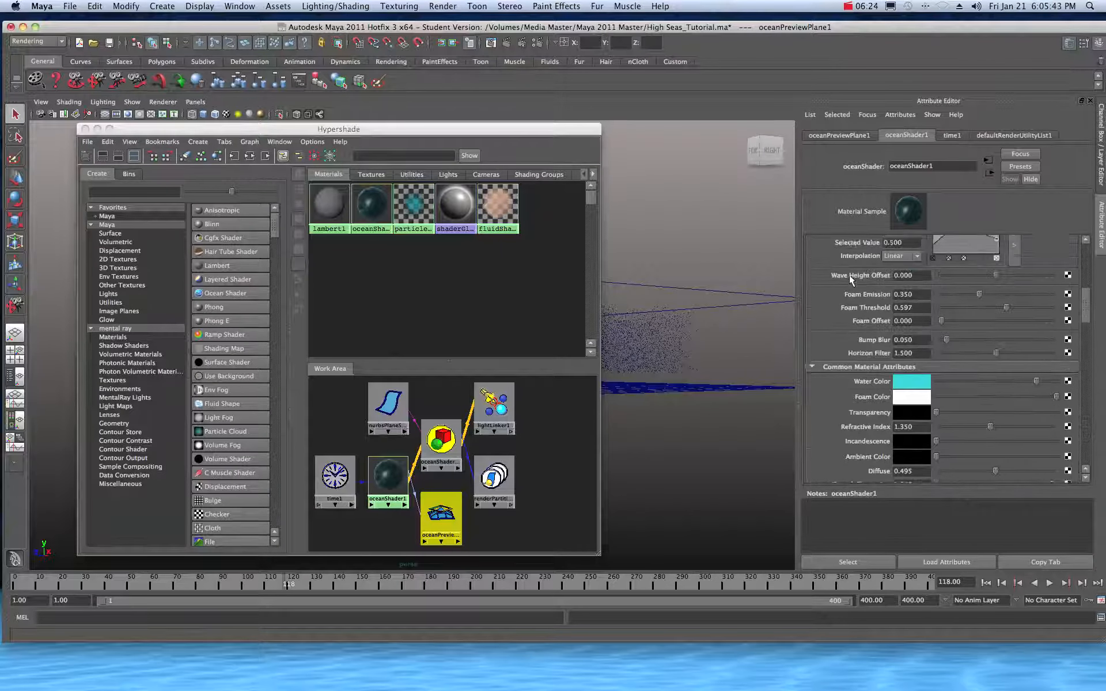
scroll(849, 275, "up", 5)
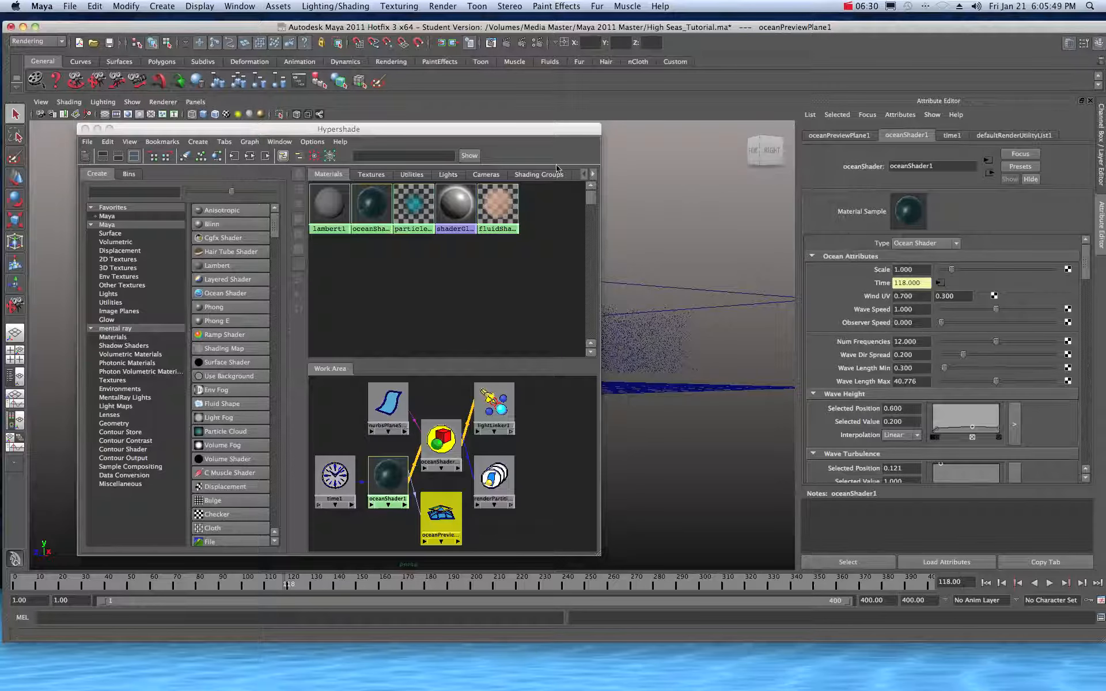
- Move the Hypershade clear of the viewport and start a new scene without saving the changes to High Seas_Tutorial
left_click_drag(282, 129, 1105, 129)
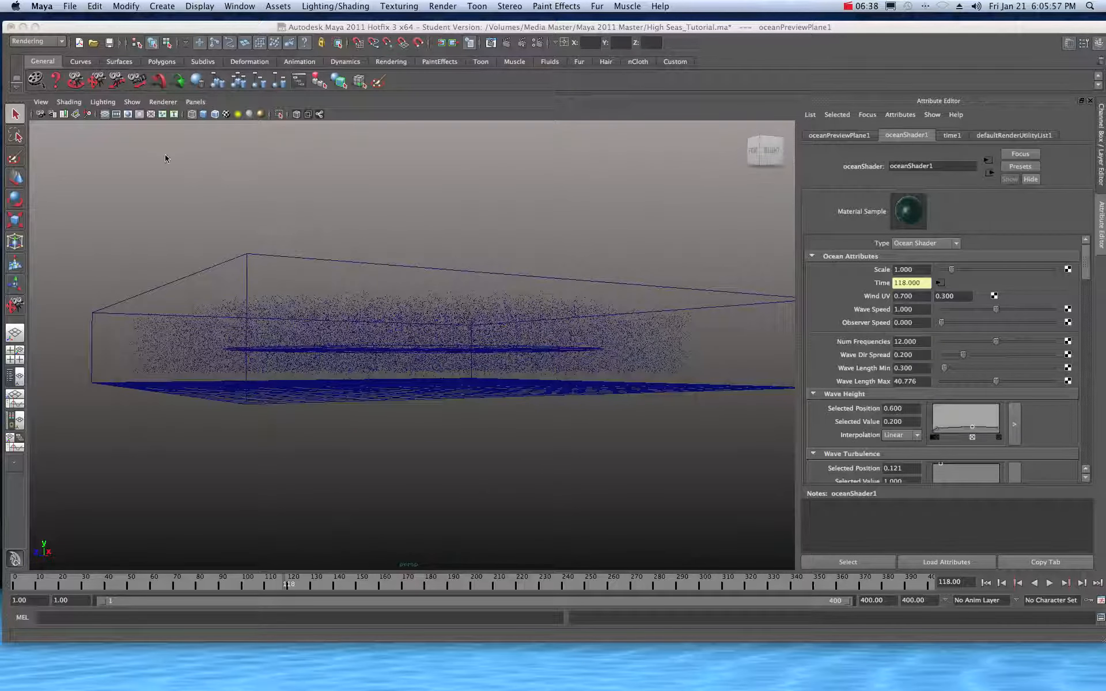
left_click(68, 6)
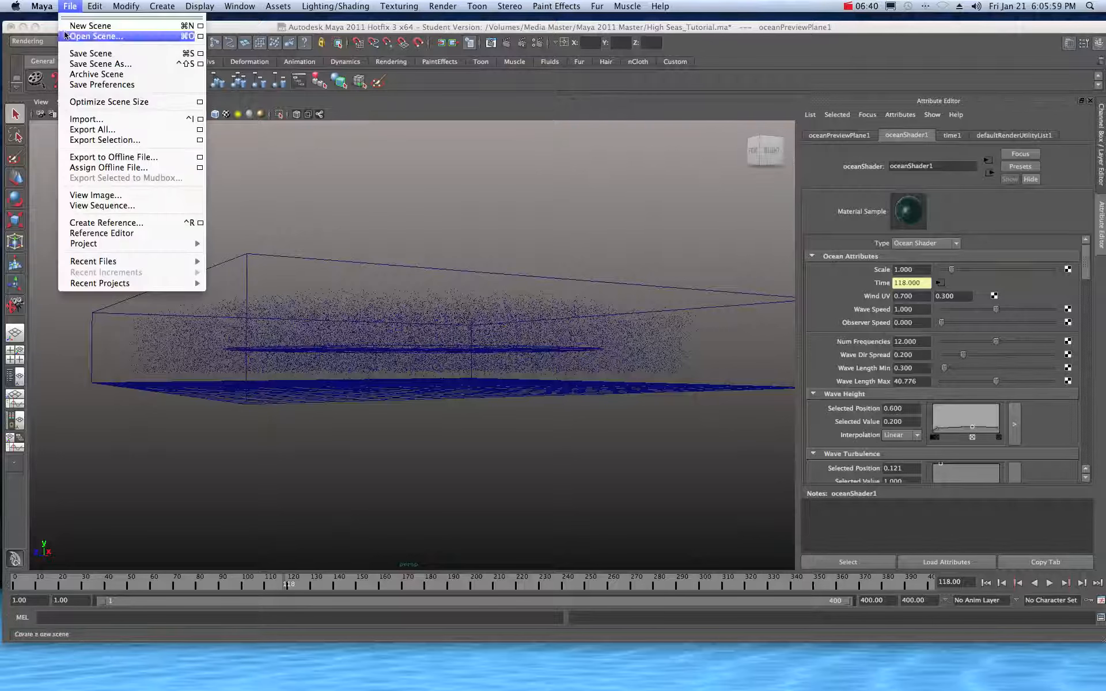
left_click(72, 27)
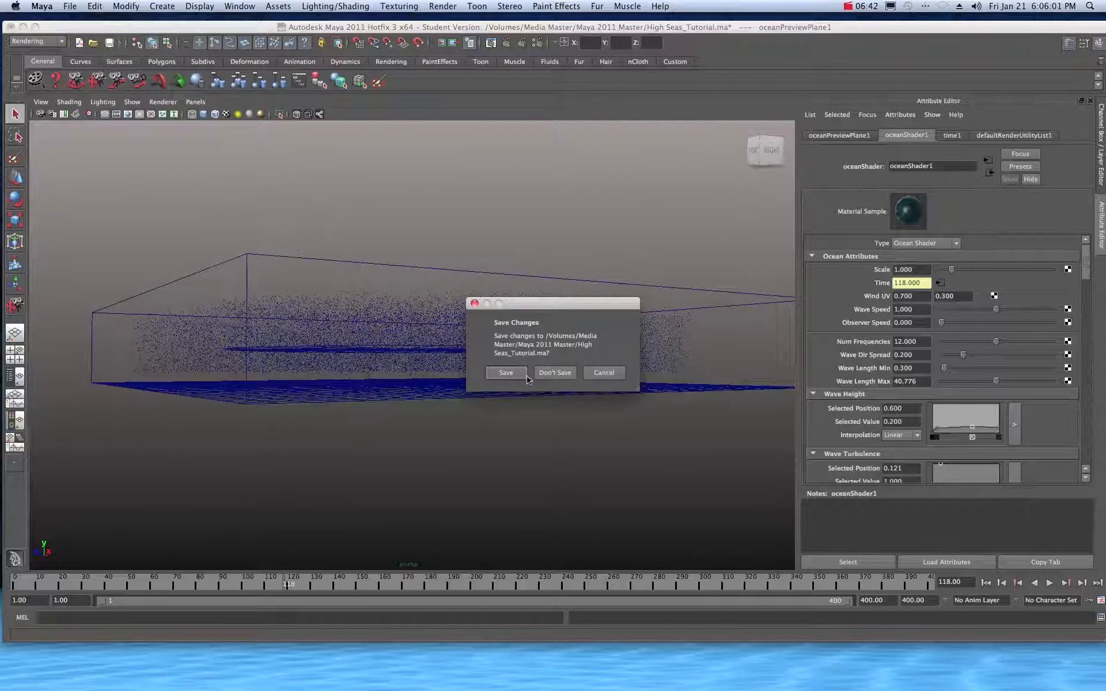
left_click(551, 375)
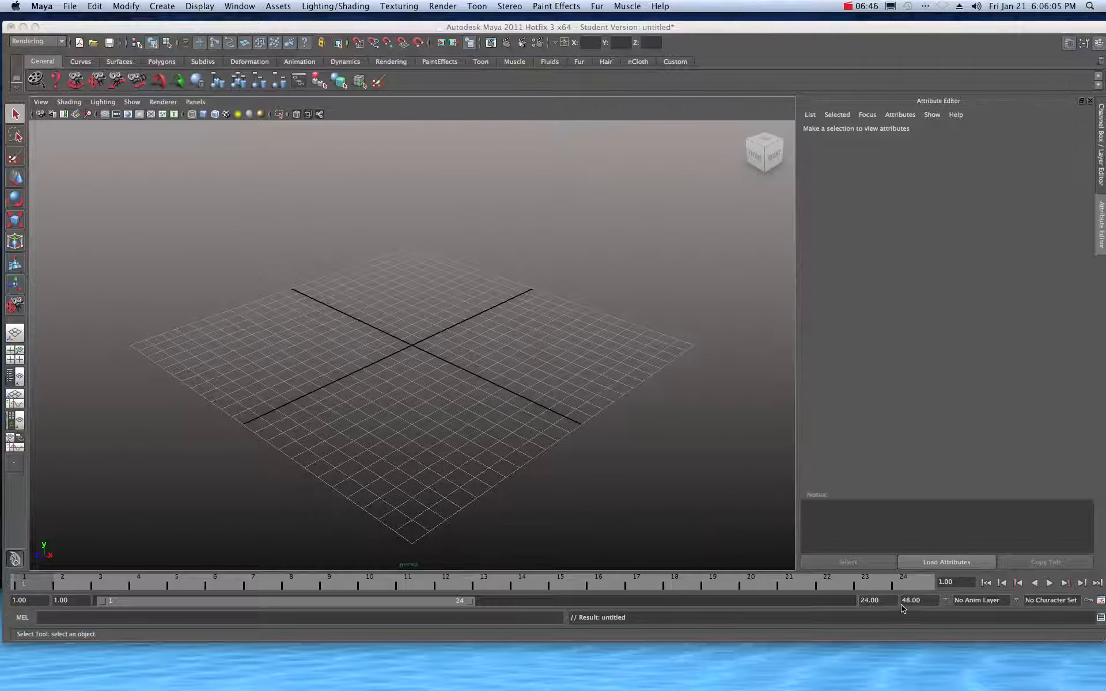
- Set the playback range to end at frame 400
left_click(885, 602)
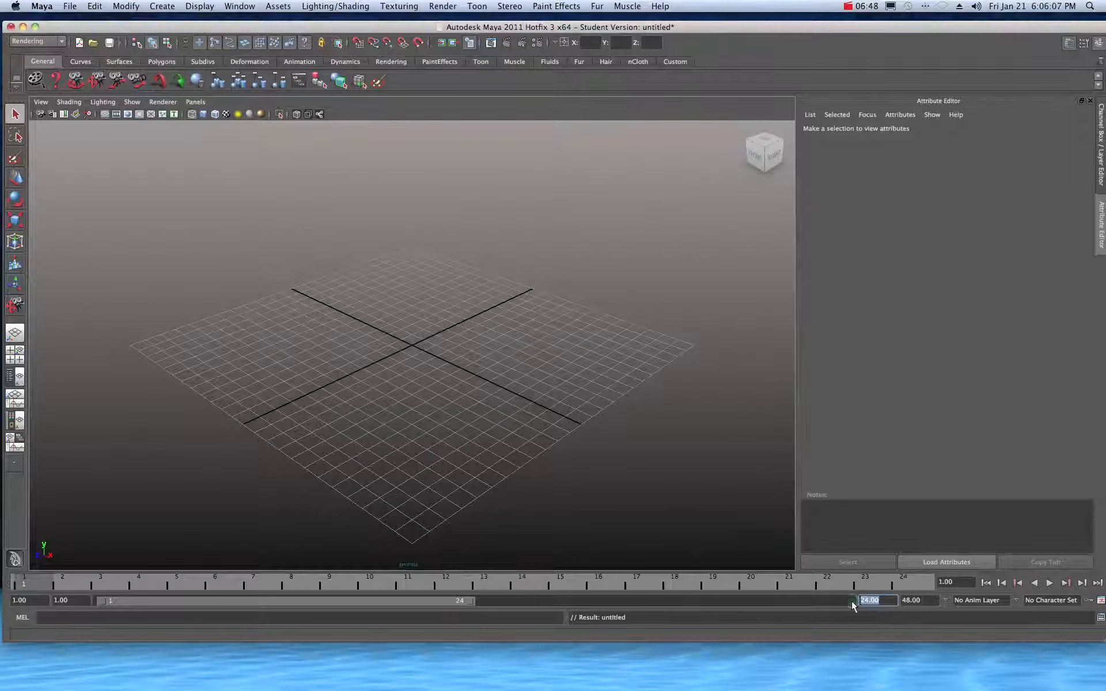
type("400")
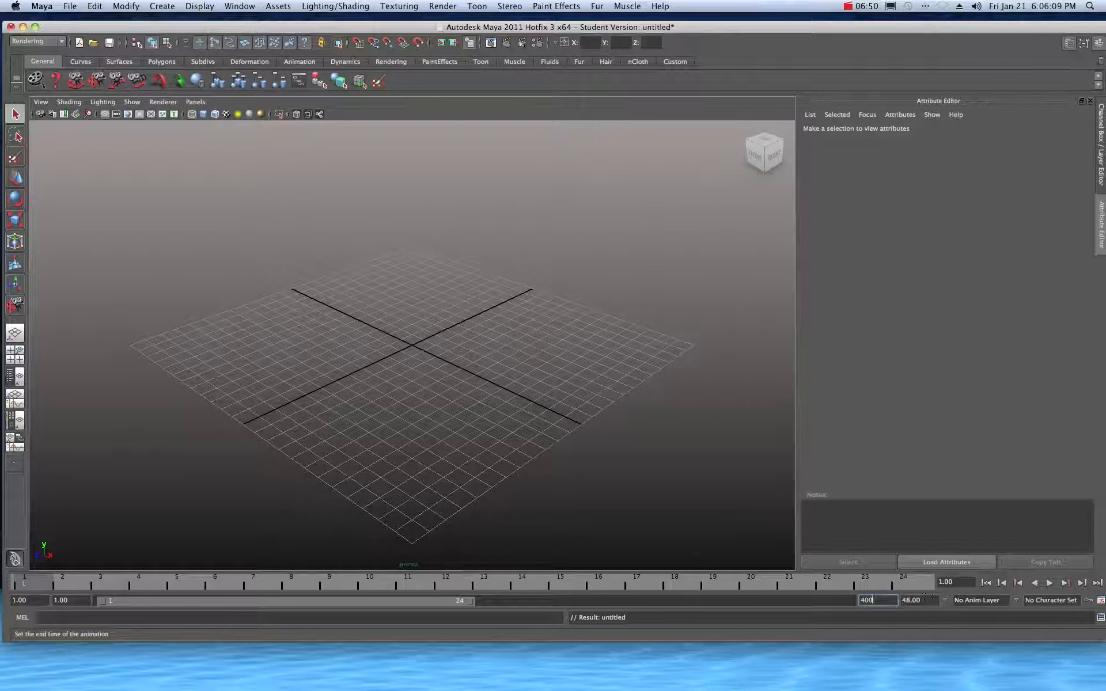
key("Return")
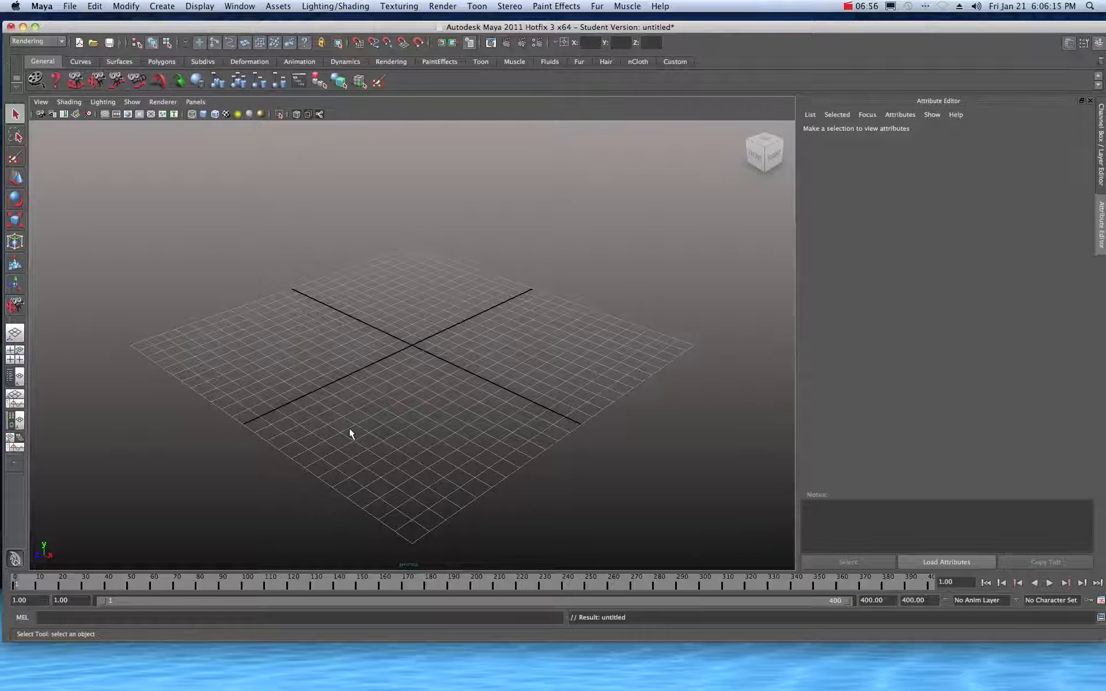
- Set both the playback end time and the animation end time to frame 200
double_click(888, 602)
type("200")
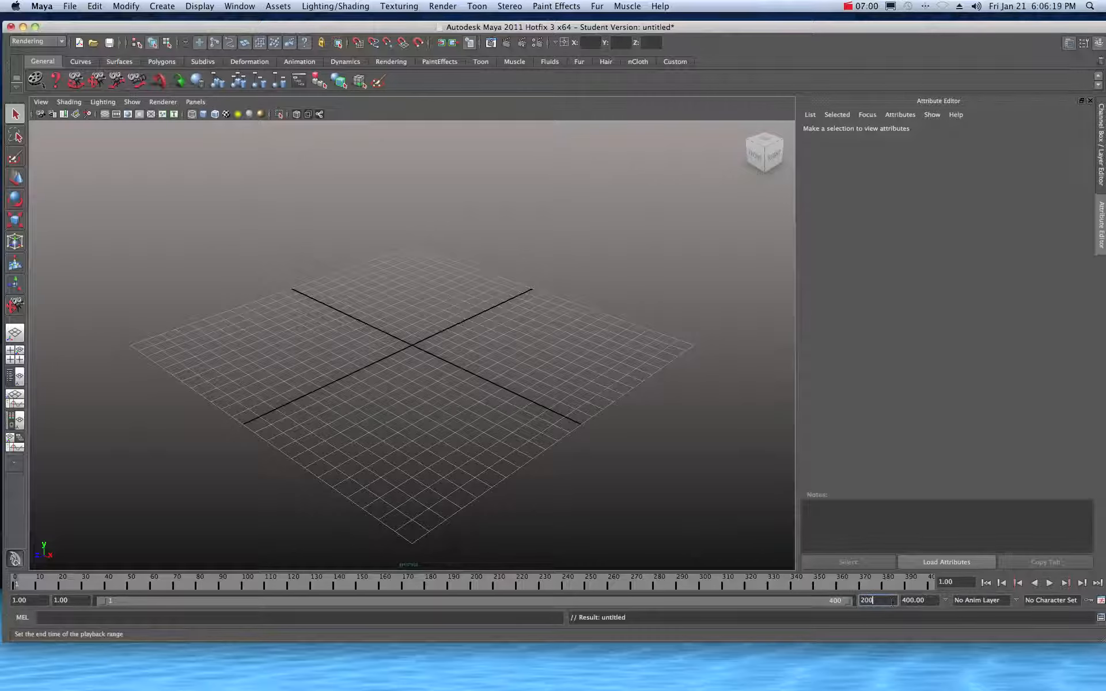
key("Return")
double_click(904, 600)
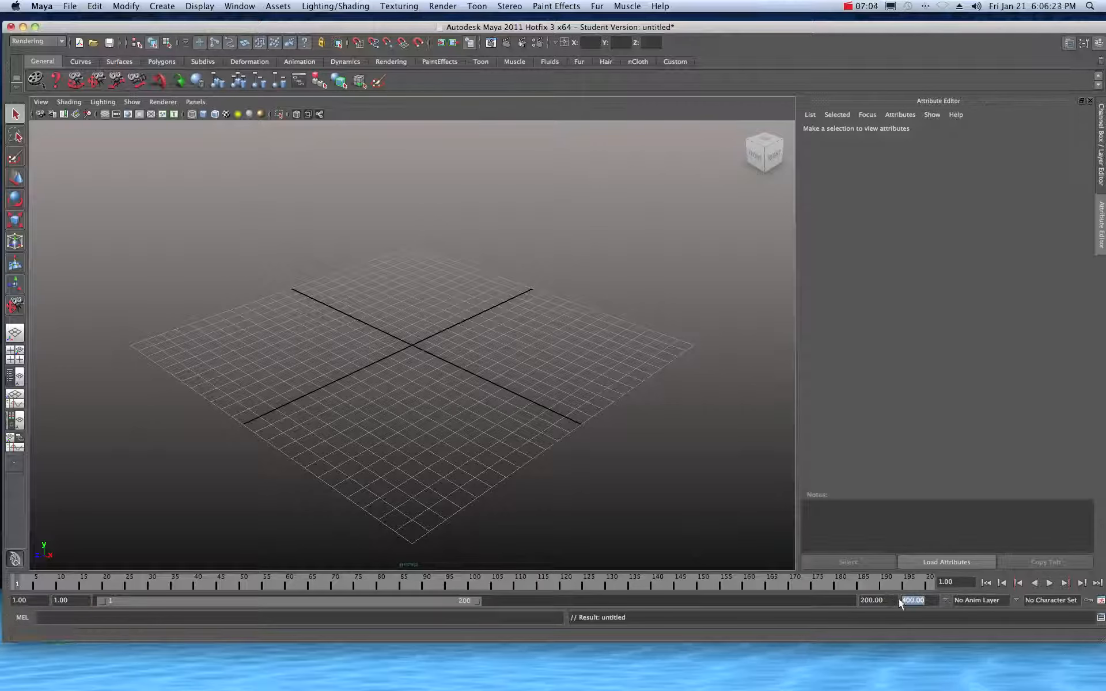
left_click(928, 600)
type("20")
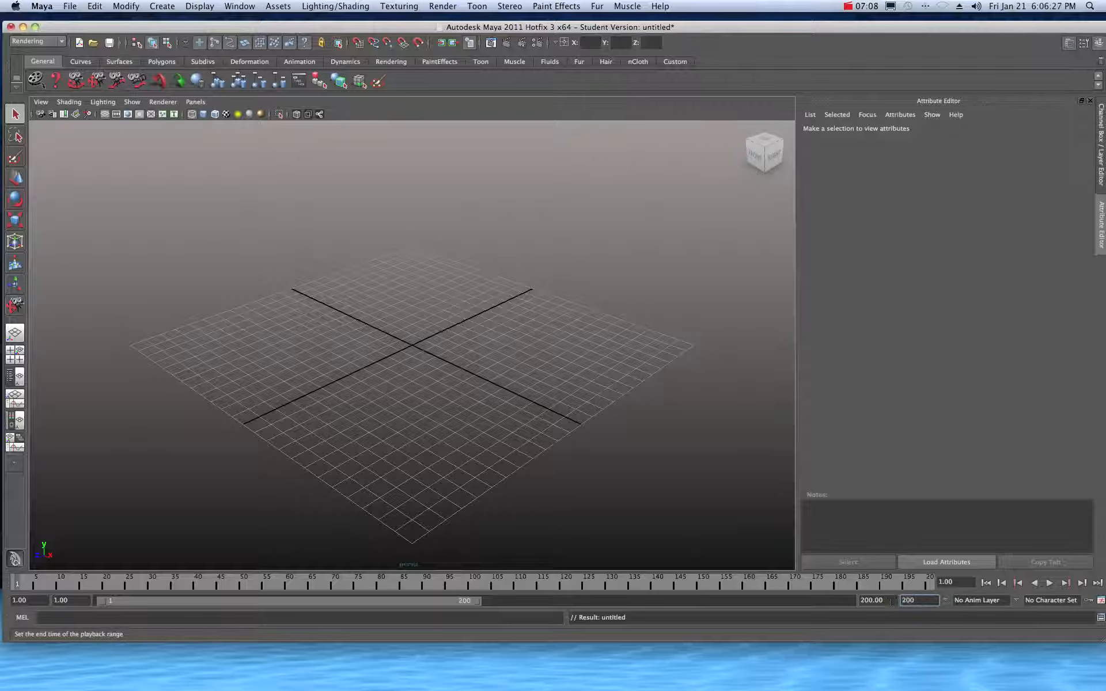
type("0")
key("Return")
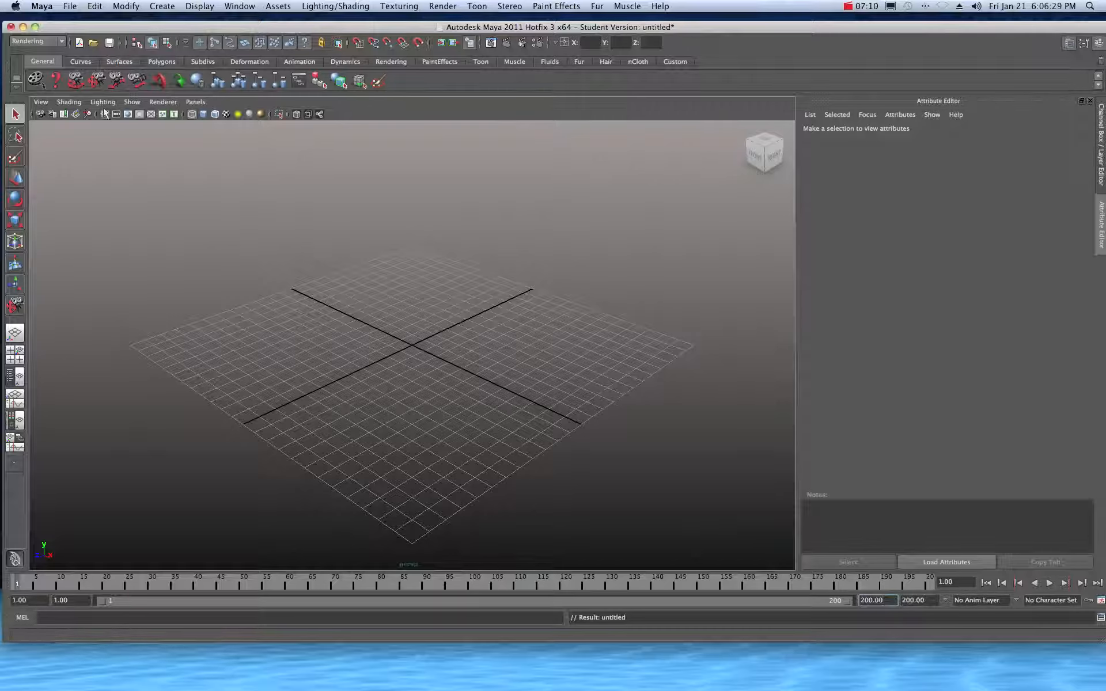
- Open the Visor, bring it over the viewport and show the Ocean Examples
mouse_move(112, 28)
left_mouse_down()
mouse_move(125, 25)
mouse_move(114, 24)
left_mouse_up()
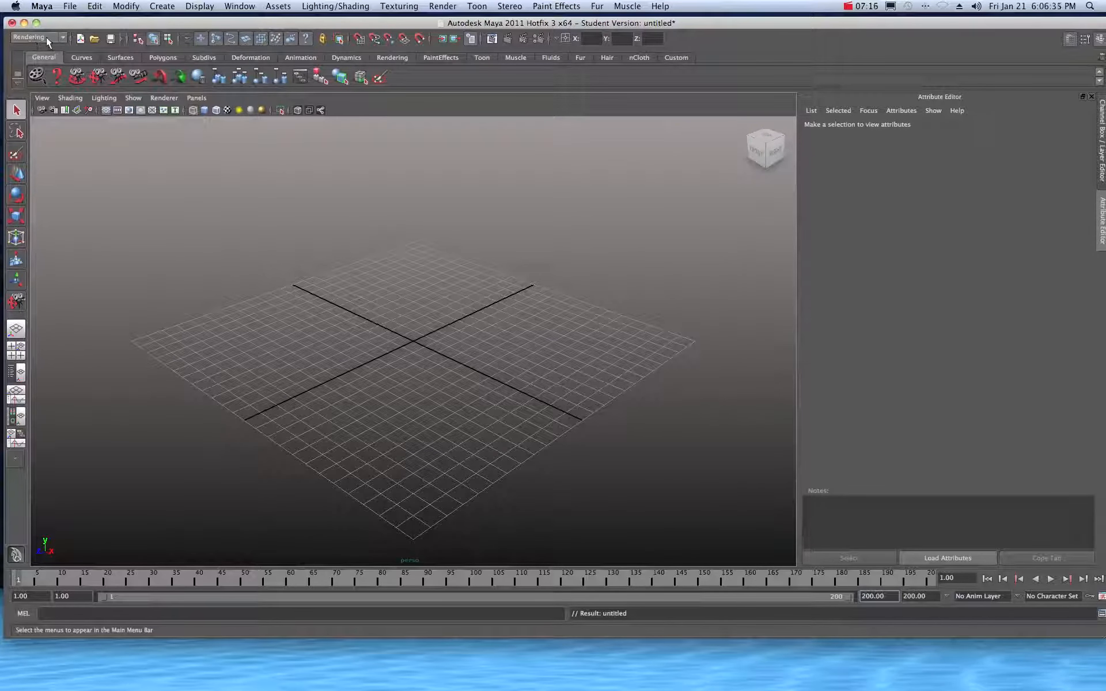
left_click(557, 7)
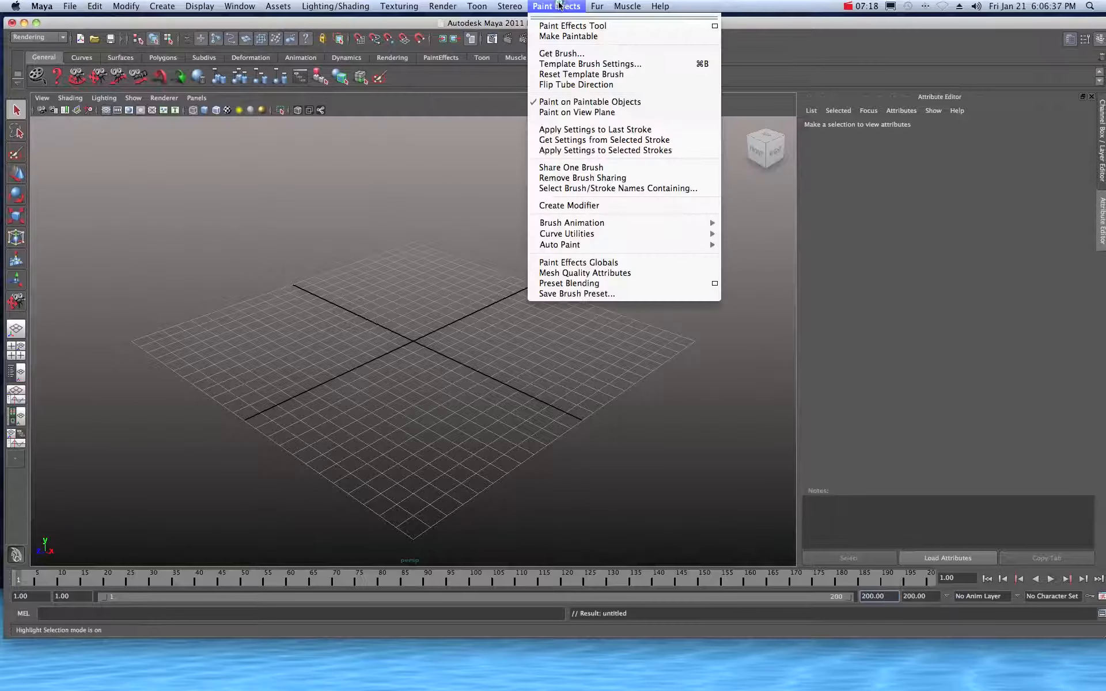
left_click(556, 54)
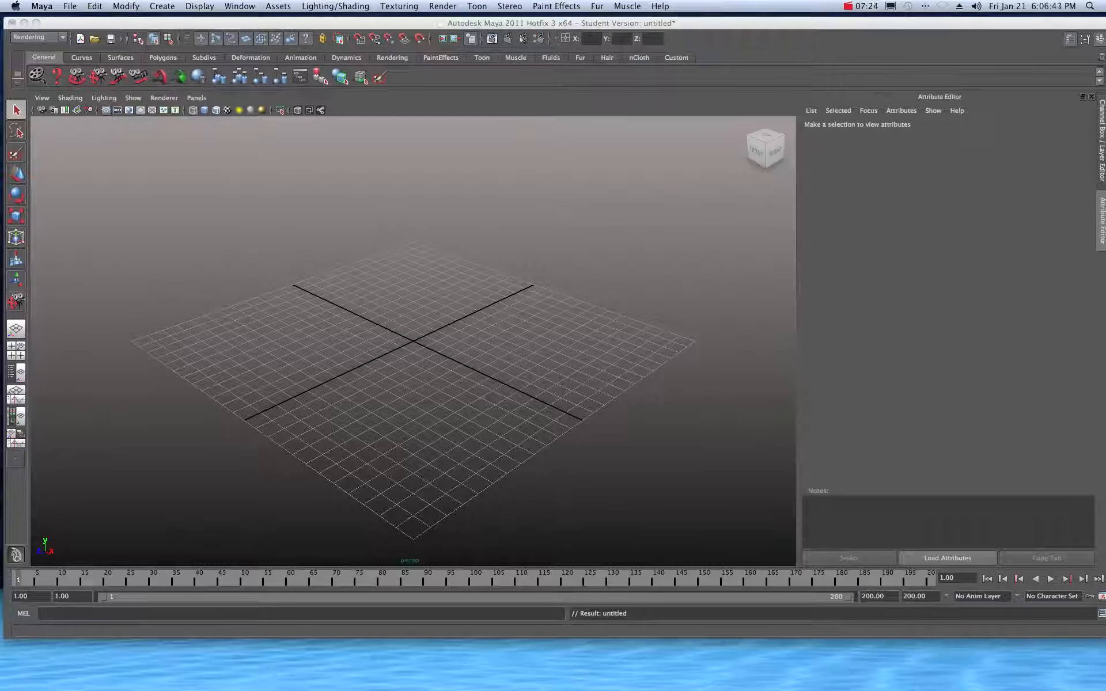
mouse_move(955, 112)
left_mouse_down()
mouse_move(342, 104)
mouse_move(231, 83)
mouse_move(207, 98)
left_mouse_up()
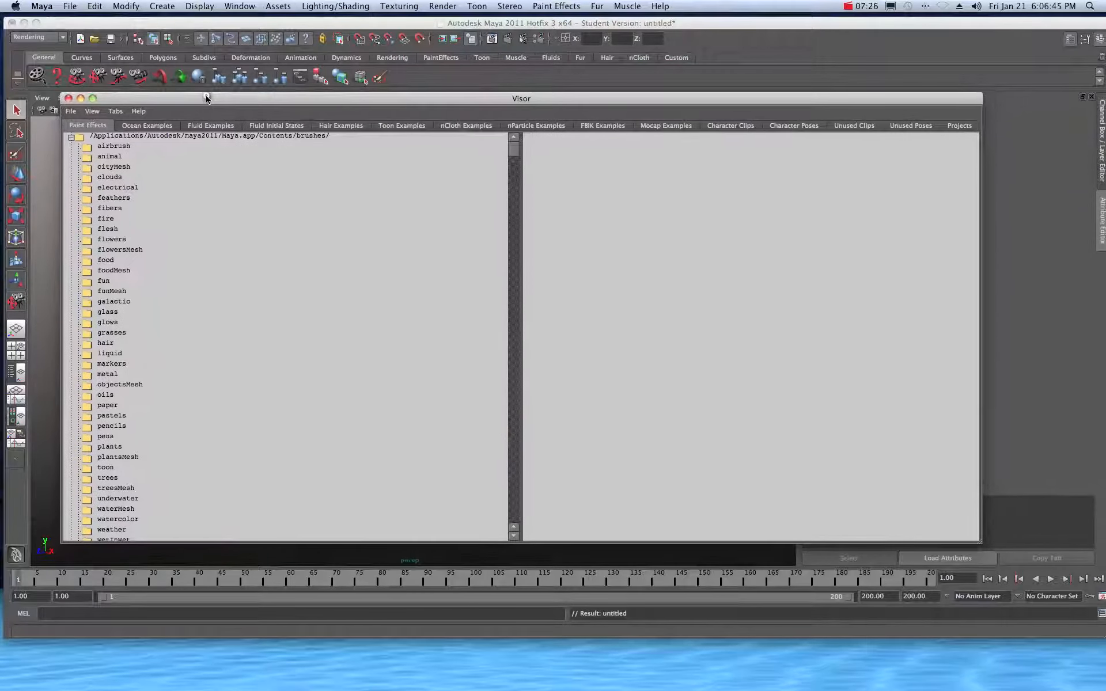
left_click(143, 125)
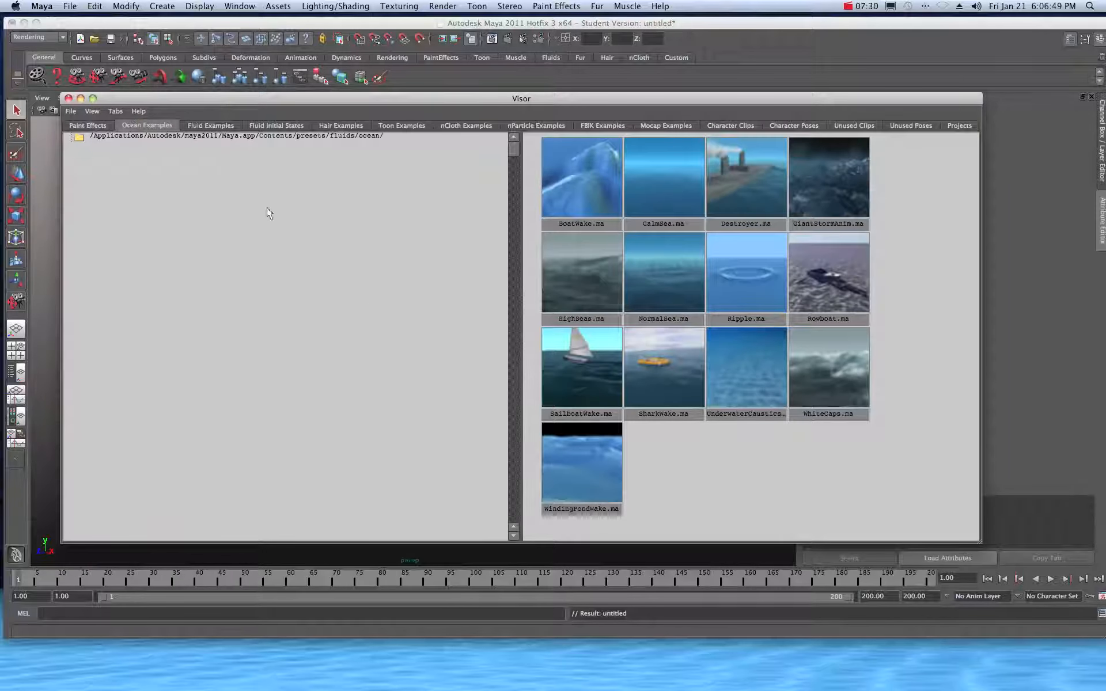
- Import the HighSeas.ma ocean example into the empty scene and move the Visor clear of the viewport
left_click(572, 278)
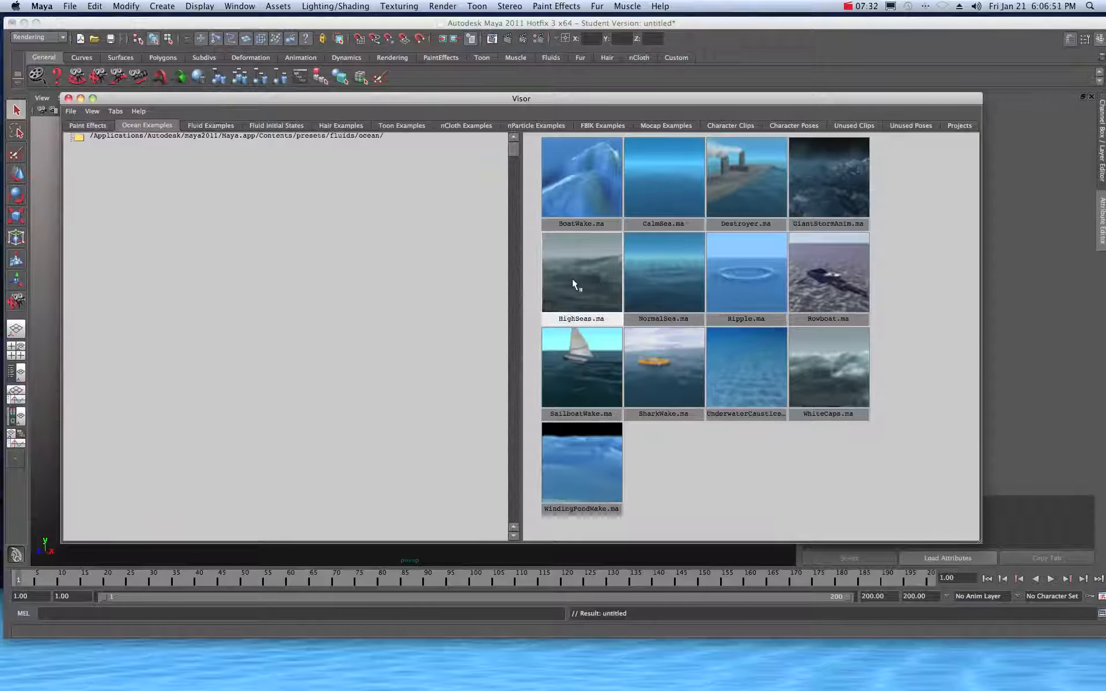
left_click(579, 267)
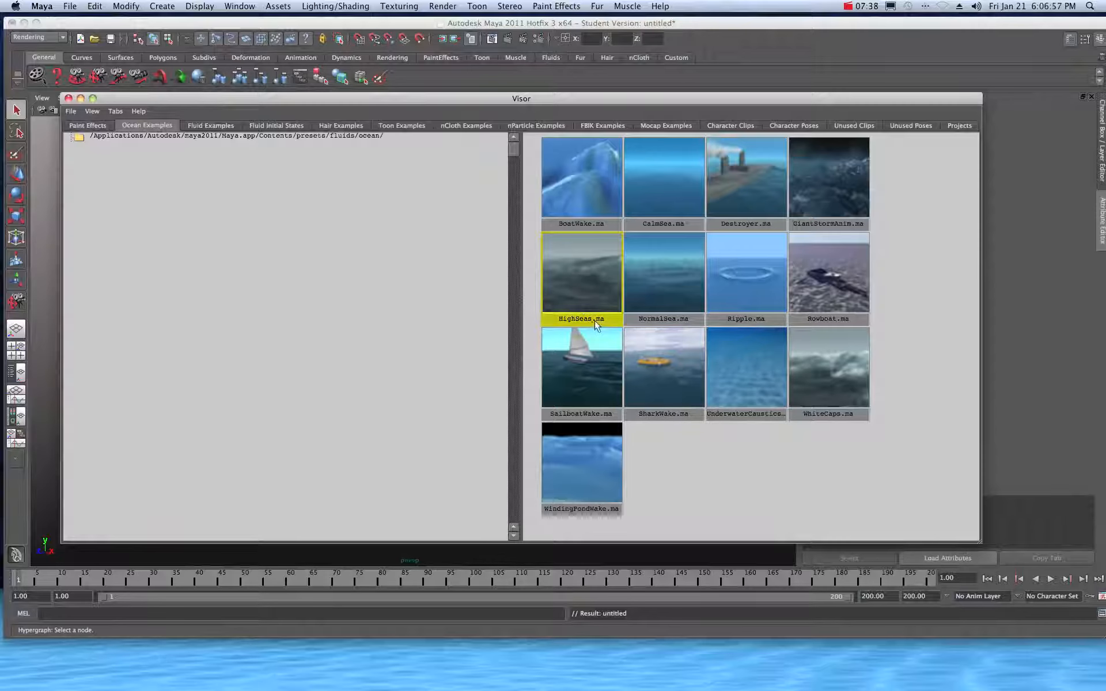
left_click(593, 283)
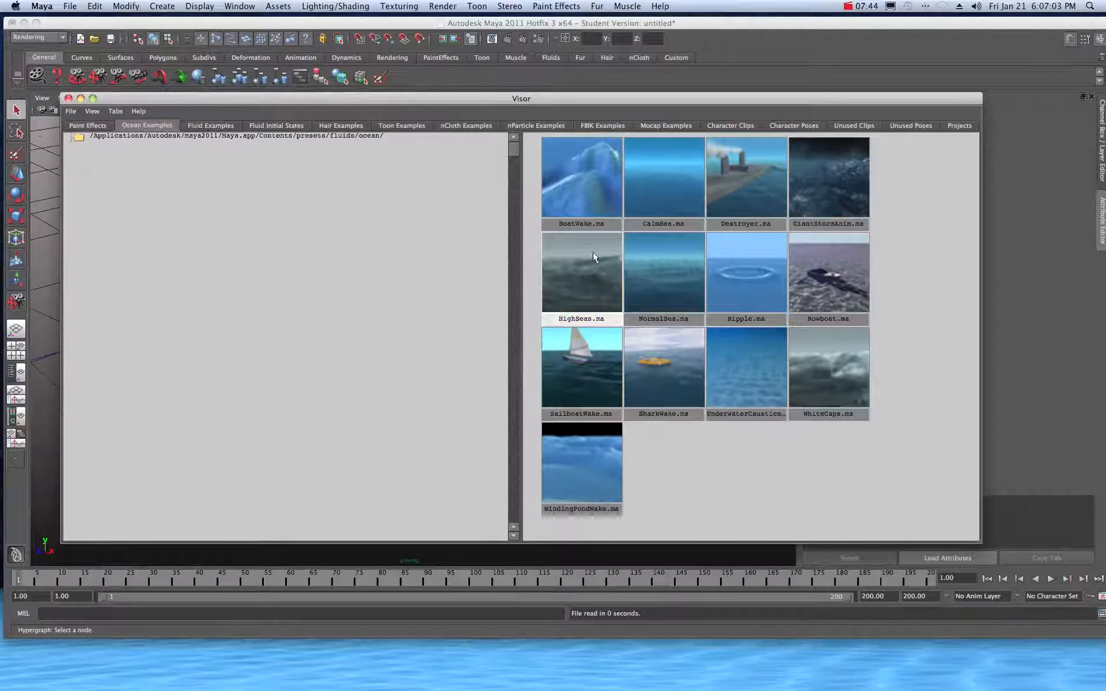
left_click_drag(351, 102, 1105, 107)
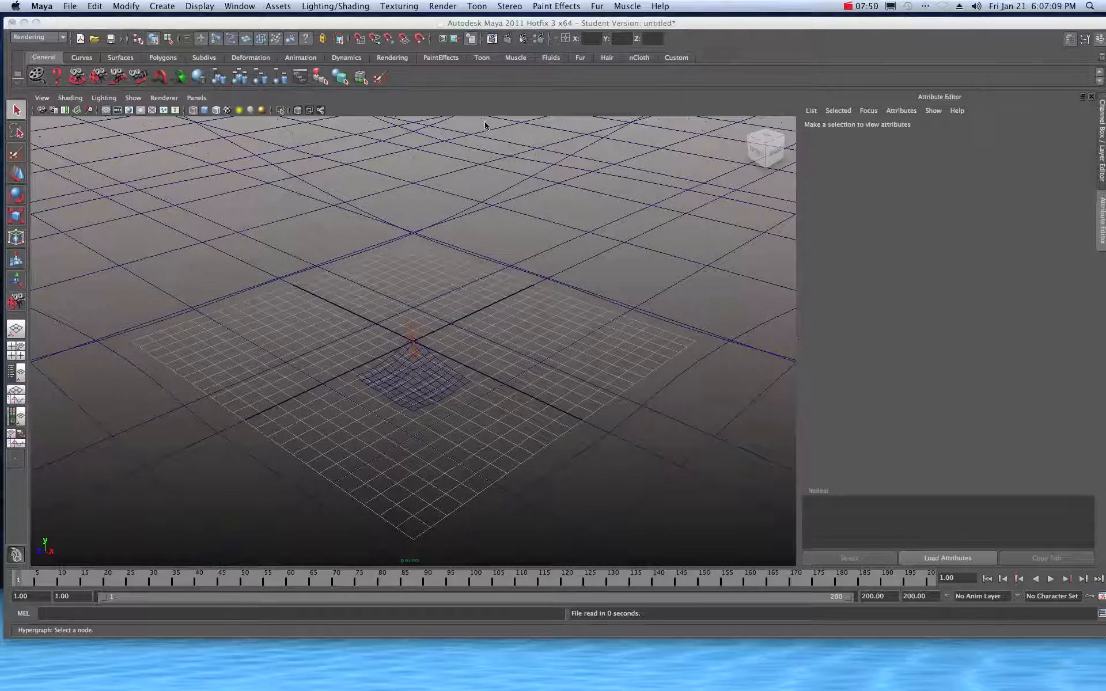
- Render the current frame from the persp camera with Maya Software, shrink the Render View around the image and uncover the viewport
left_click(507, 39)
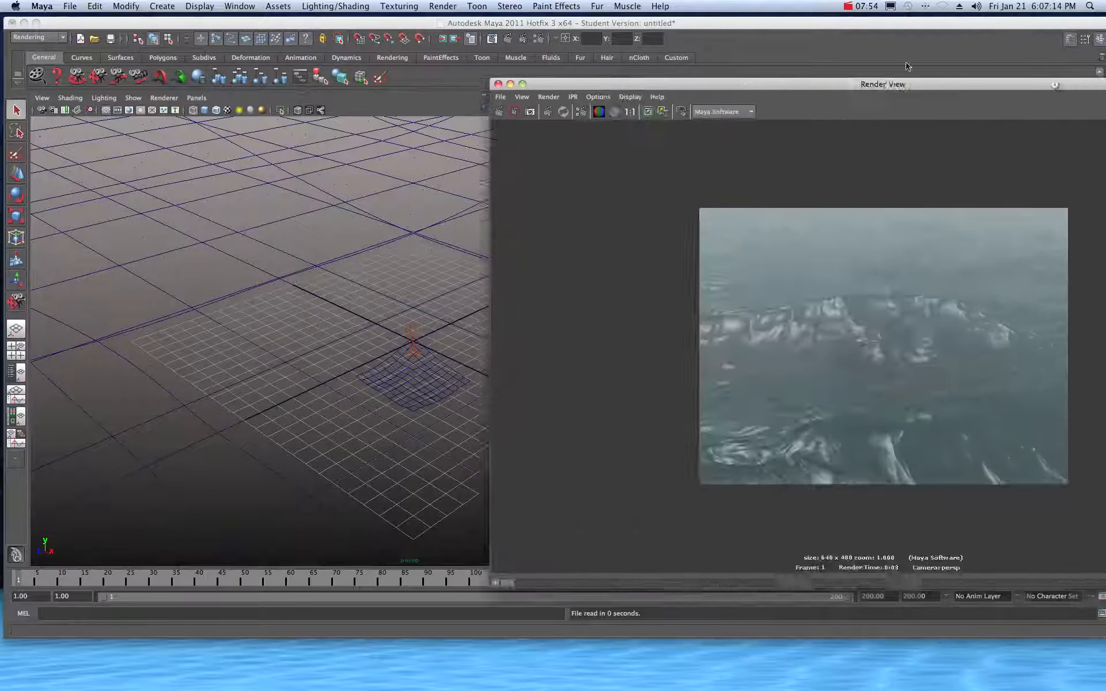
left_click_drag(1029, 81, 609, 69)
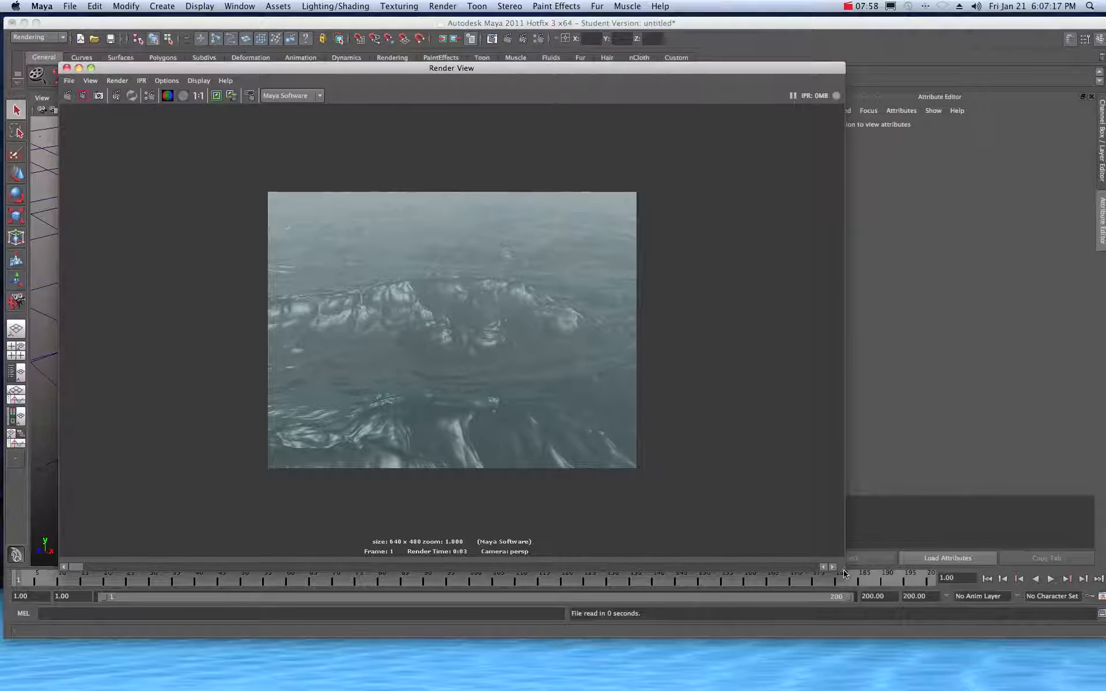
left_click_drag(842, 572, 494, 460)
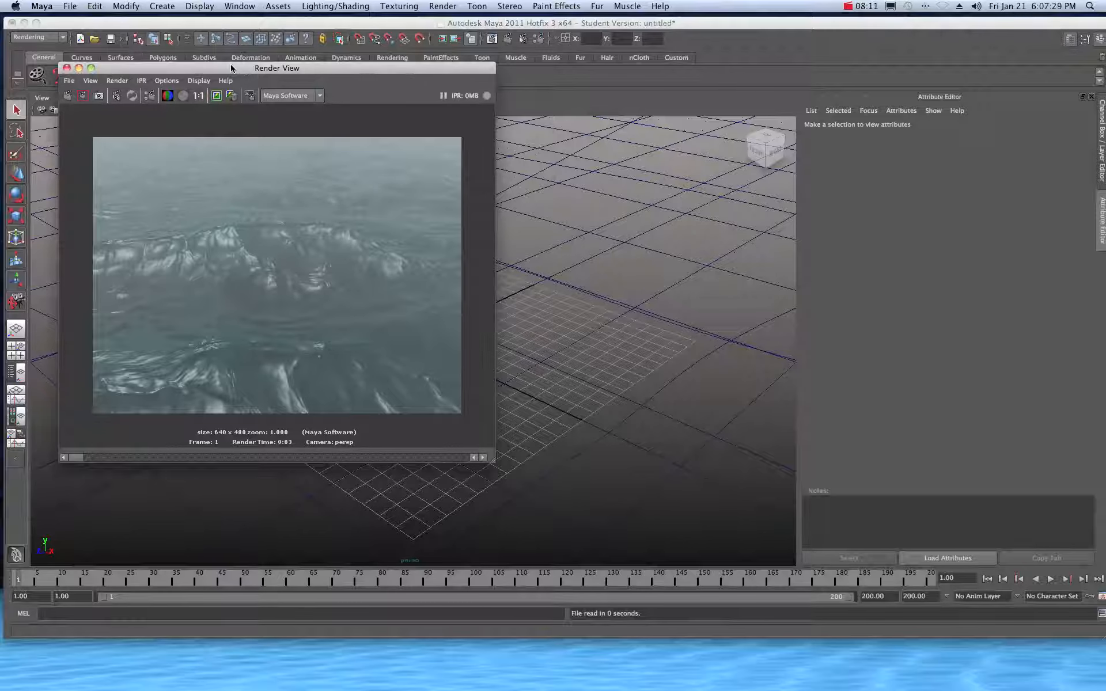
left_click_drag(231, 68, 863, 153)
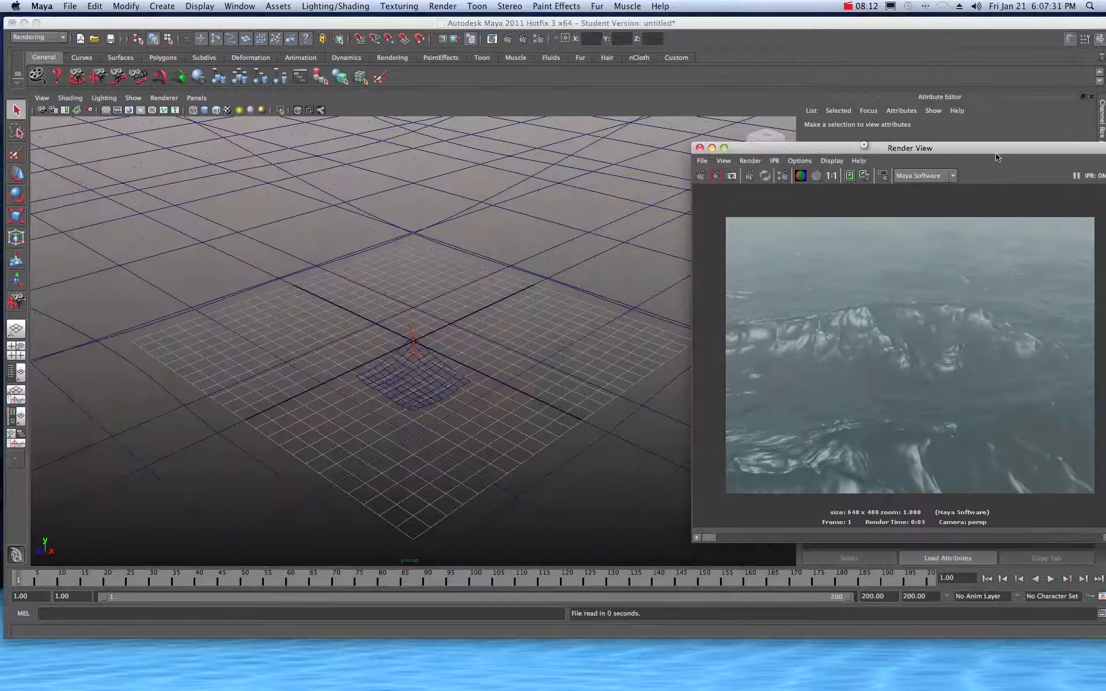
- Tumble the perspective camera down to a low angle towards the horizon, render the ocean again and move the Render View clear
left_click(78, 76)
left_click_drag(174, 198, 353, 259)
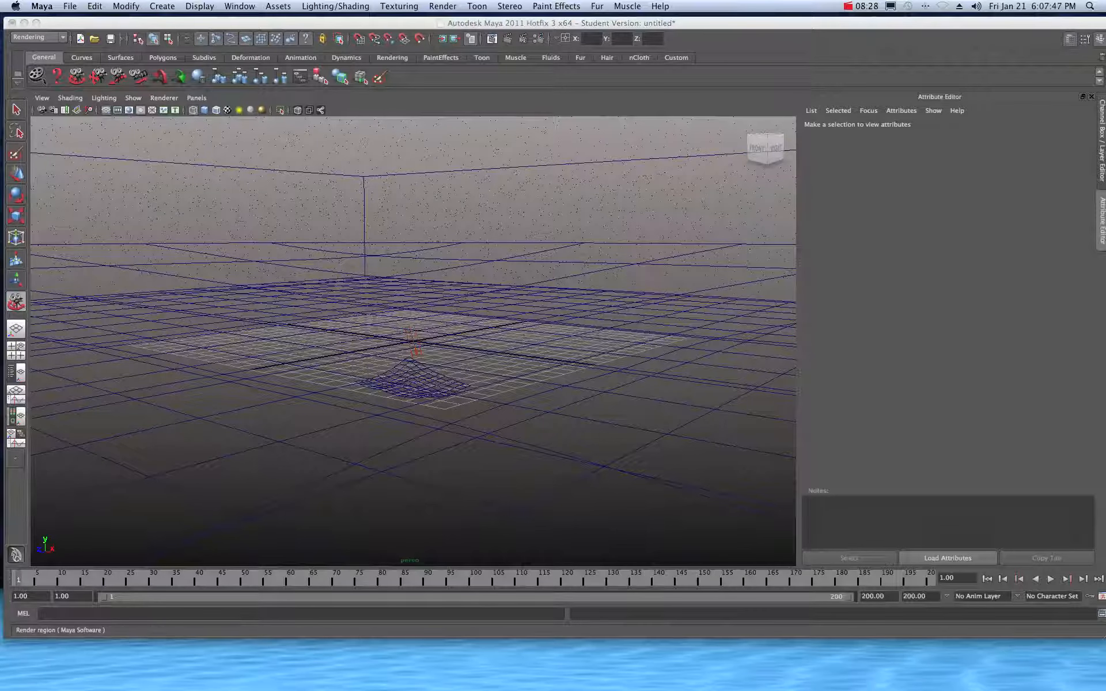
left_click_drag(1105, 154, 310, 143)
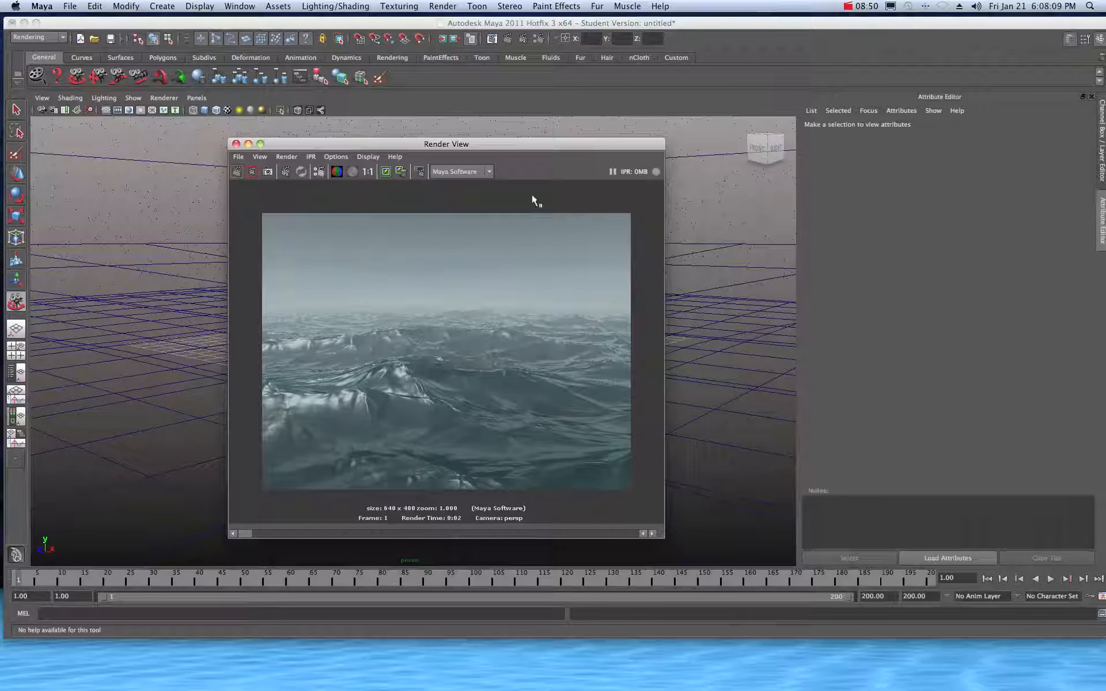
left_click_drag(538, 146, 443, 137)
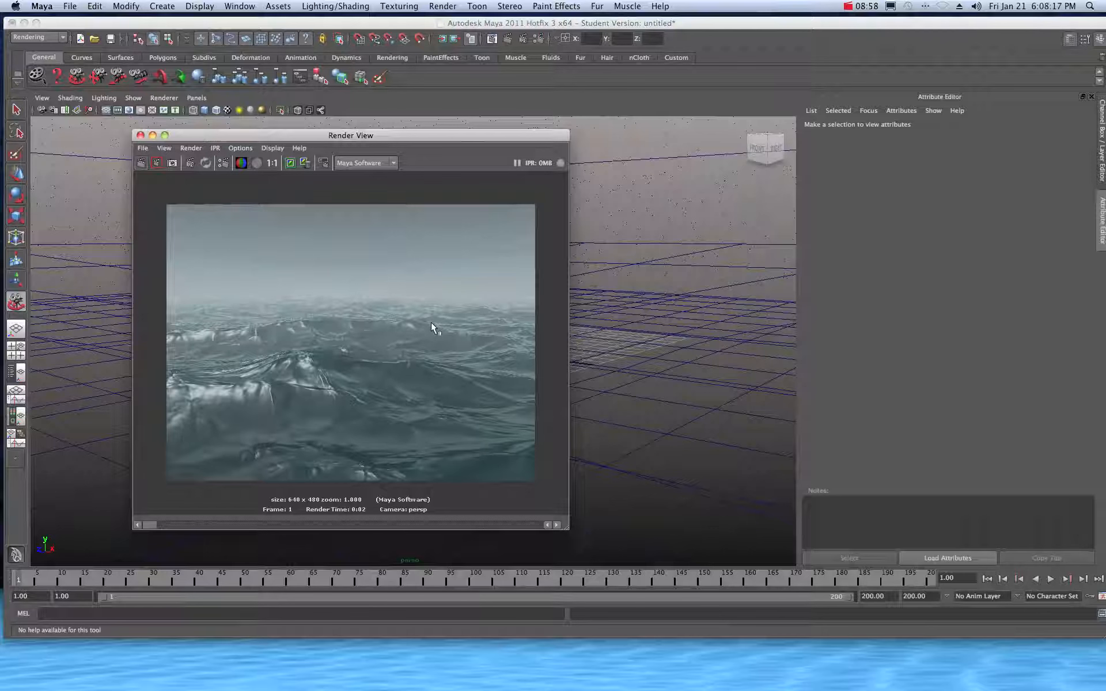
left_click_drag(502, 136, 1105, 135)
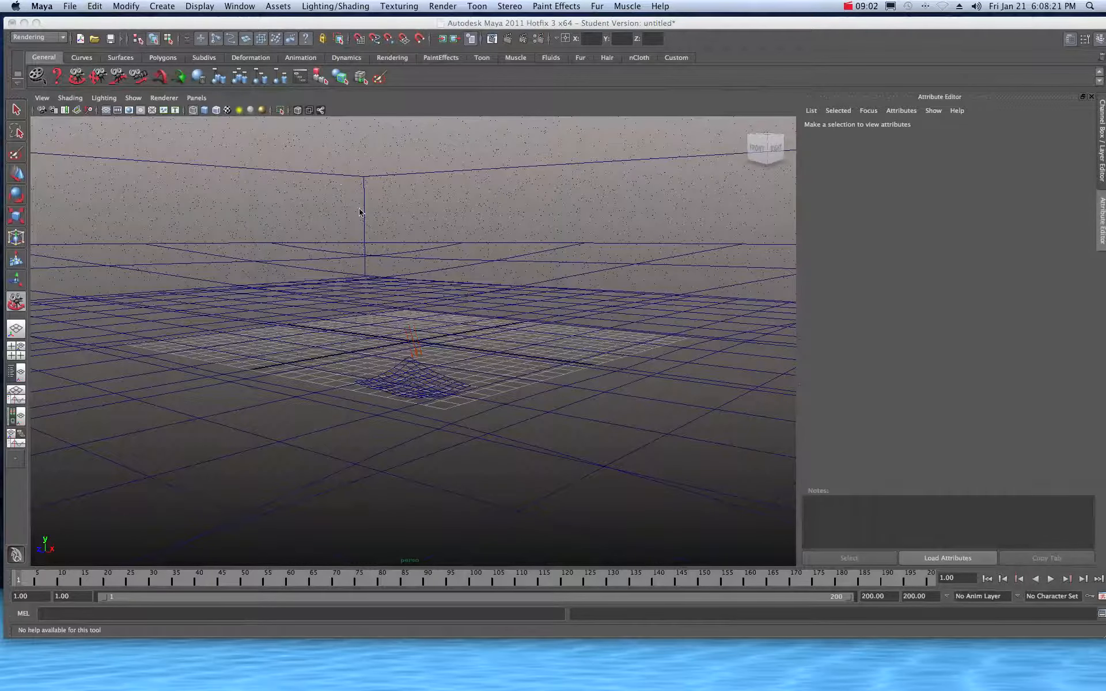
left_click_drag(335, 167, 327, 161, "alt")
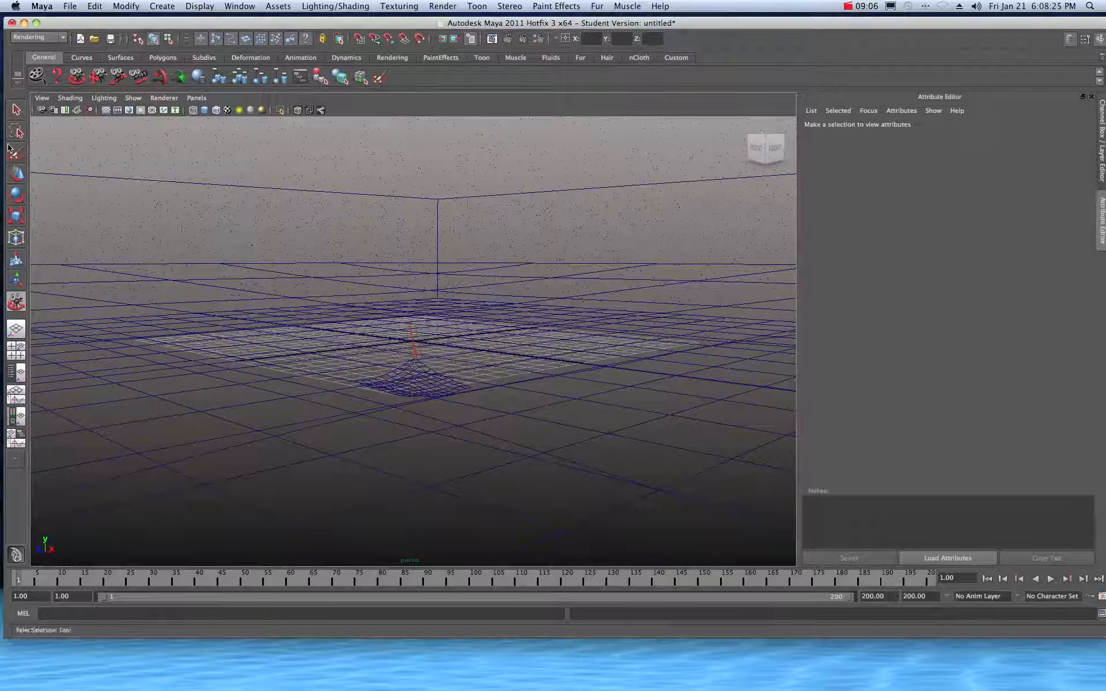
- Select the large fluid container above the ocean, bring the Render View over the viewport and show the fluid's Container Properties
left_click(17, 109)
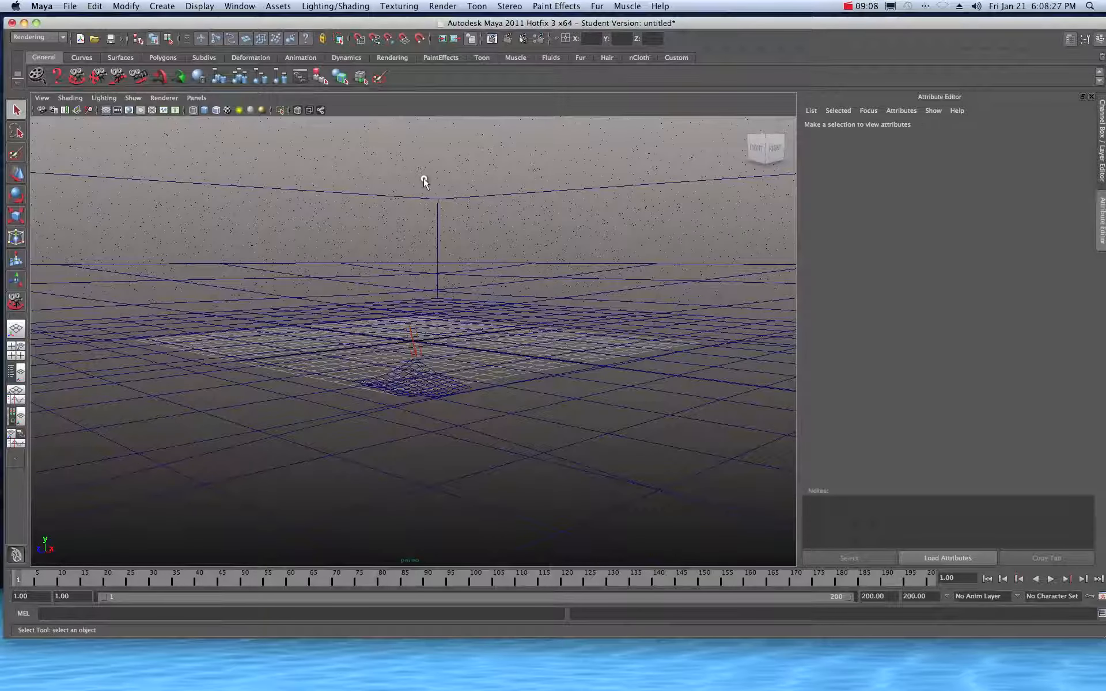
left_click(461, 211)
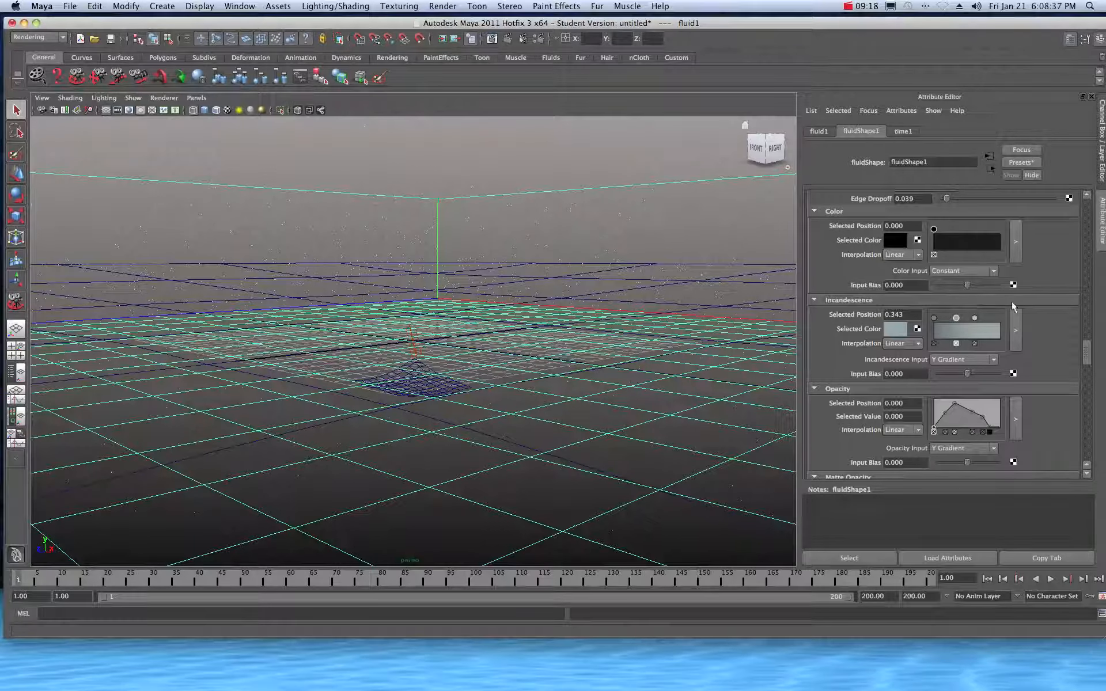
left_click_drag(1105, 144, 399, 136)
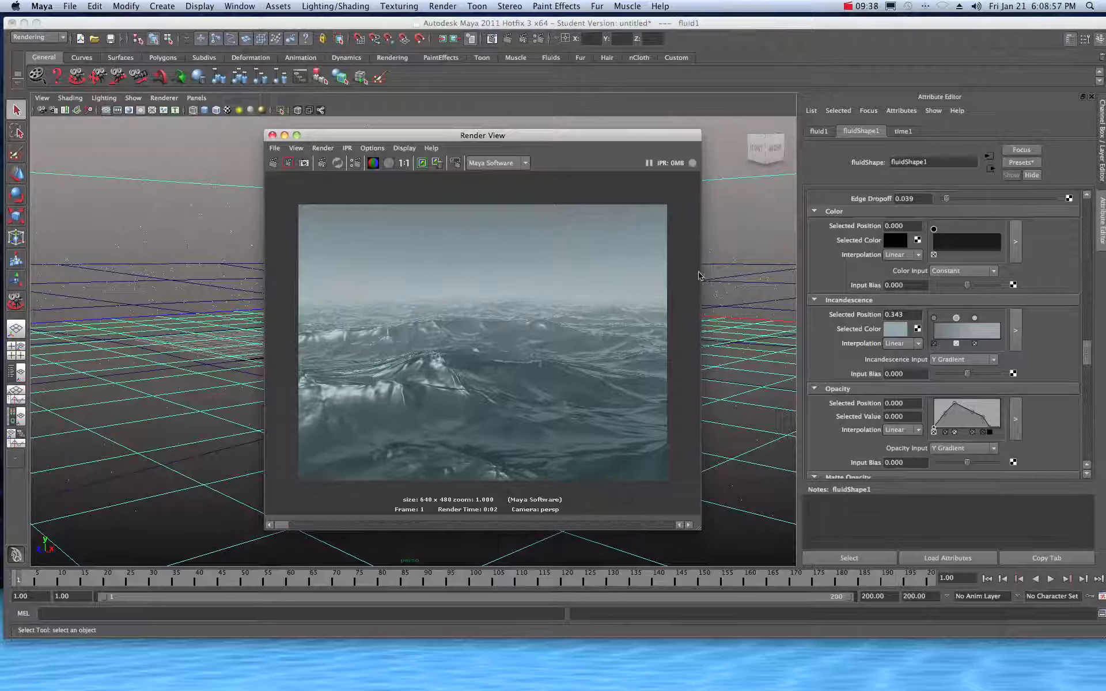
left_click_drag(1088, 352, 1087, 202)
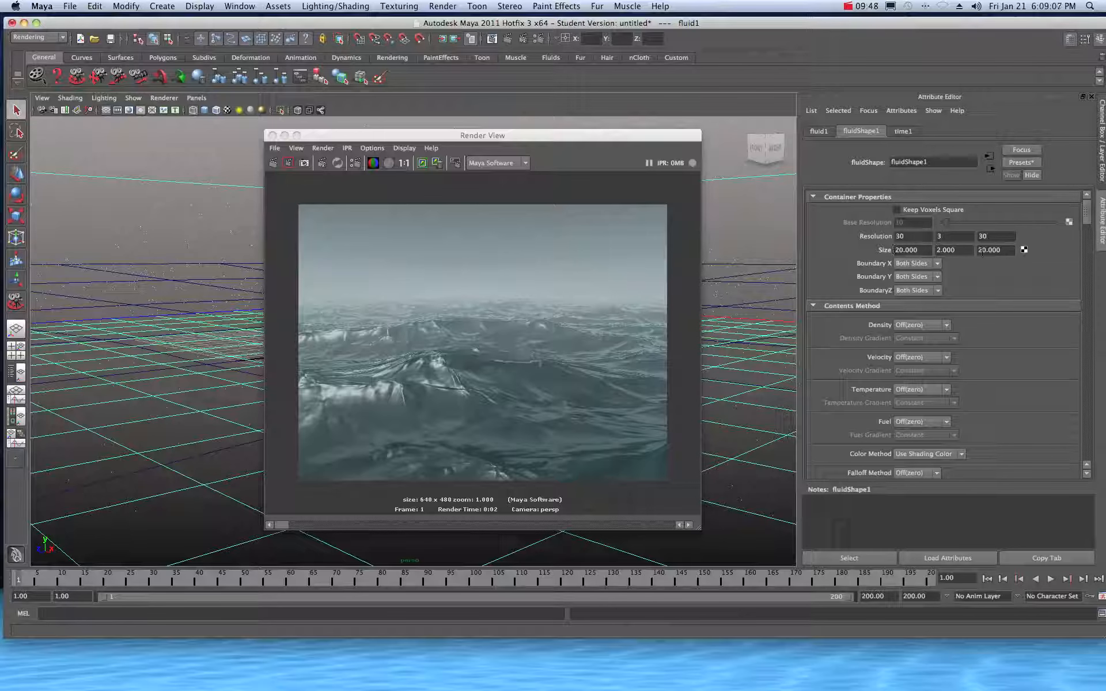
- Inspect the fluid container's full extent with the Render View out of the way, restore both views and re-render the ocean
left_click_drag(539, 134, 1105, 138)
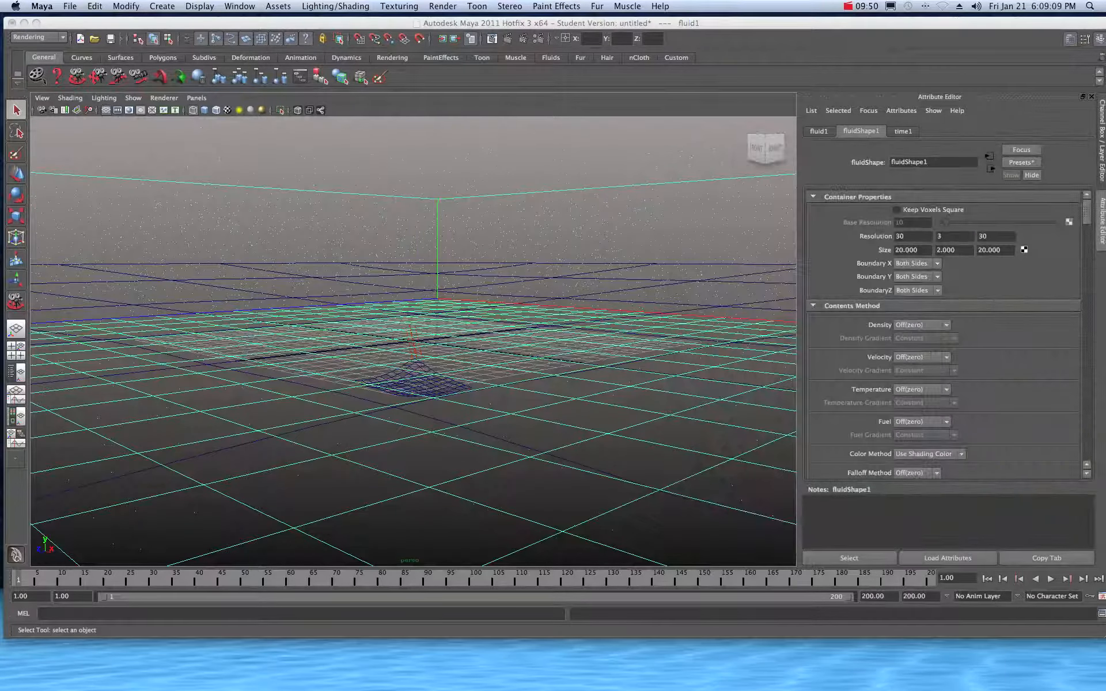
scroll(564, 299, "down", 2)
scroll(563, 299, "down", 10)
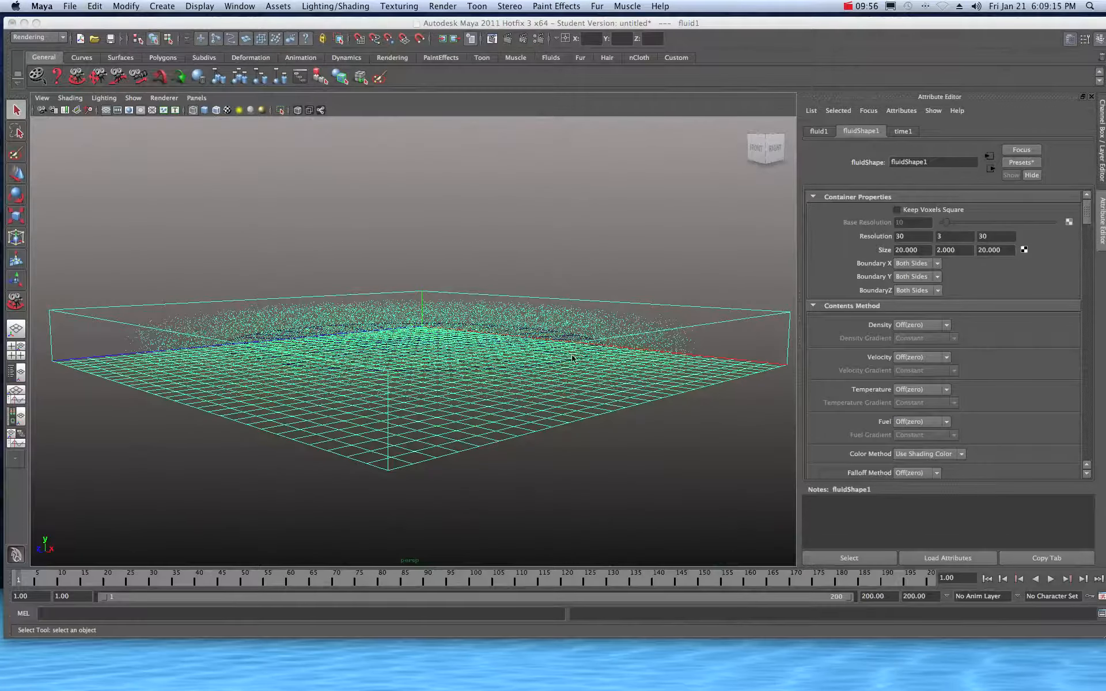
scroll(553, 353, "up", 10)
scroll(549, 352, "up", 8)
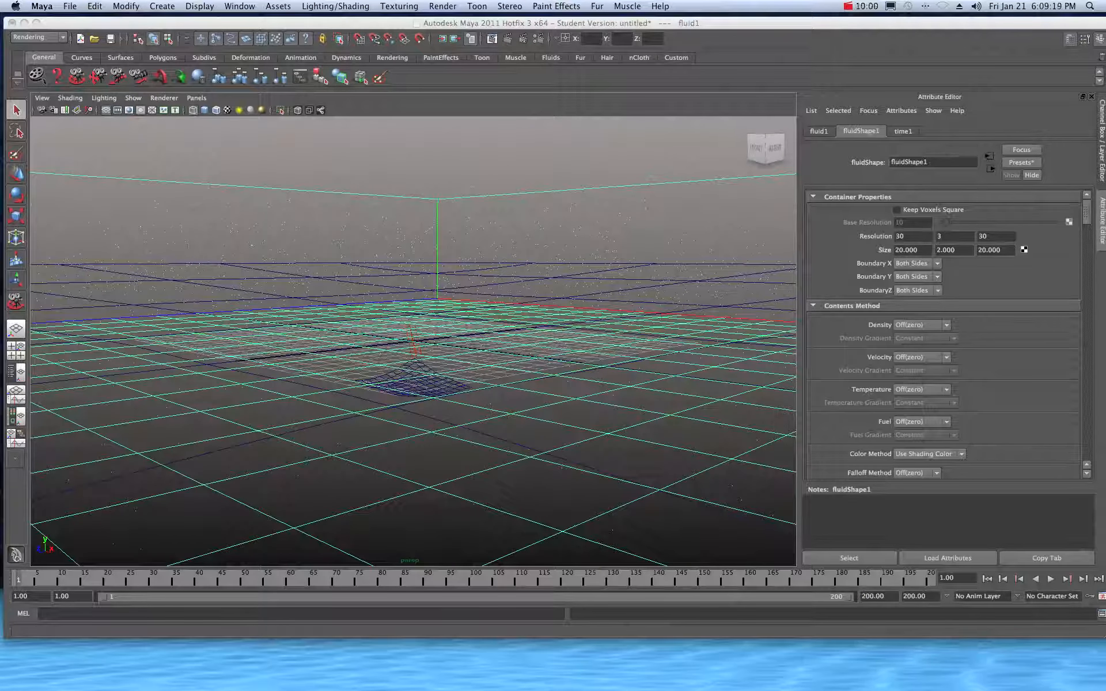
left_click_drag(1103, 164, 259, 144)
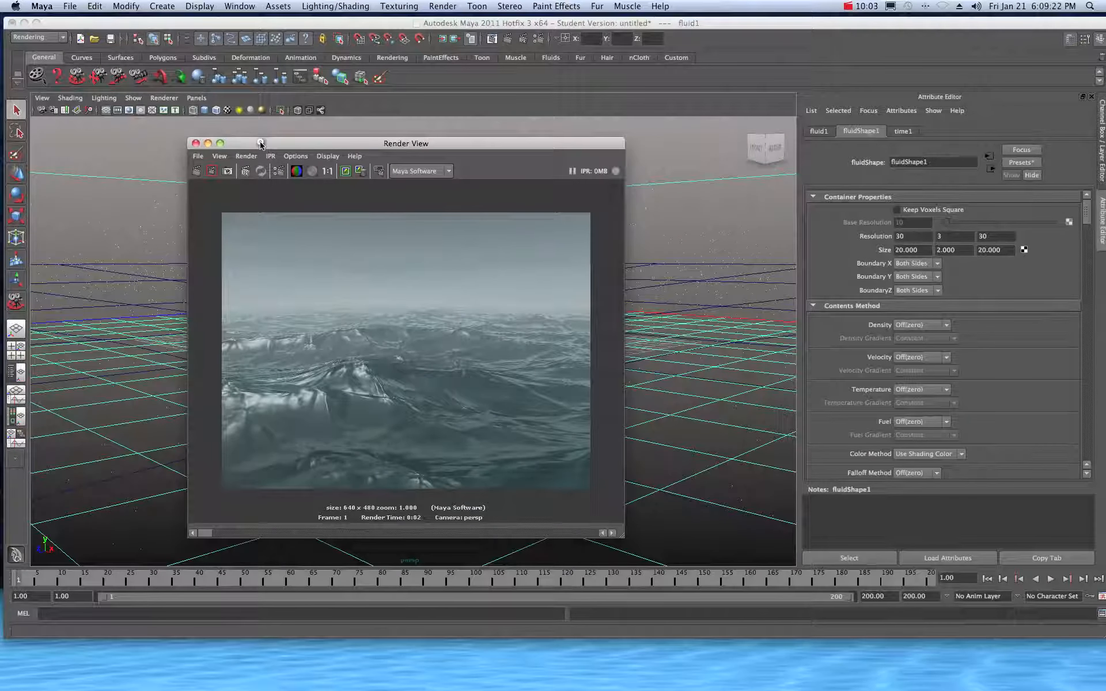
left_click(196, 170)
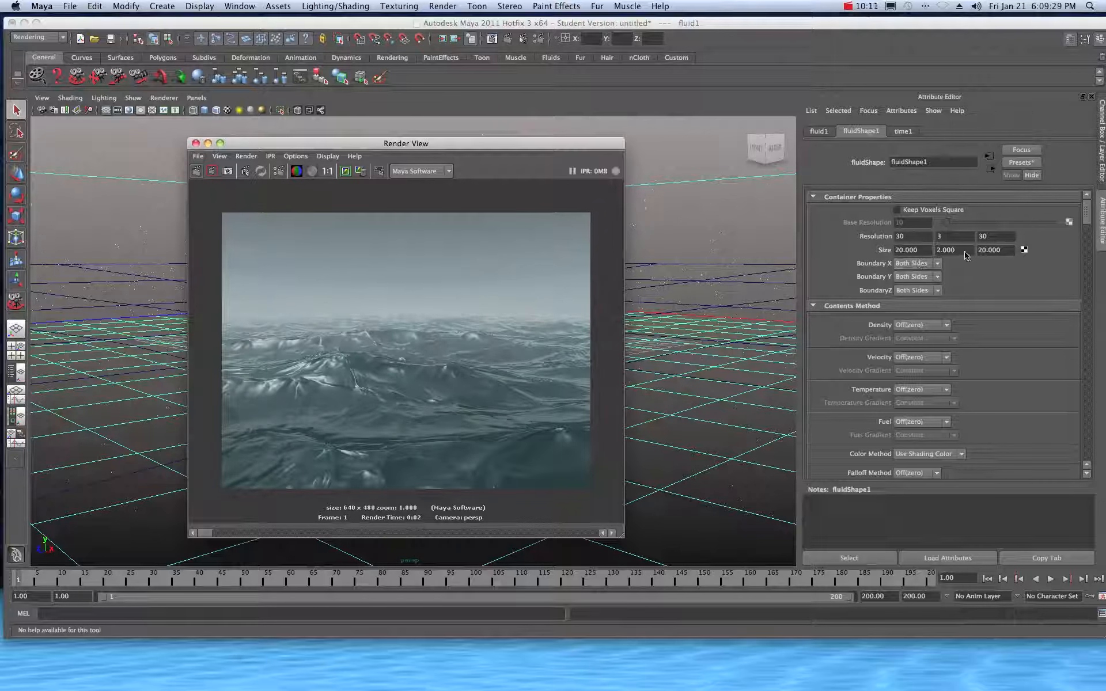
- Set the fluid container's Y size to 4 and re-render the ocean
left_click_drag(962, 251, 933, 253)
type("4")
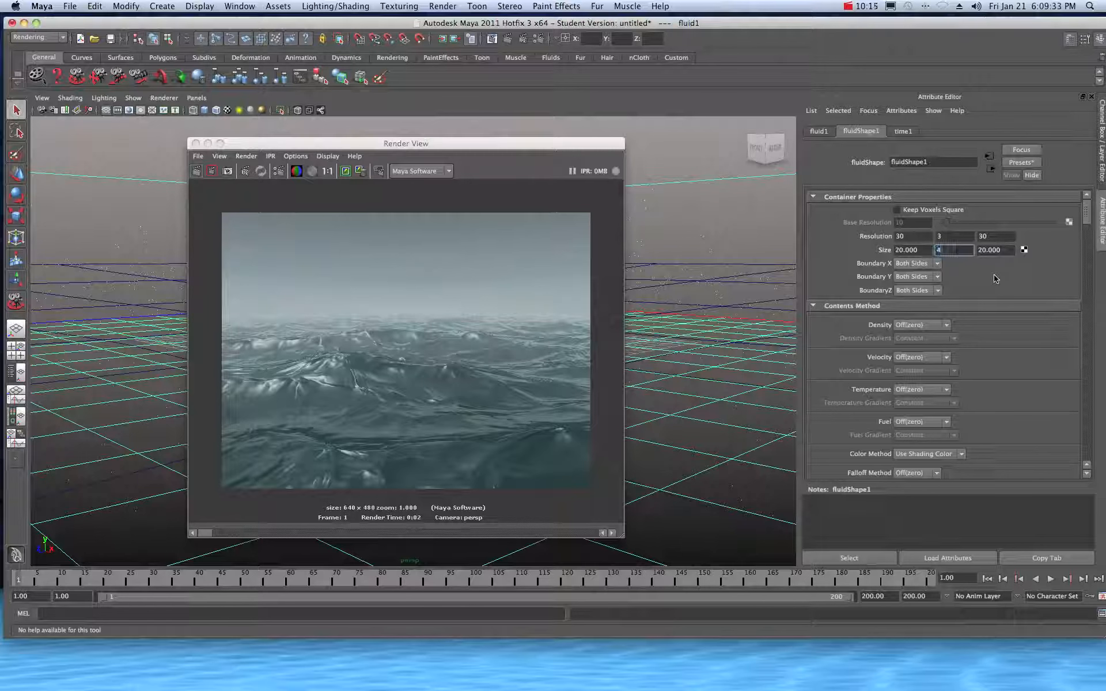
key("Tab")
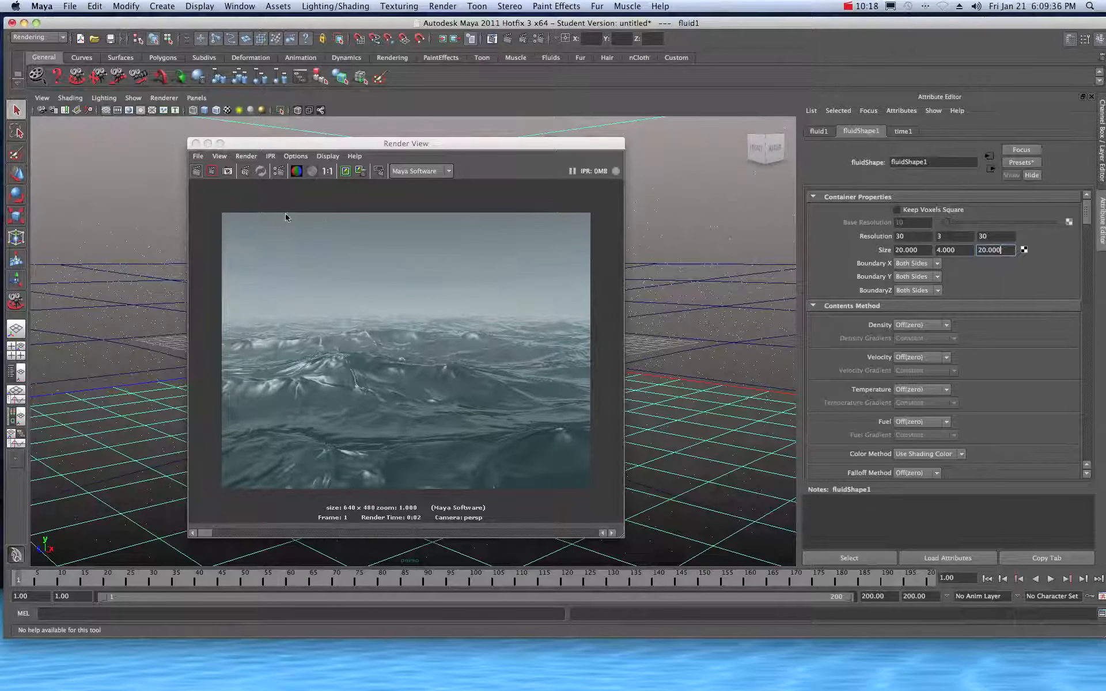
left_click(196, 171)
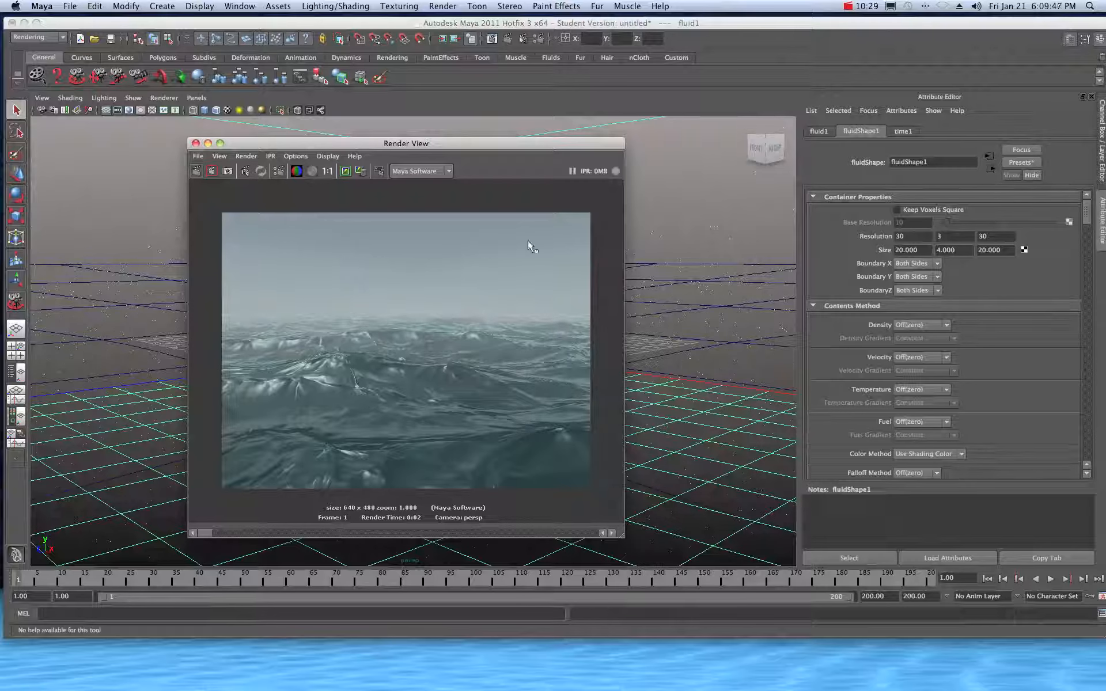
- Set the fluid container's Y size to 5, re-render the ocean and shift the Render View slightly towards the attributes
left_click(936, 250)
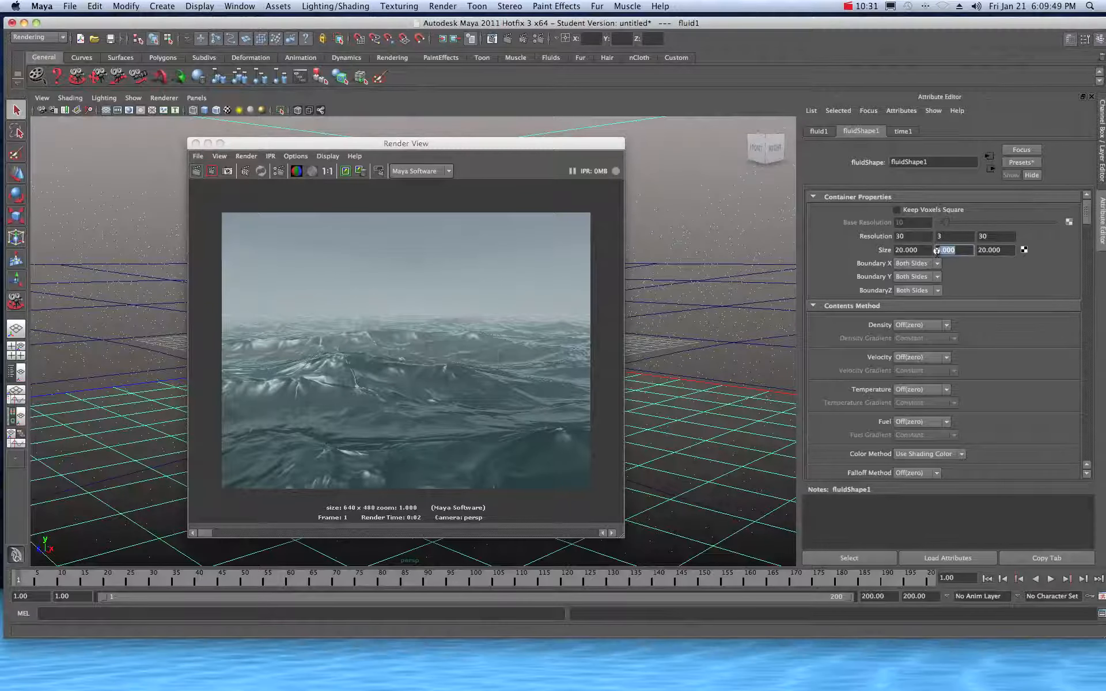
type("5")
key("Return")
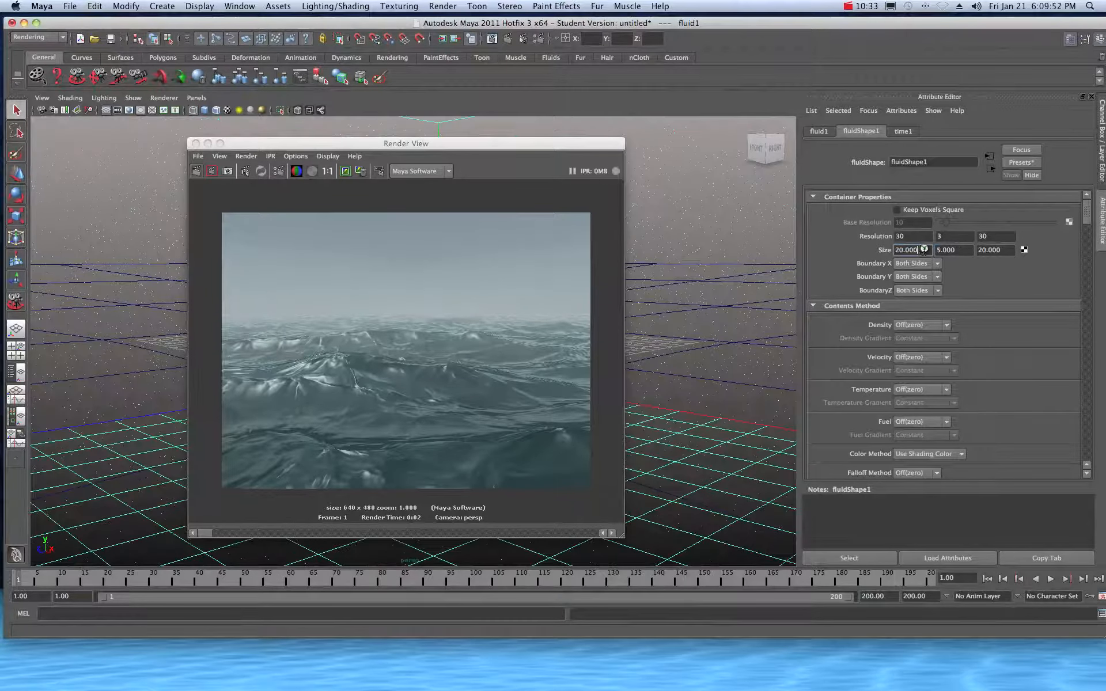
left_click(197, 173)
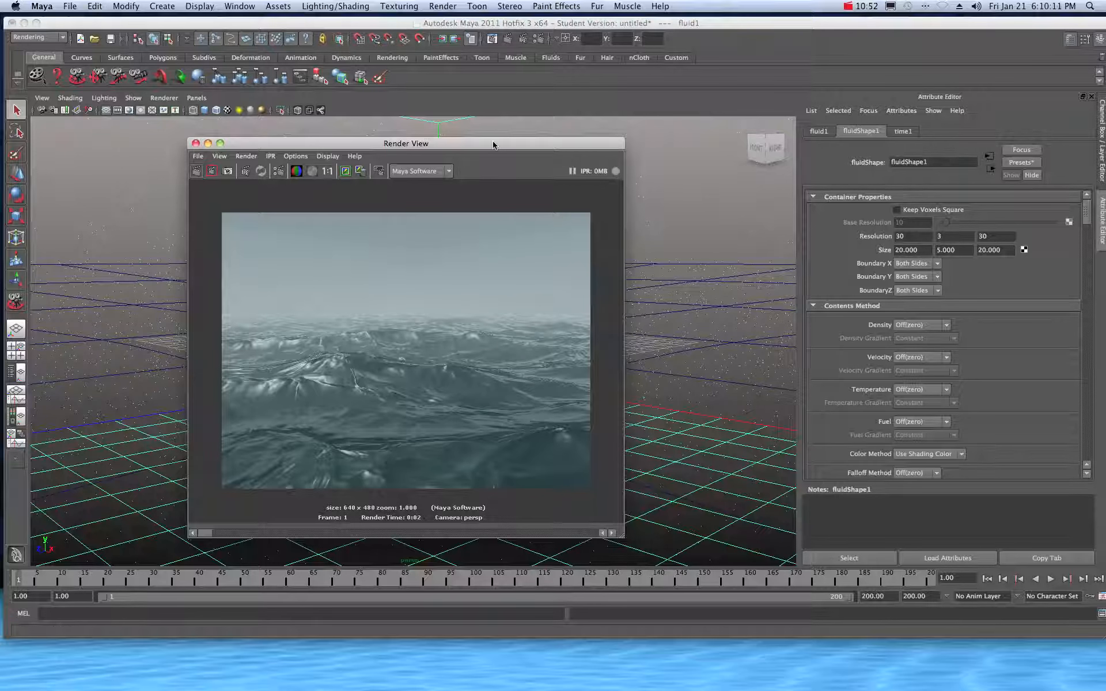
left_click_drag(493, 144, 538, 144)
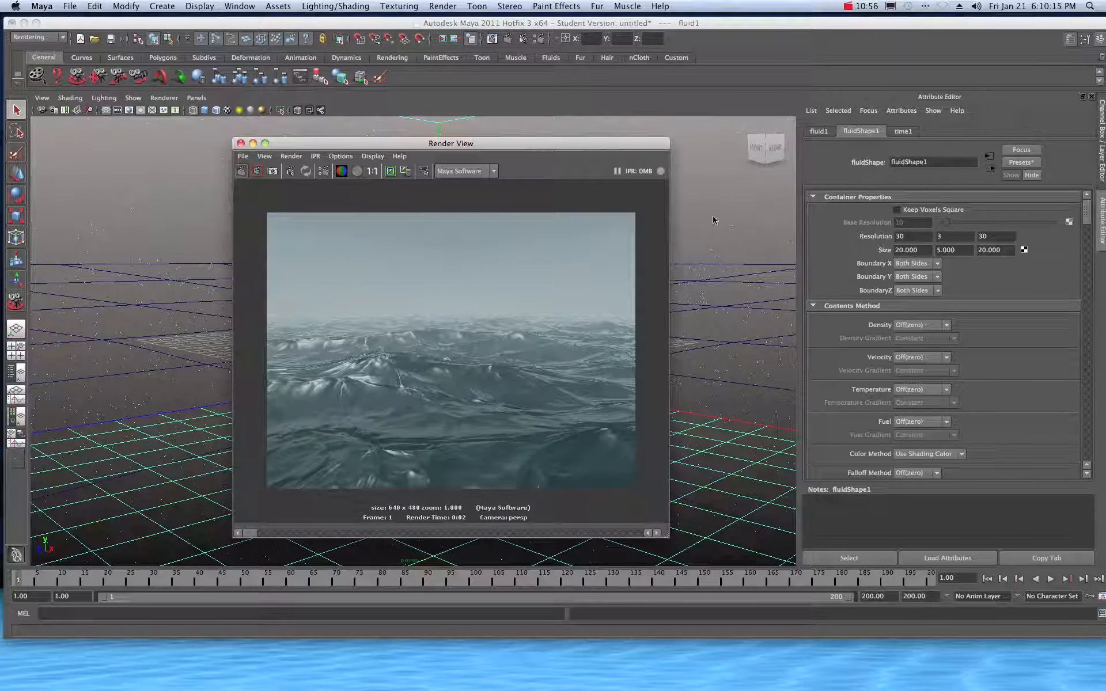
- Test-render the fluid with its opacity graph's peak lowered to 0.560, and again with the peak raised to 0.820 at position 0.348
scroll(869, 360, "down", 5)
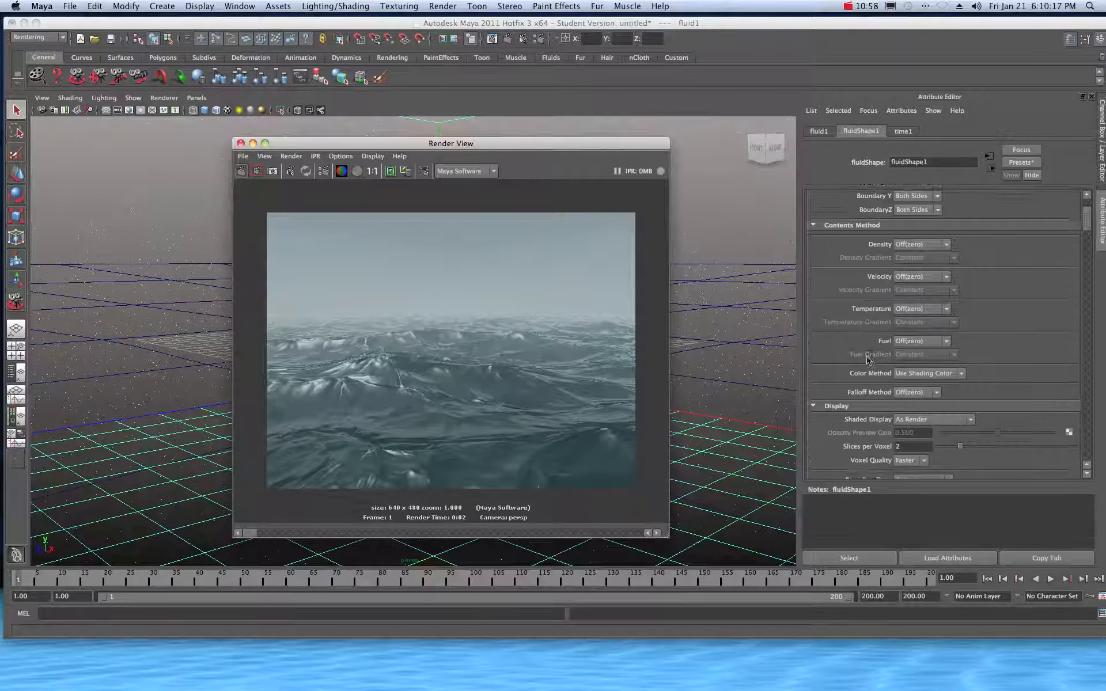
scroll(868, 360, "down", 13)
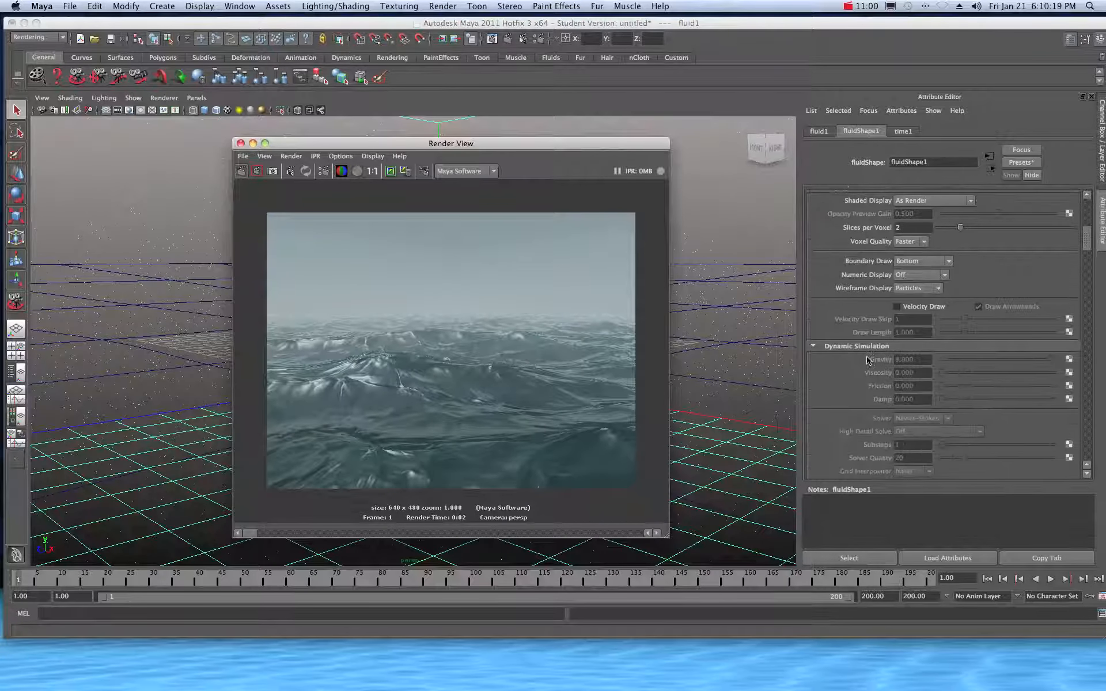
scroll(869, 360, "down", 12)
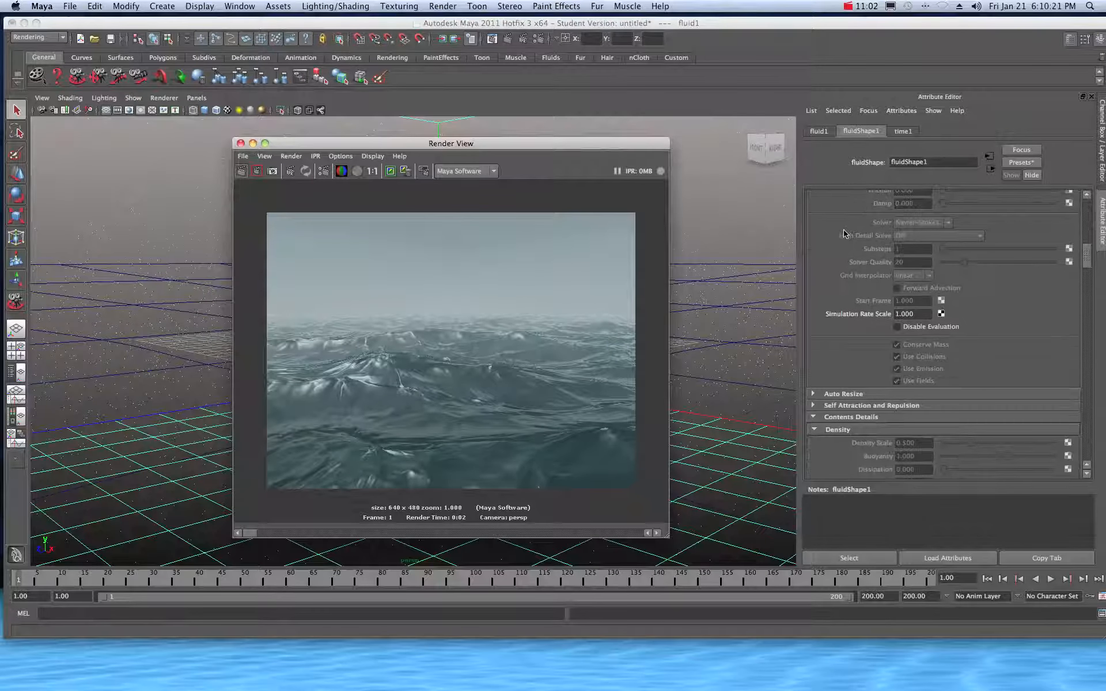
scroll(843, 236, "down", 8)
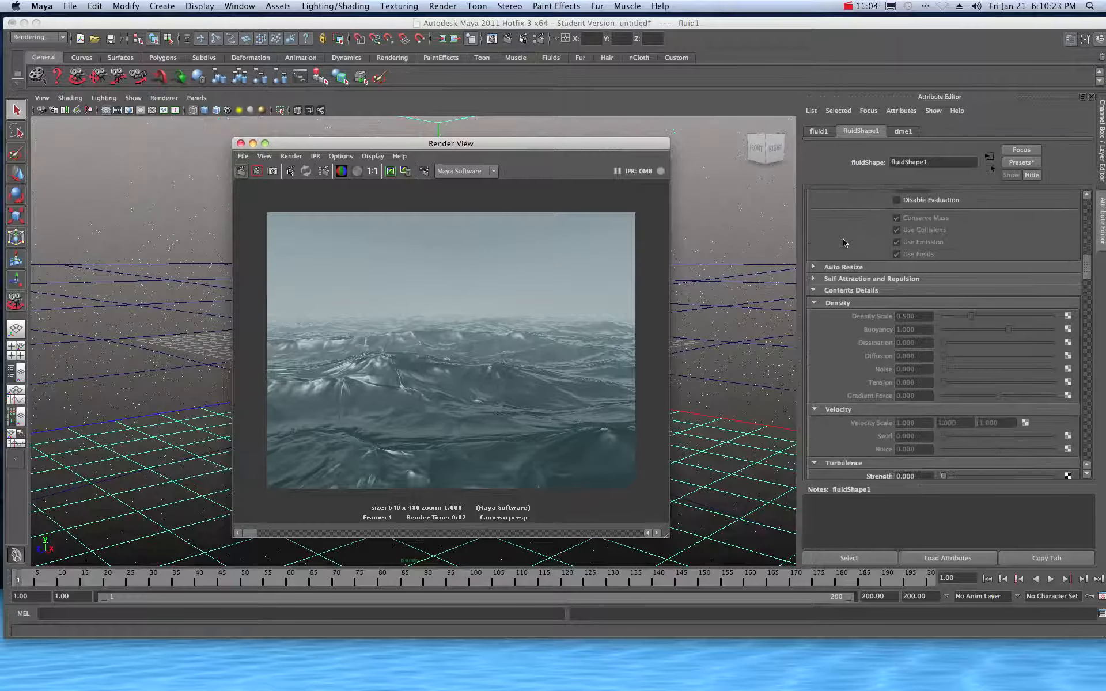
scroll(844, 243, "down", 8)
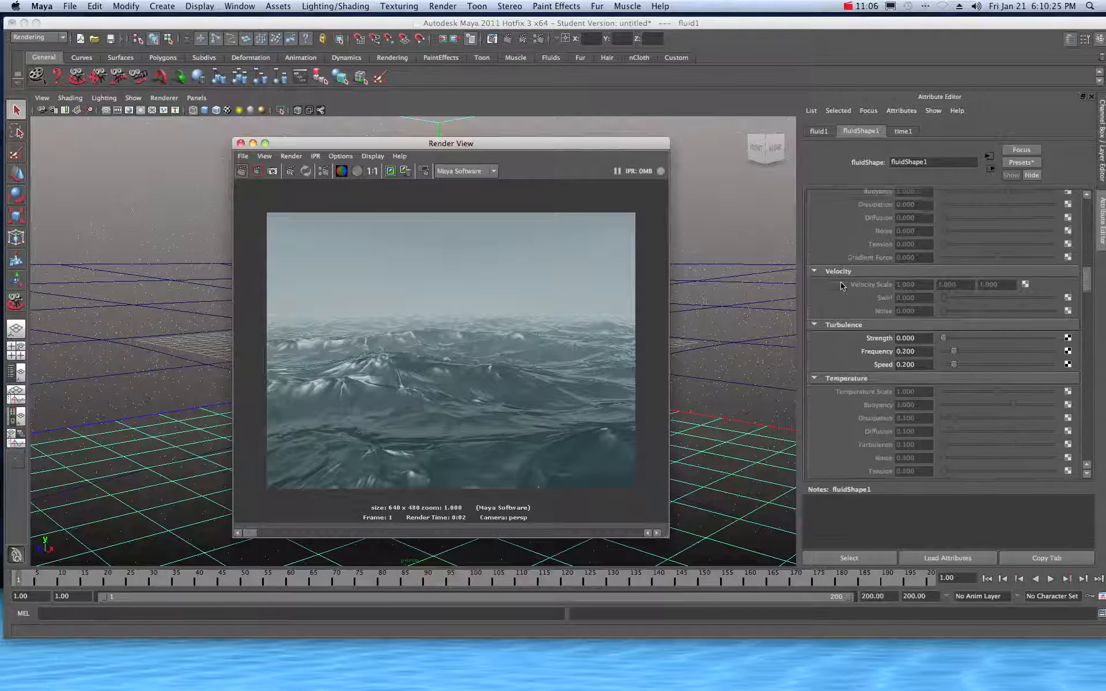
scroll(841, 288, "down", 9)
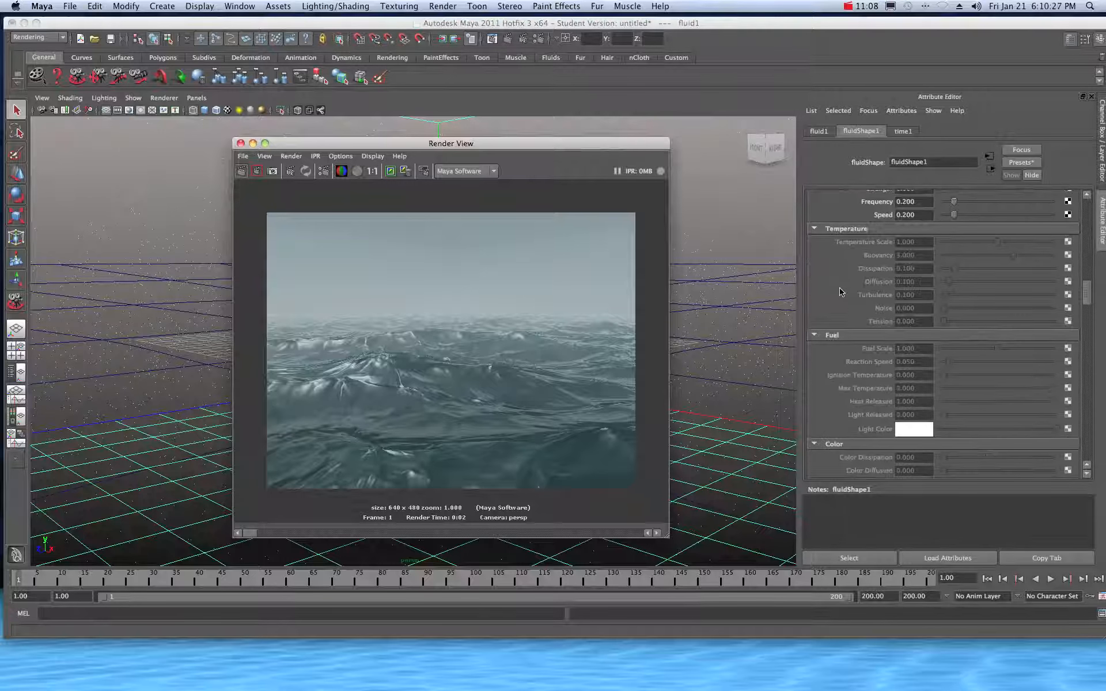
scroll(840, 292, "down", 6)
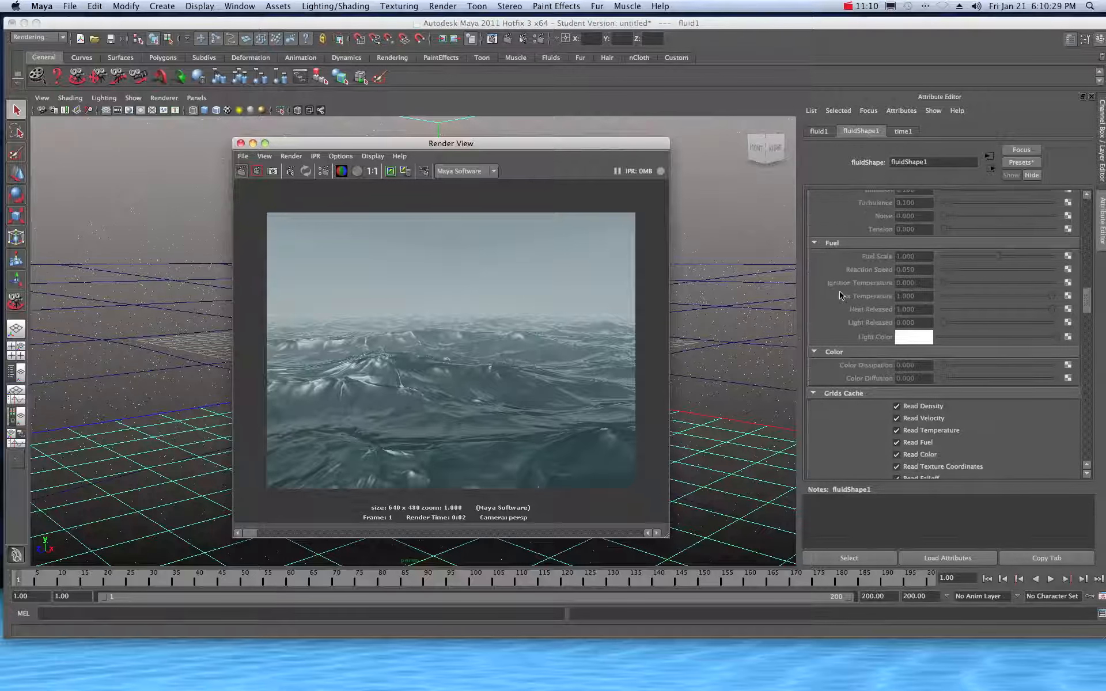
scroll(840, 296, "down", 8)
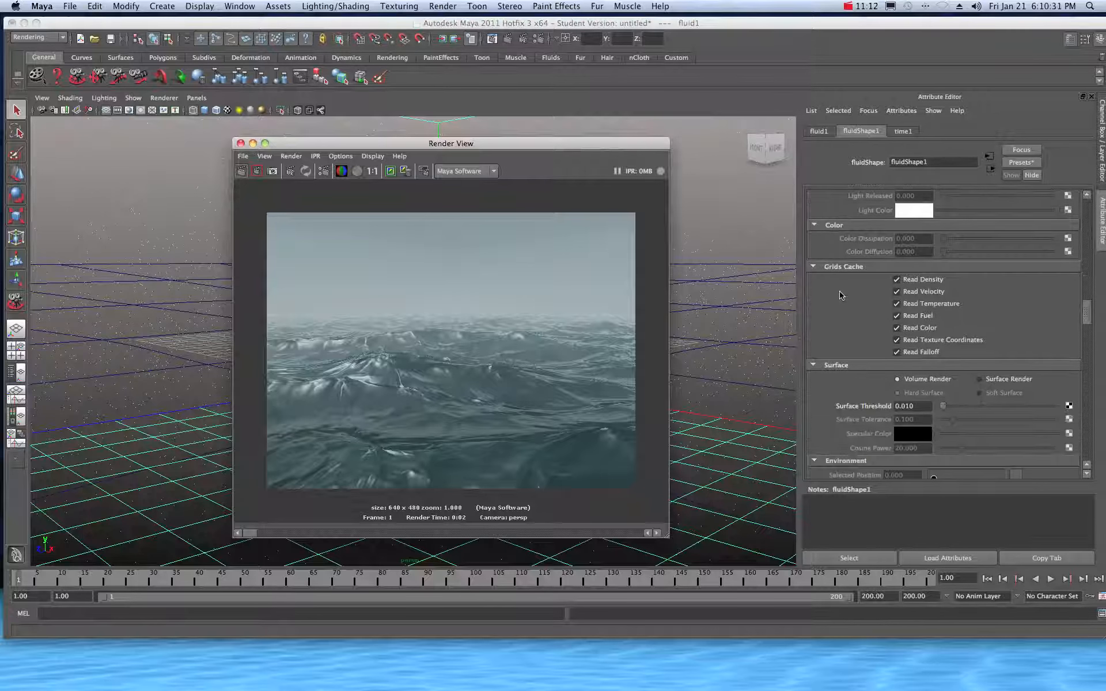
scroll(839, 295, "down", 7)
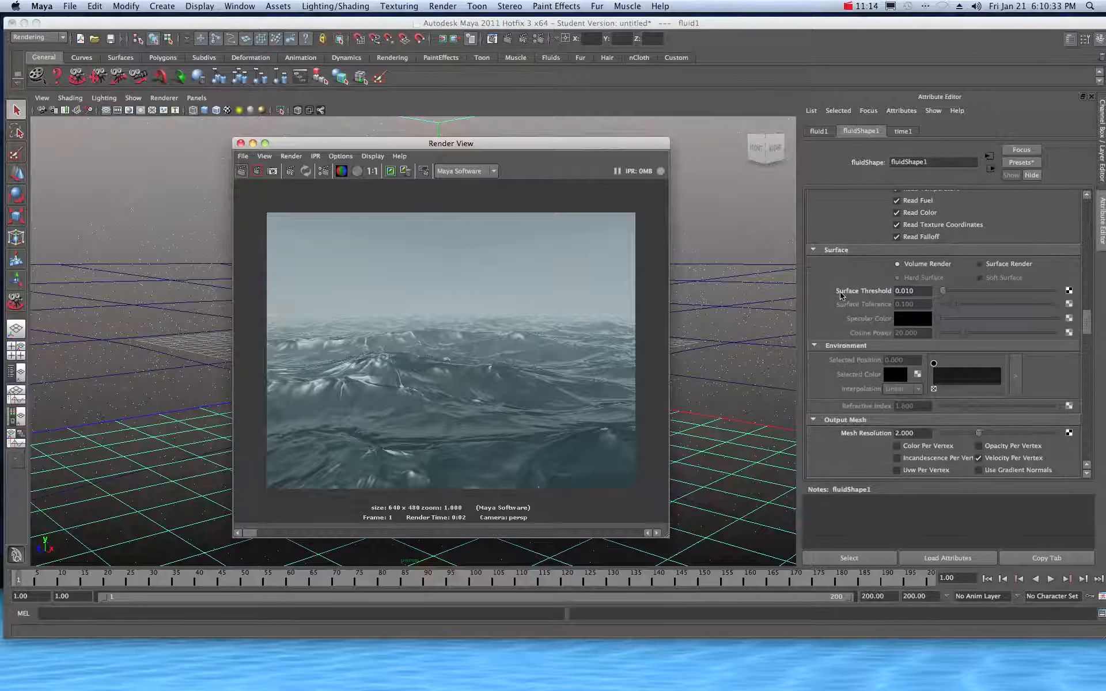
scroll(840, 296, "down", 7)
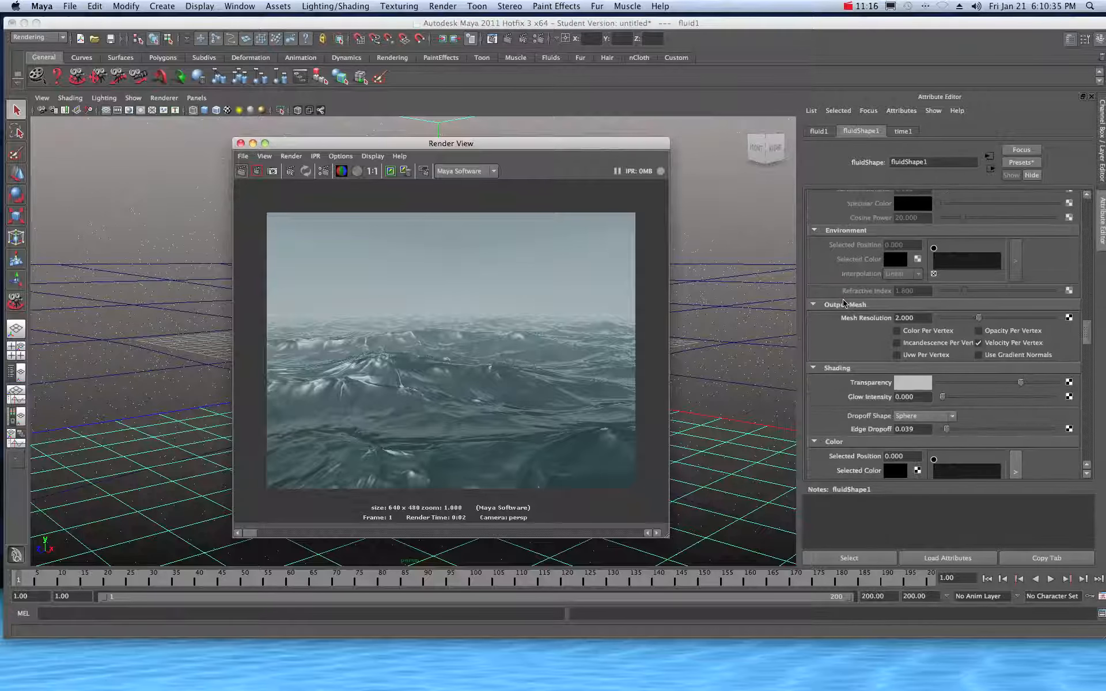
scroll(842, 303, "down", 7)
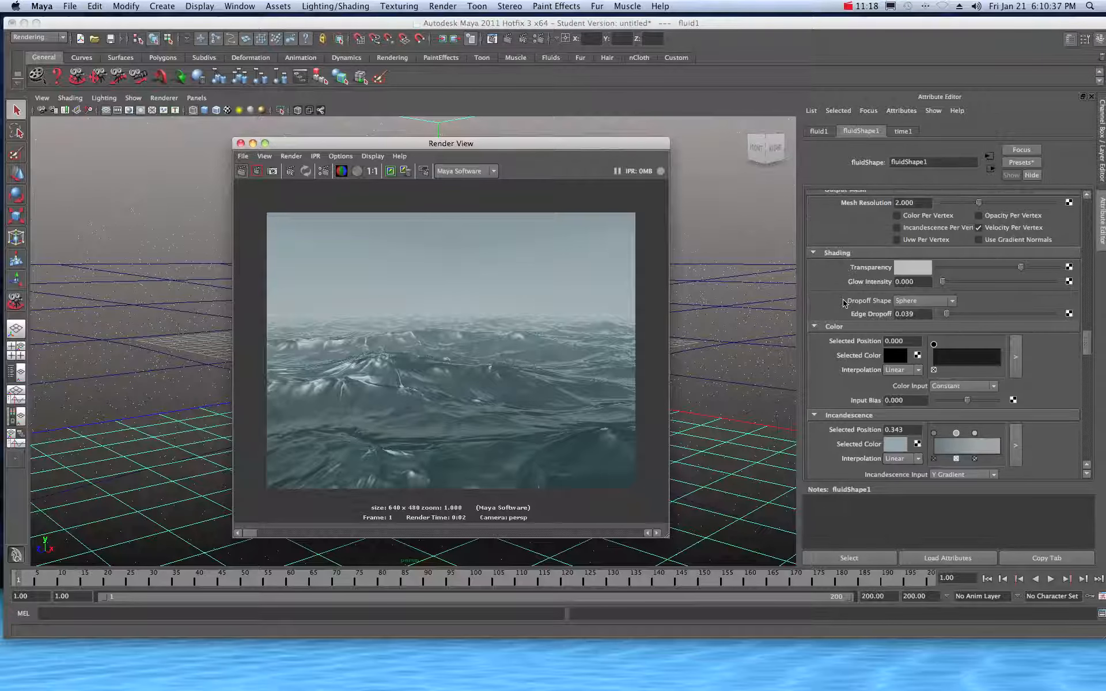
scroll(843, 304, "down", 6)
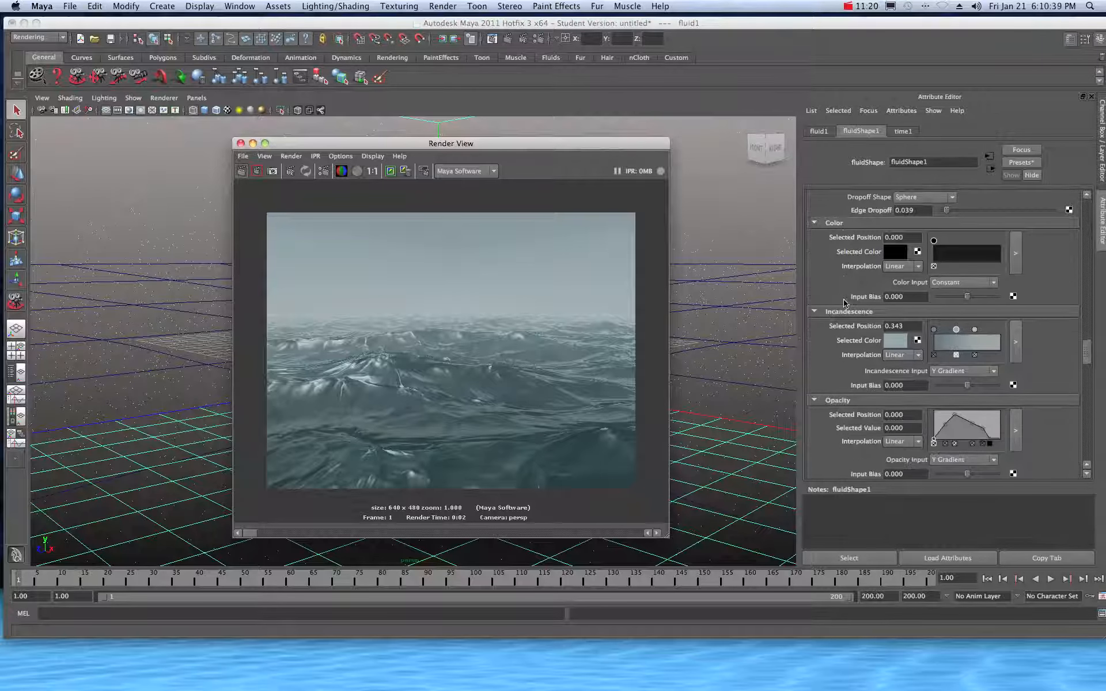
scroll(844, 303, "down", 1)
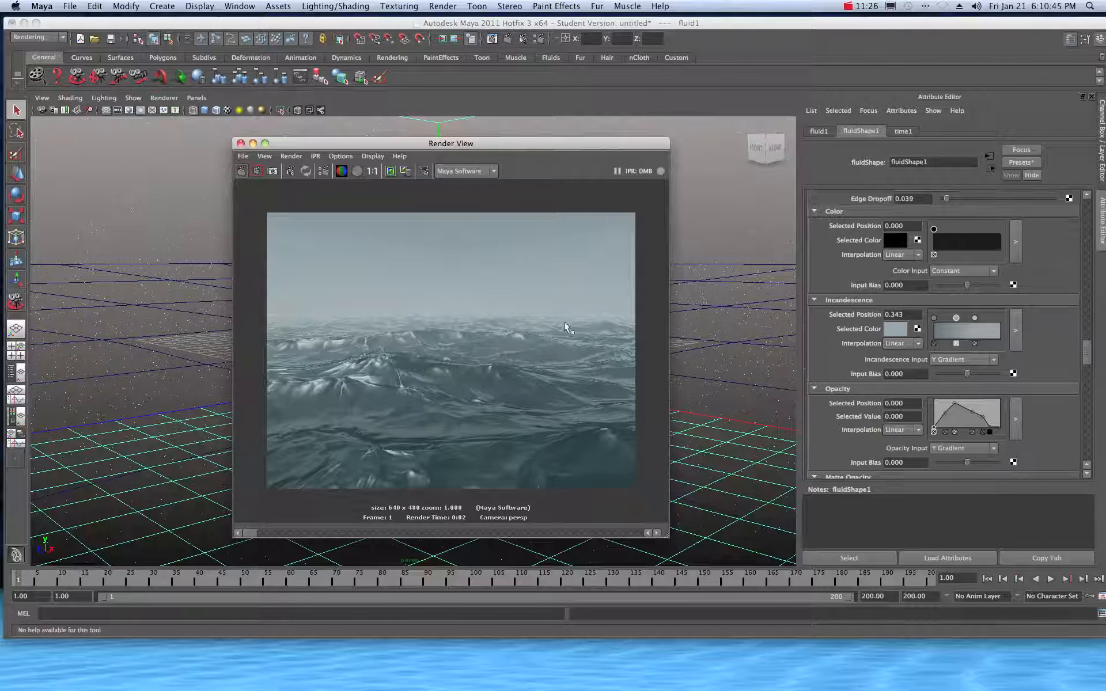
left_click(955, 407)
left_click_drag(958, 413, 957, 416)
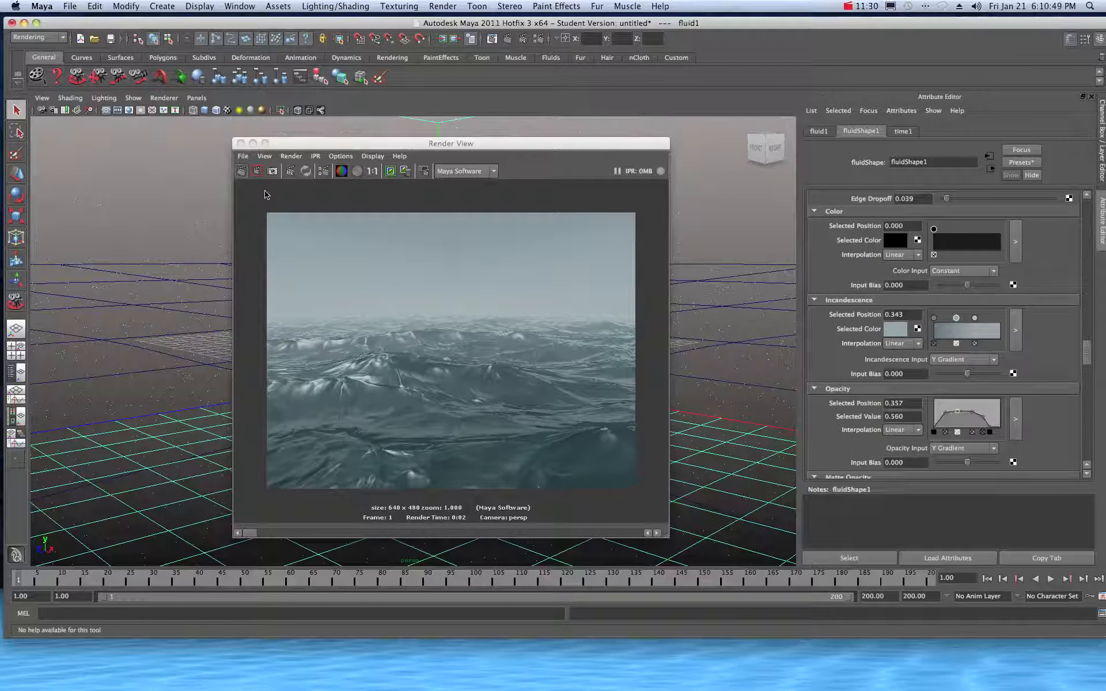
left_click(242, 171)
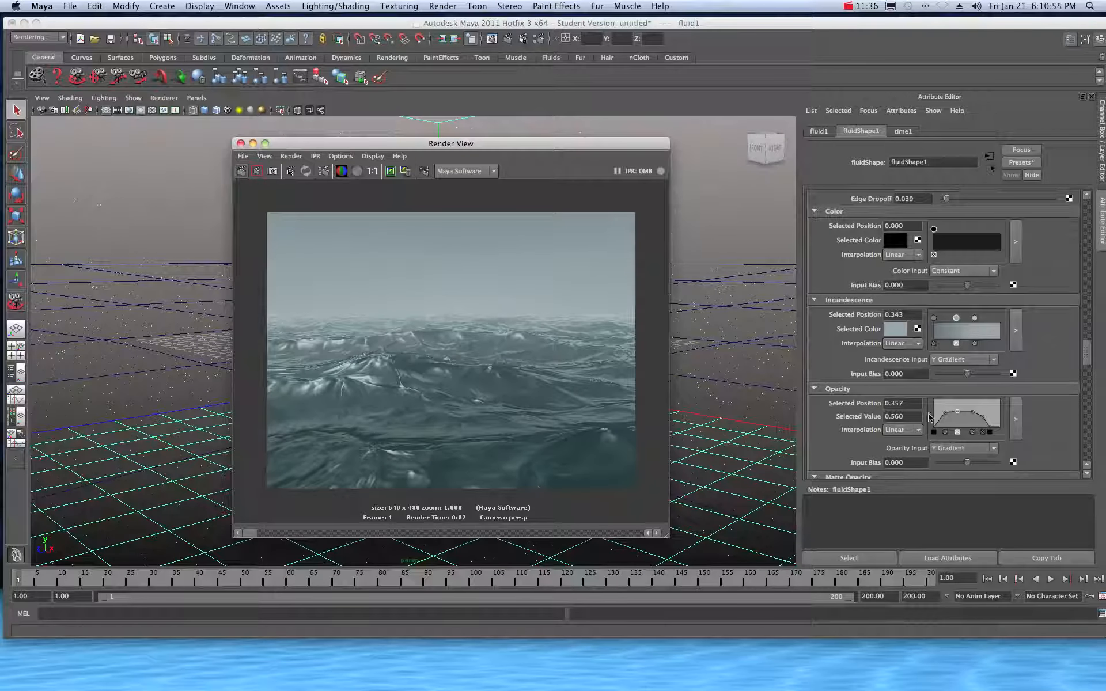
left_click_drag(959, 415, 957, 404)
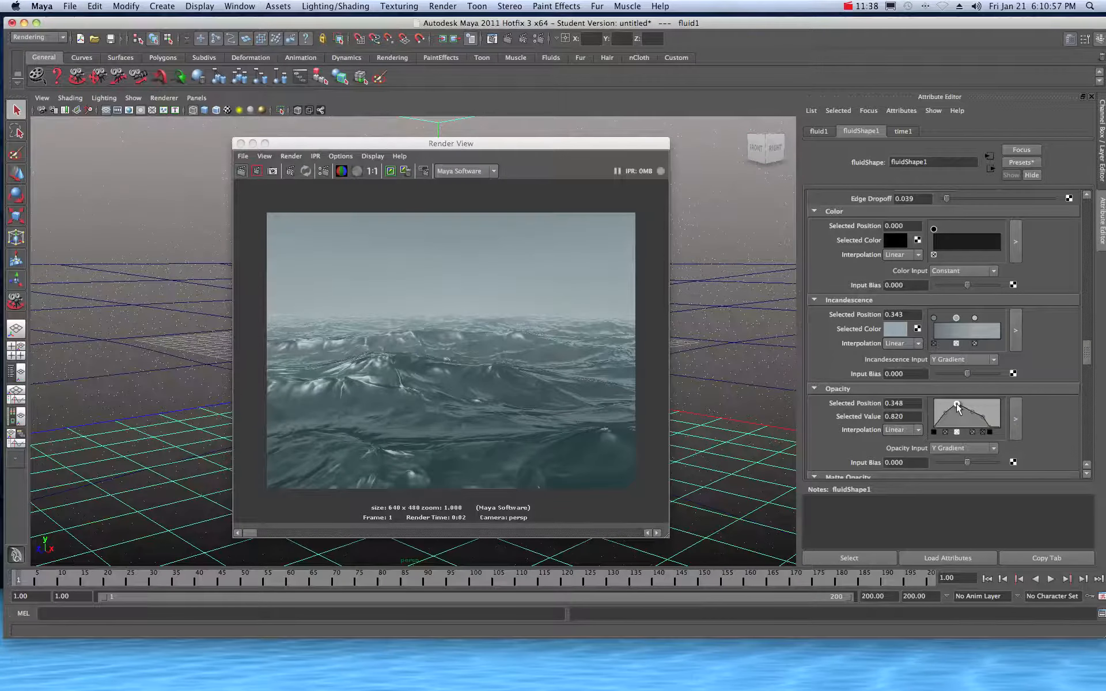
left_click(241, 171)
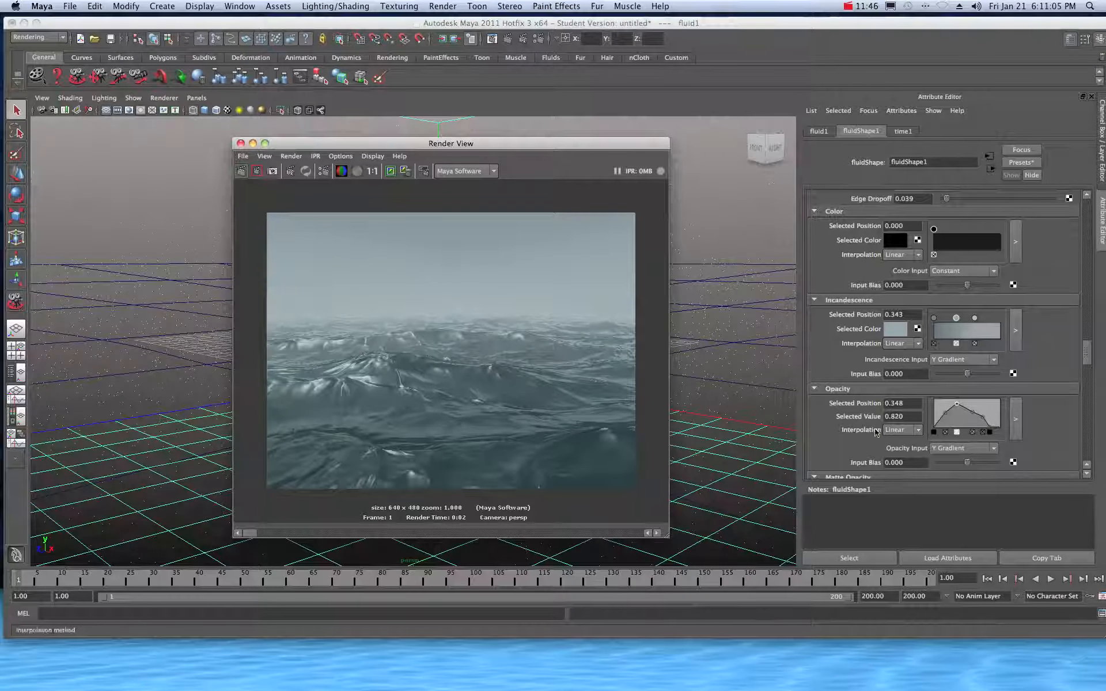
- Test-render the ocean with the fluid's Ambient Color under Lighting changed to a light orange (1.000, 0.749, 0.500)
scroll(864, 426, "down", 5)
scroll(841, 426, "down", 7)
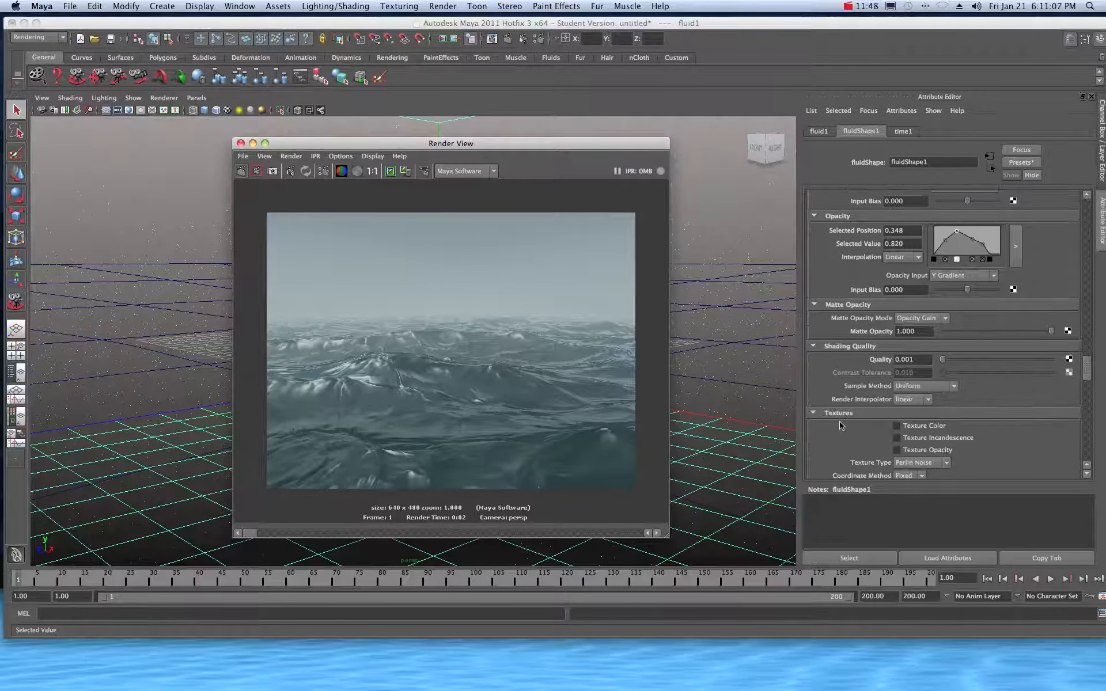
scroll(841, 426, "down", 7)
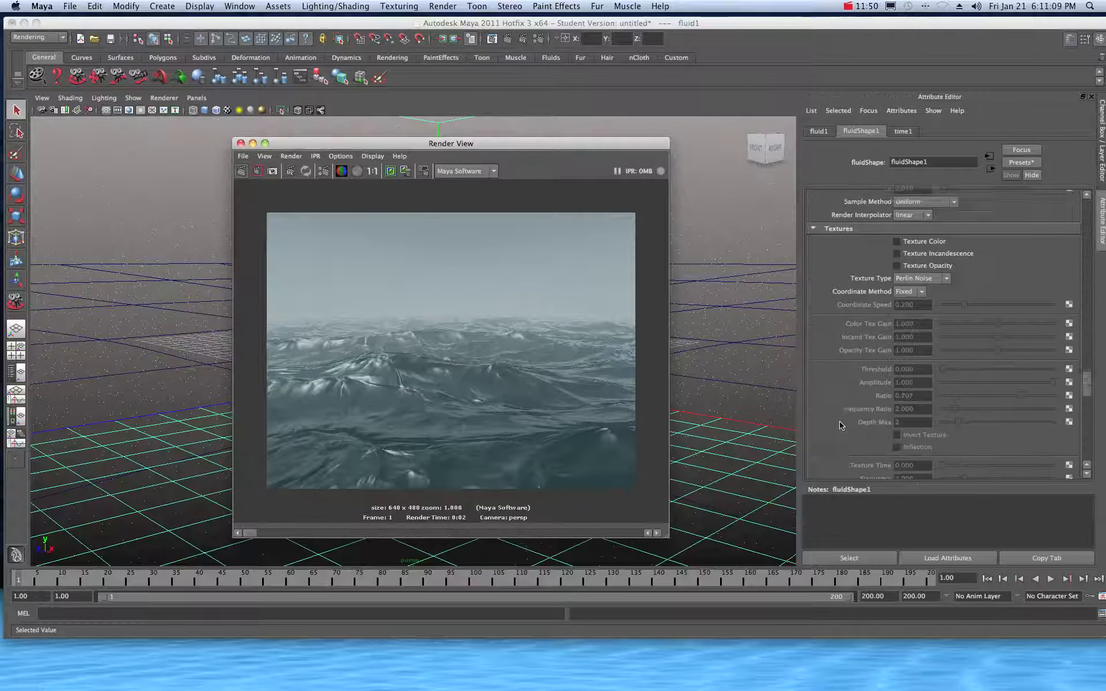
scroll(840, 426, "down", 6)
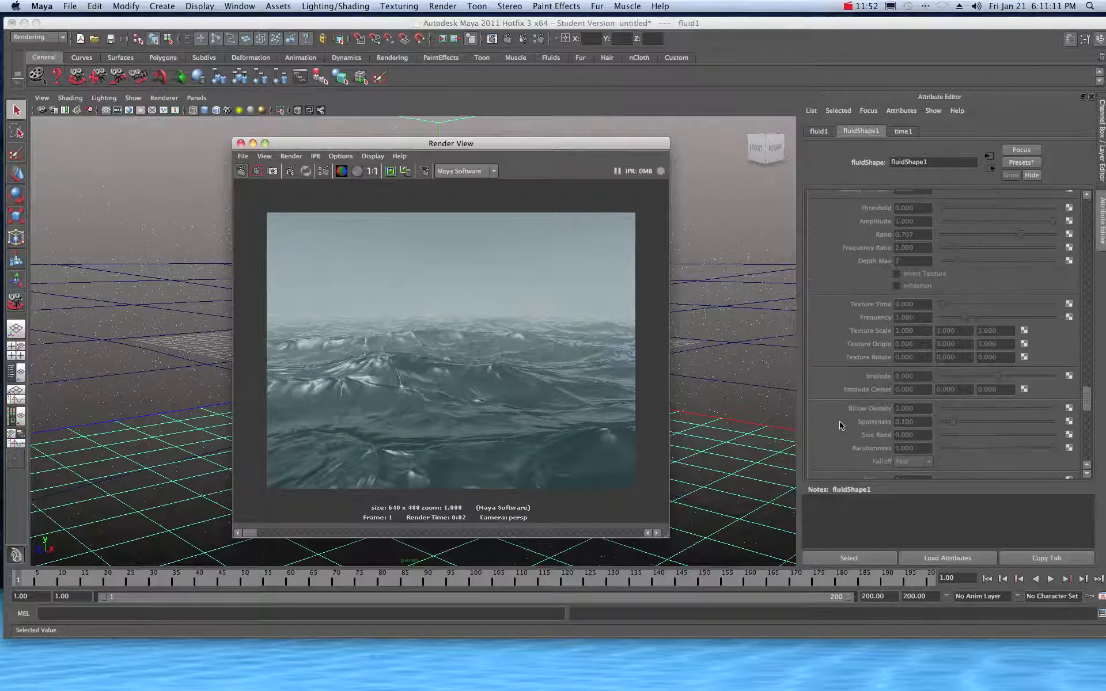
scroll(841, 426, "down", 4)
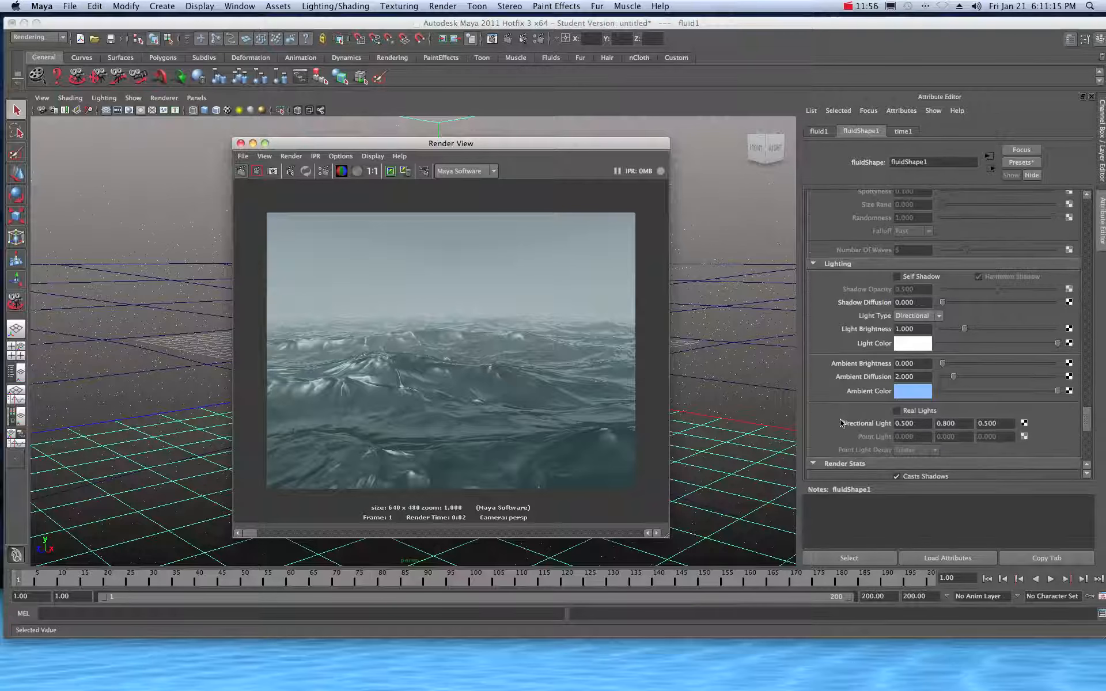
scroll(843, 406, "down", 2)
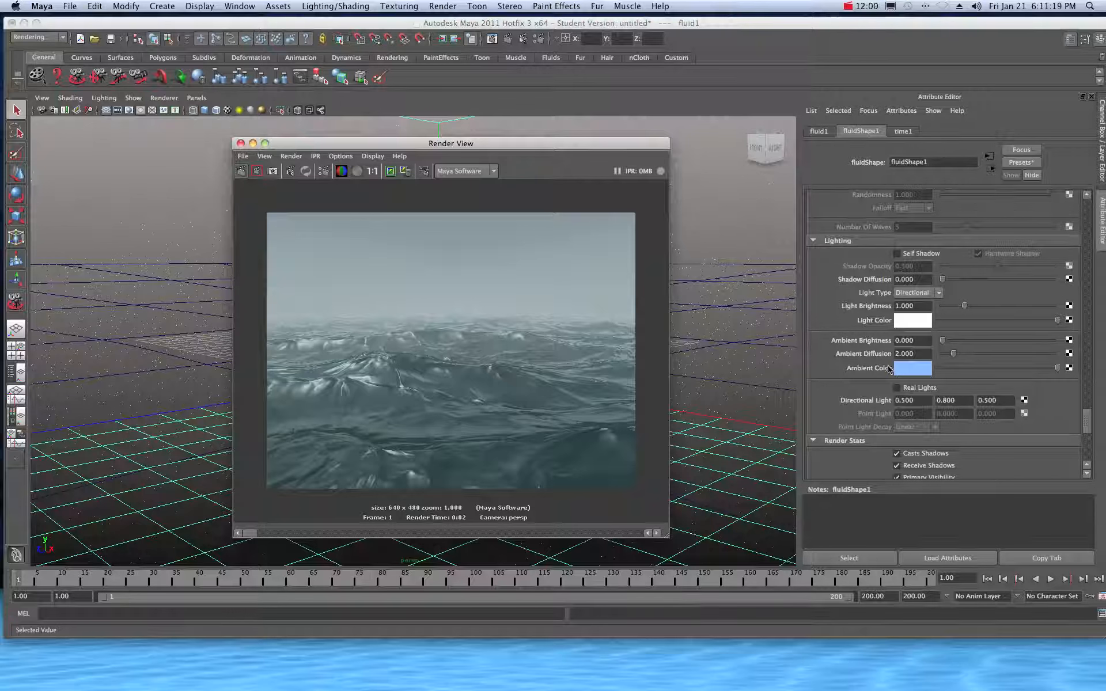
left_click(912, 370)
left_click(912, 369)
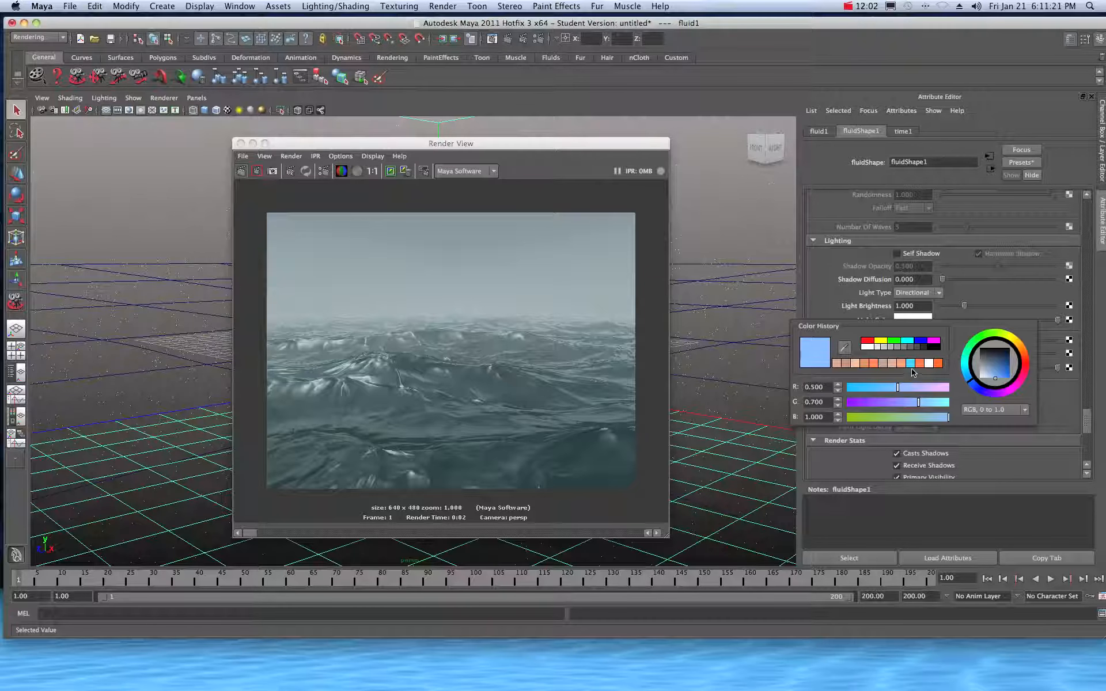
left_click(1021, 349)
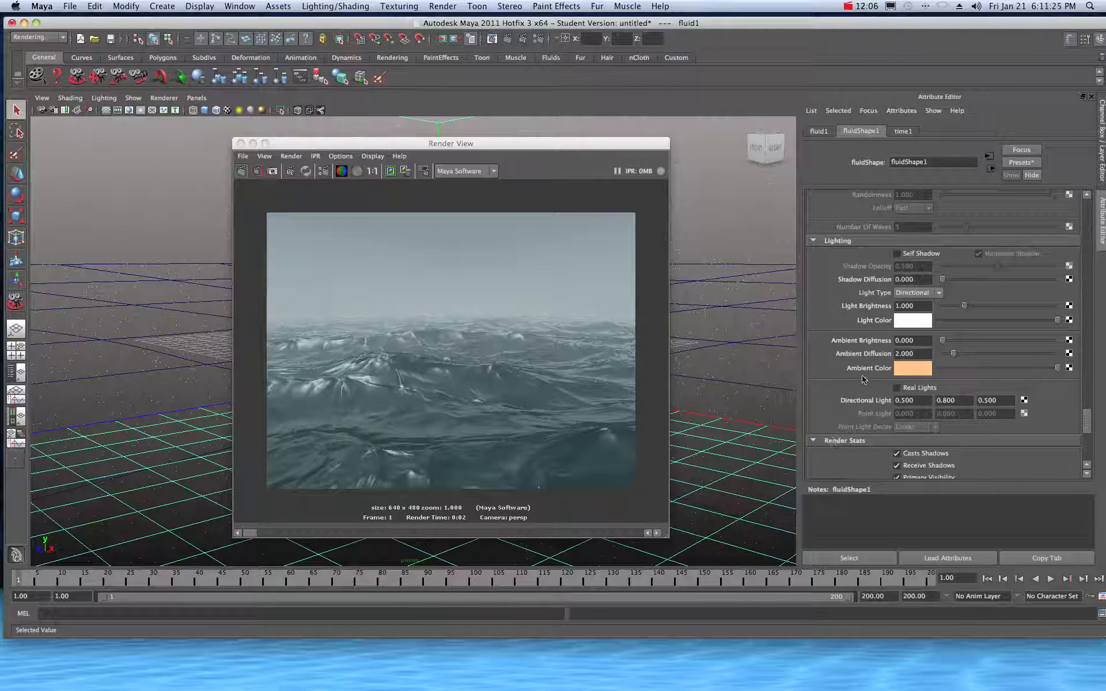
left_click(242, 172)
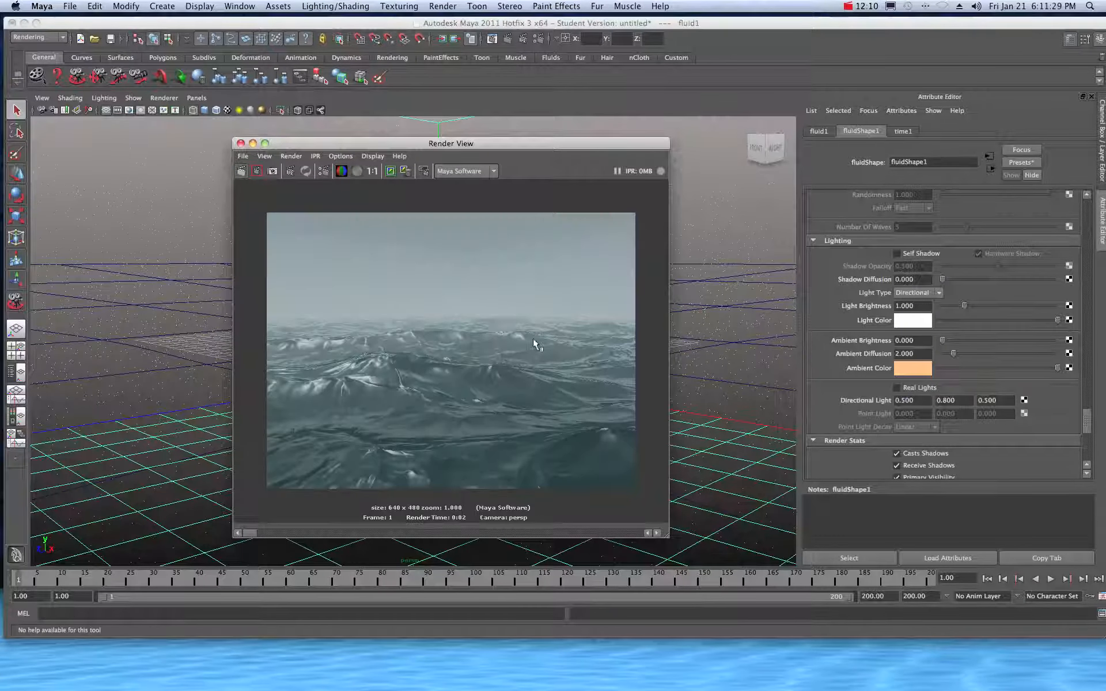
- Change the fluid's Ambient Color to a saturated sky blue and re-render the ocean
left_click(909, 368)
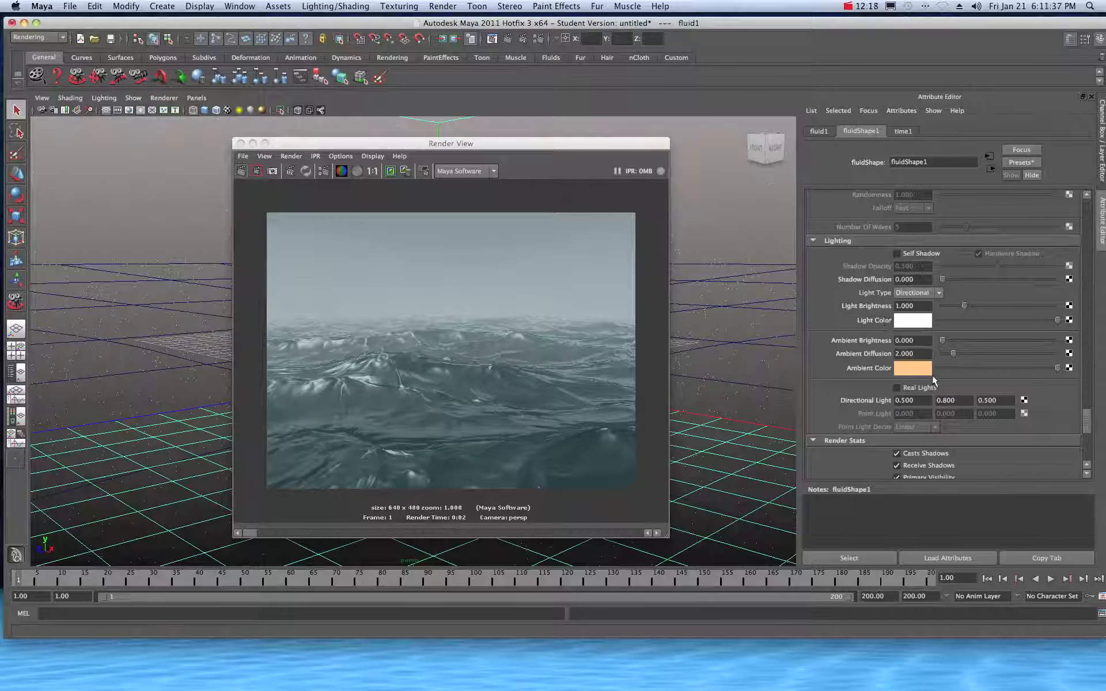
left_click(912, 369)
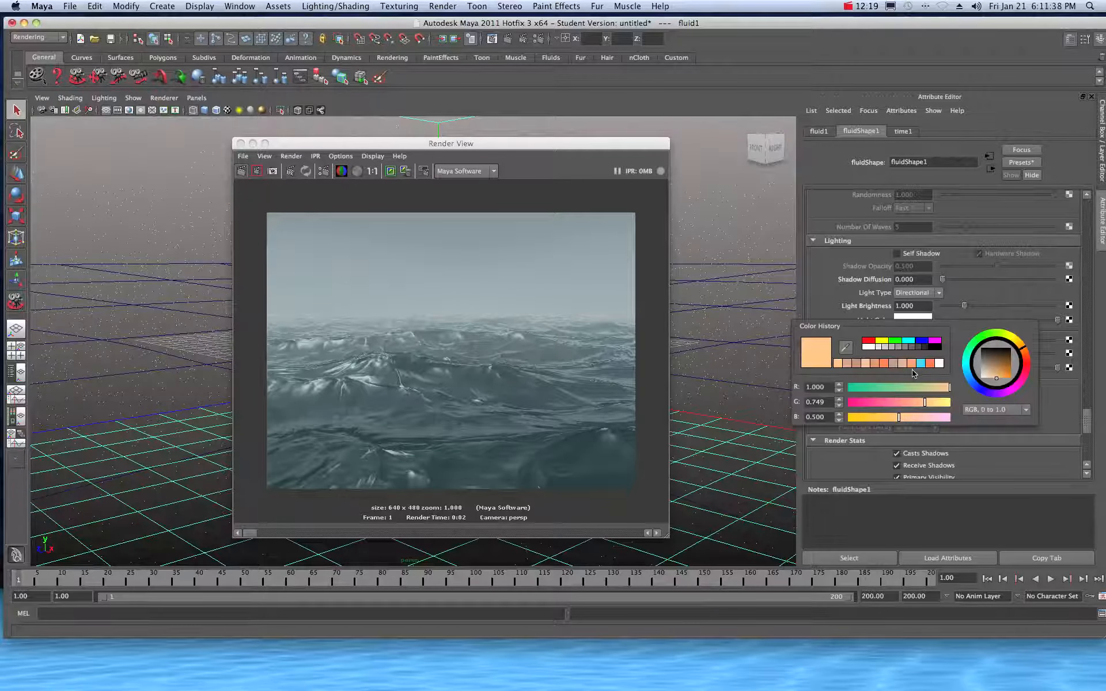
left_click(970, 378)
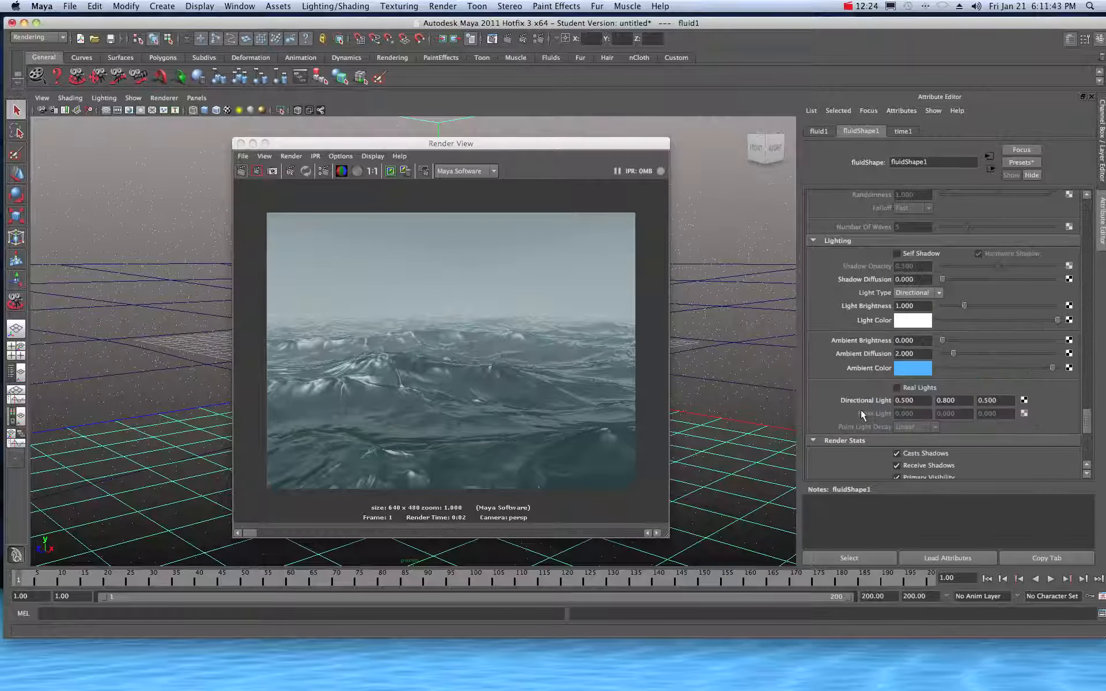
left_click(241, 170)
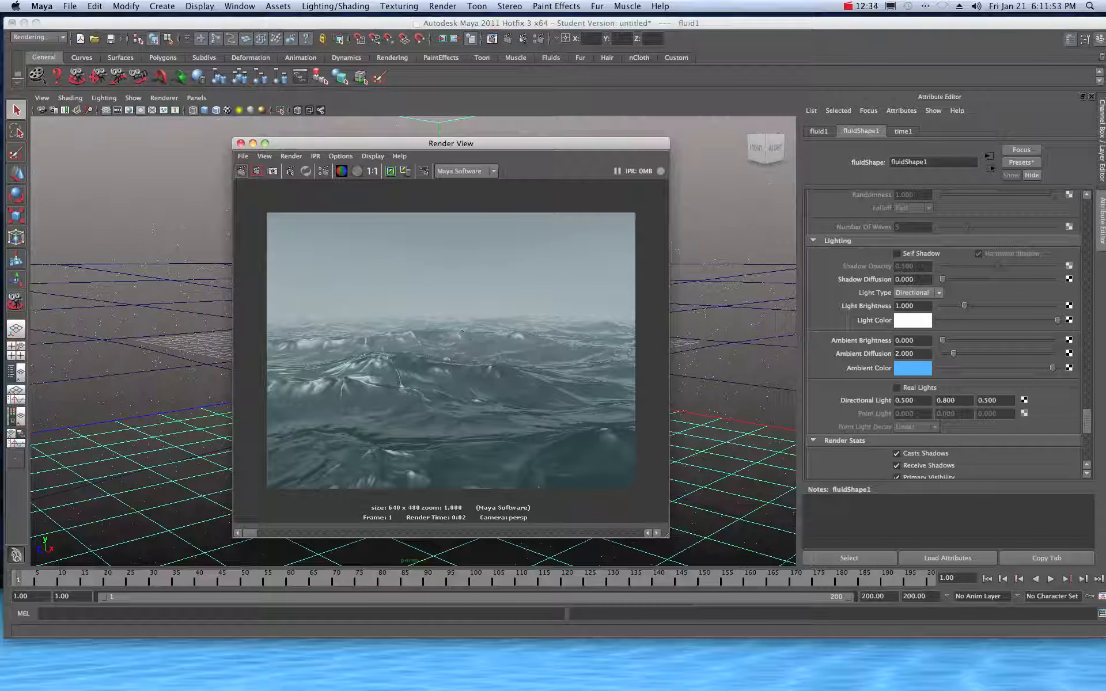
- Select the scene's directional light among the Hypershade's lights and clear the Hypershade and Render View off the viewport
left_click_drag(1105, 109, 259, 123)
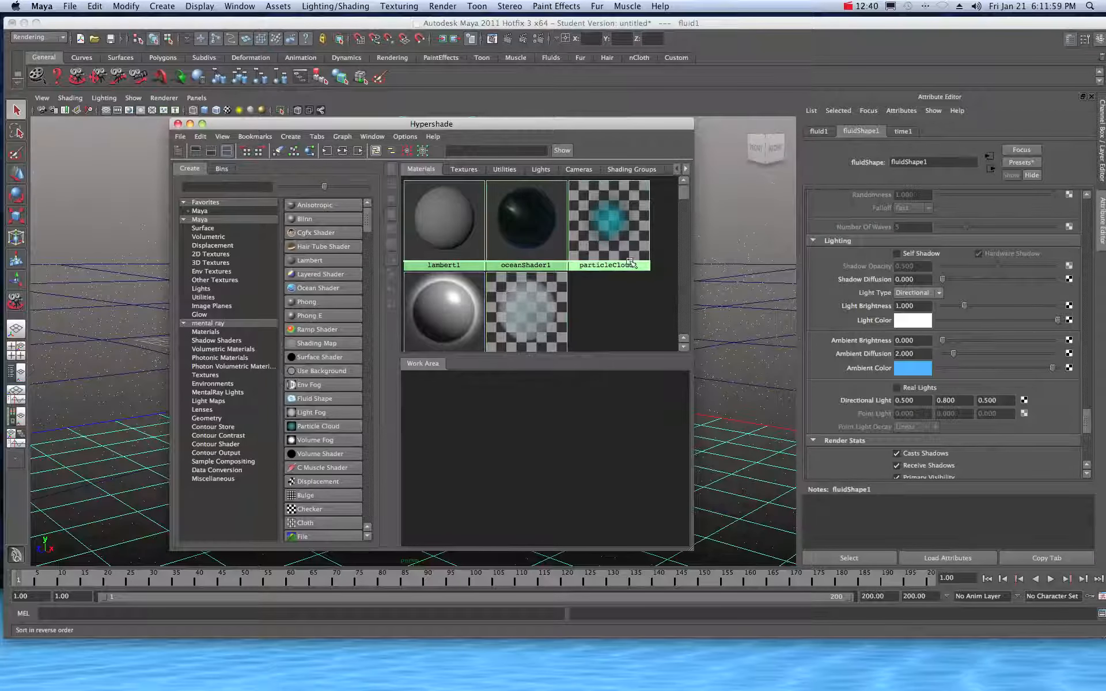
scroll(599, 313, "down", 1)
scroll(601, 310, "up", 1)
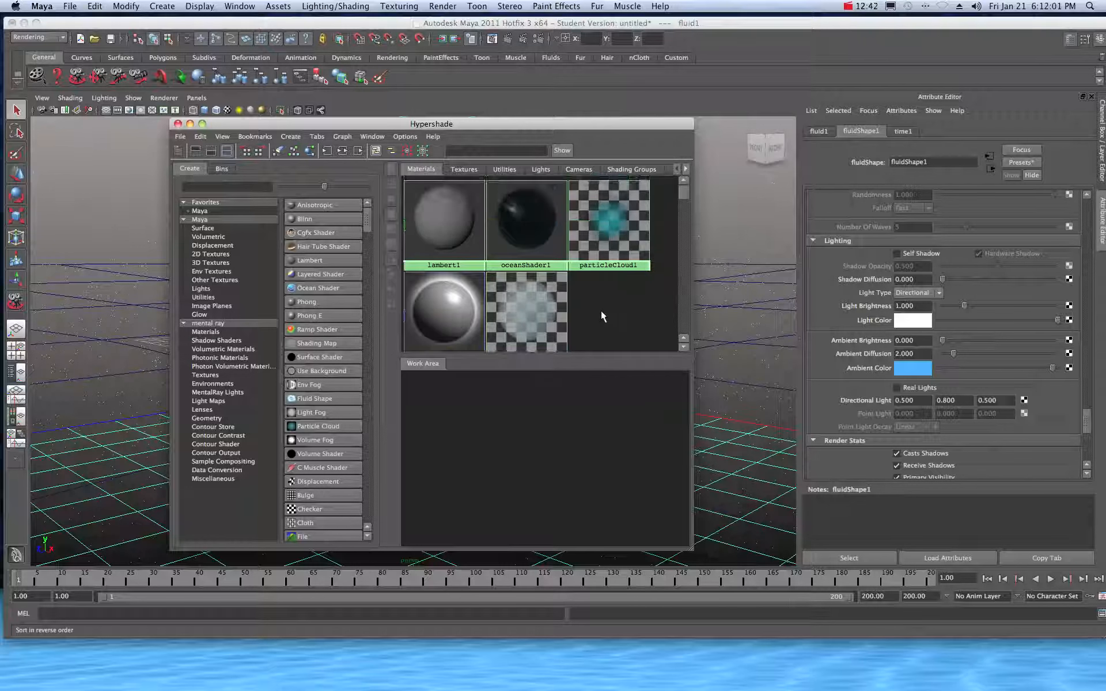
scroll(600, 309, "down", 1)
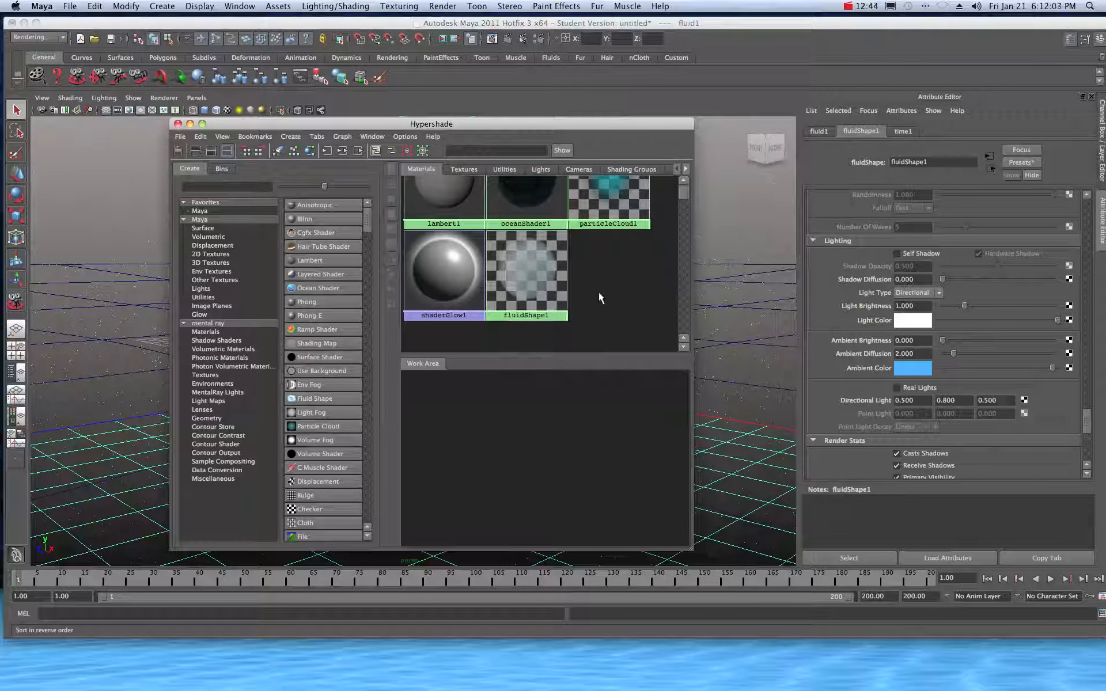
left_click(538, 168)
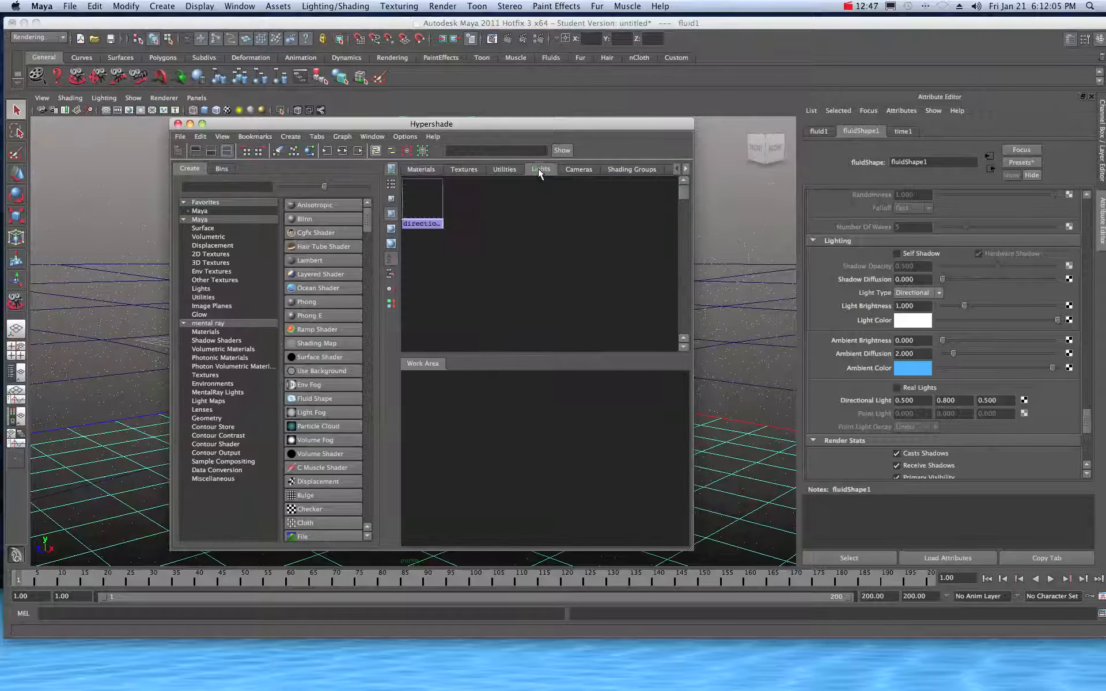
left_click(433, 203)
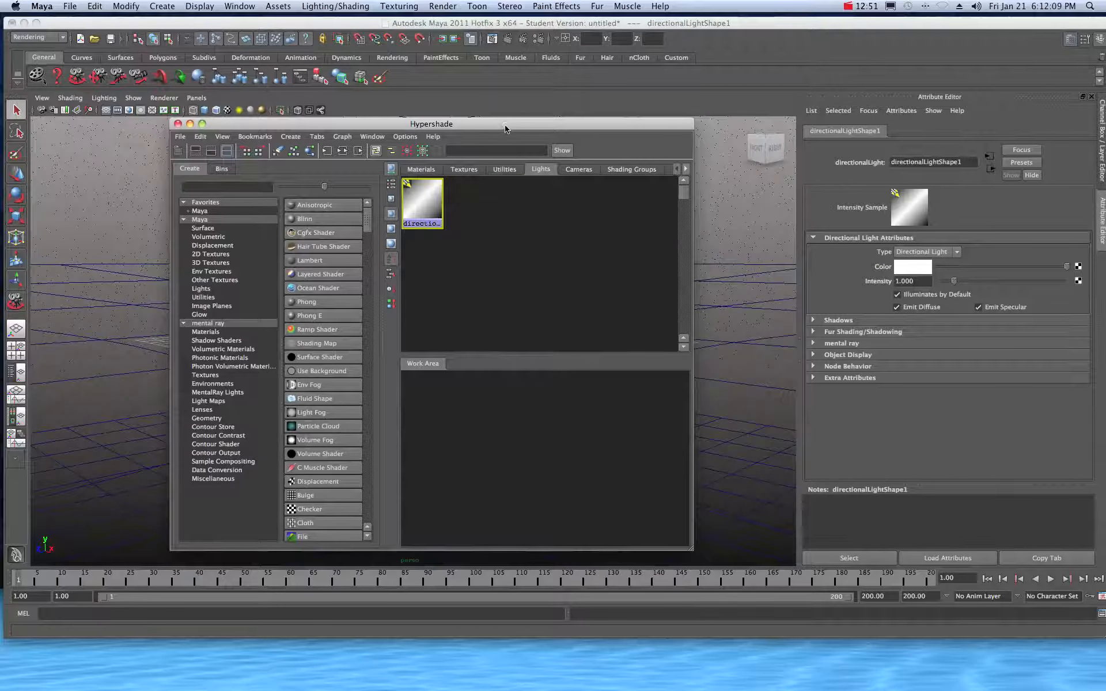
left_click_drag(506, 126, 1105, 127)
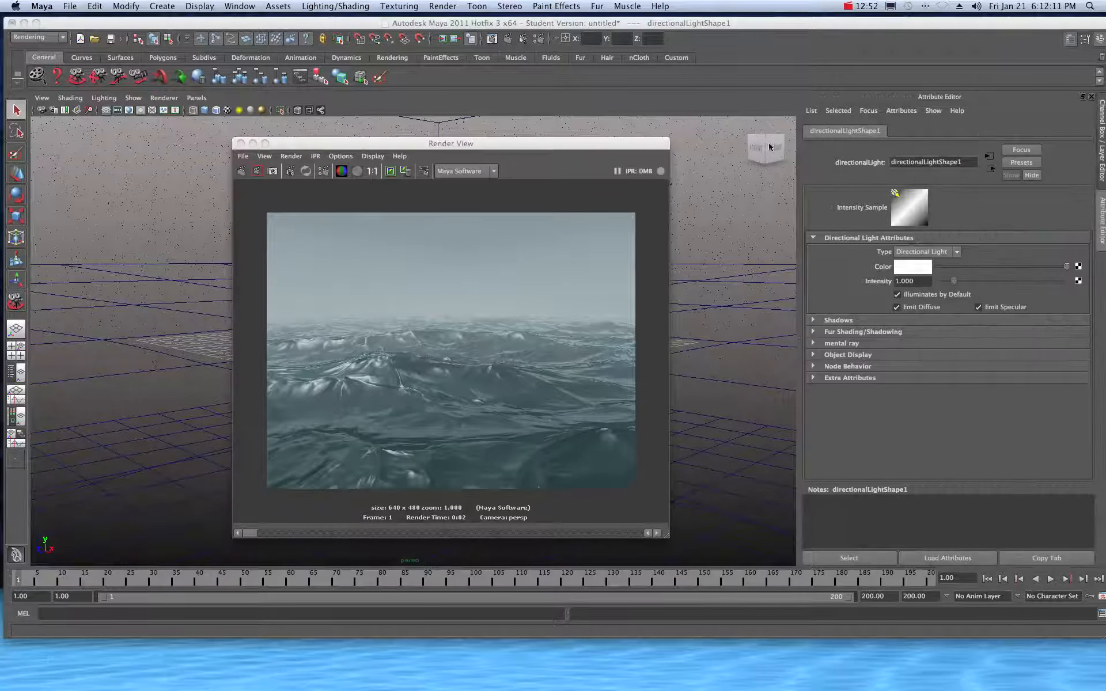
left_click_drag(630, 143, 1105, 144)
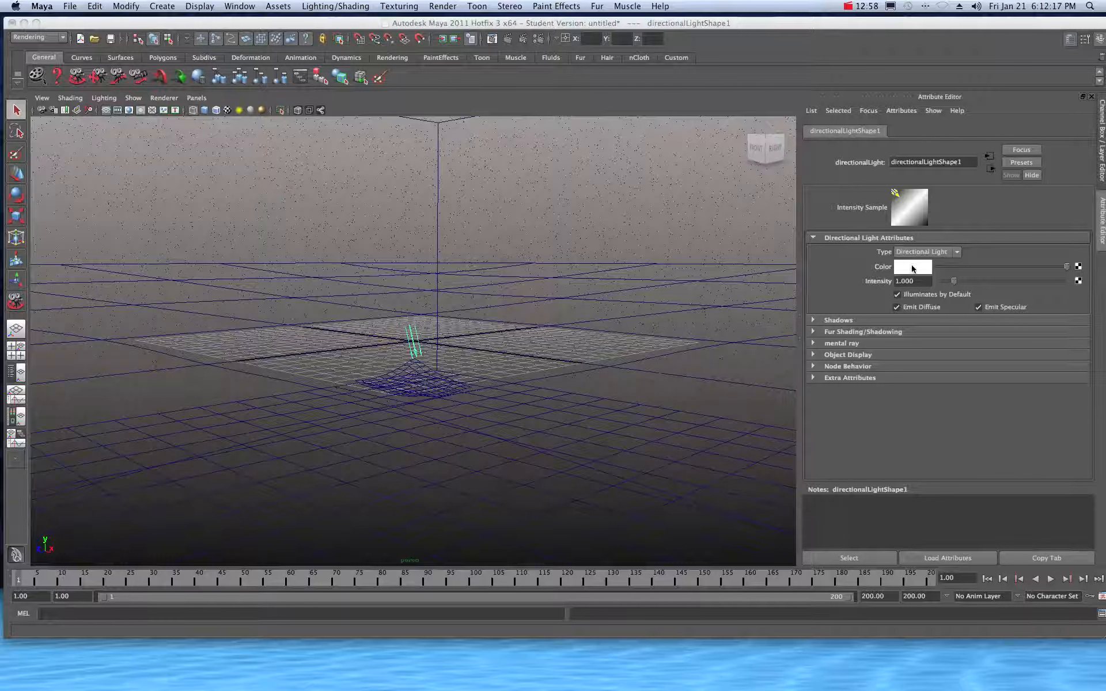
- Set the directional light's color to red and re-render the ocean in the Render View
left_click(897, 273)
left_click(910, 270)
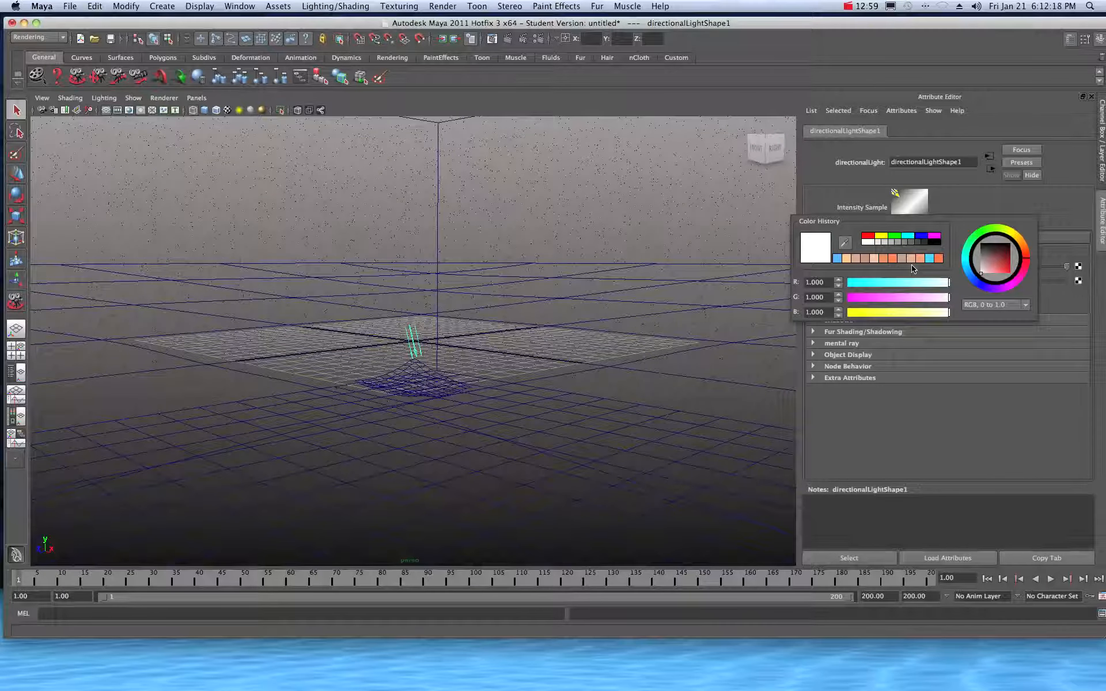
left_click(1005, 276)
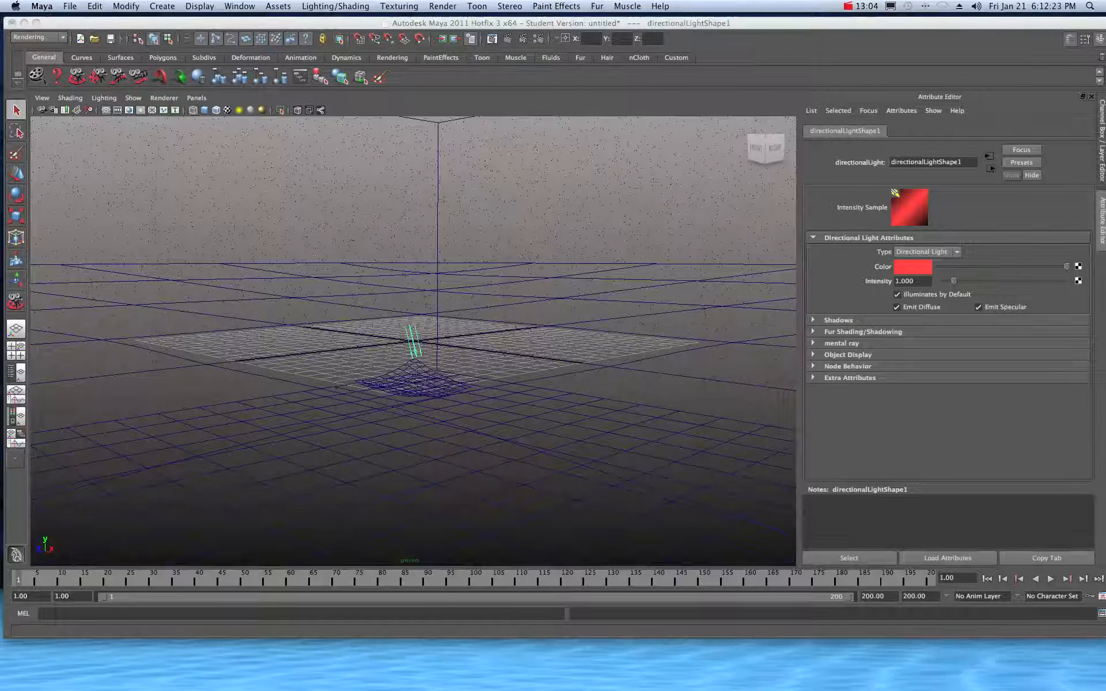
left_click_drag(1105, 146, 324, 146)
left_click(273, 172)
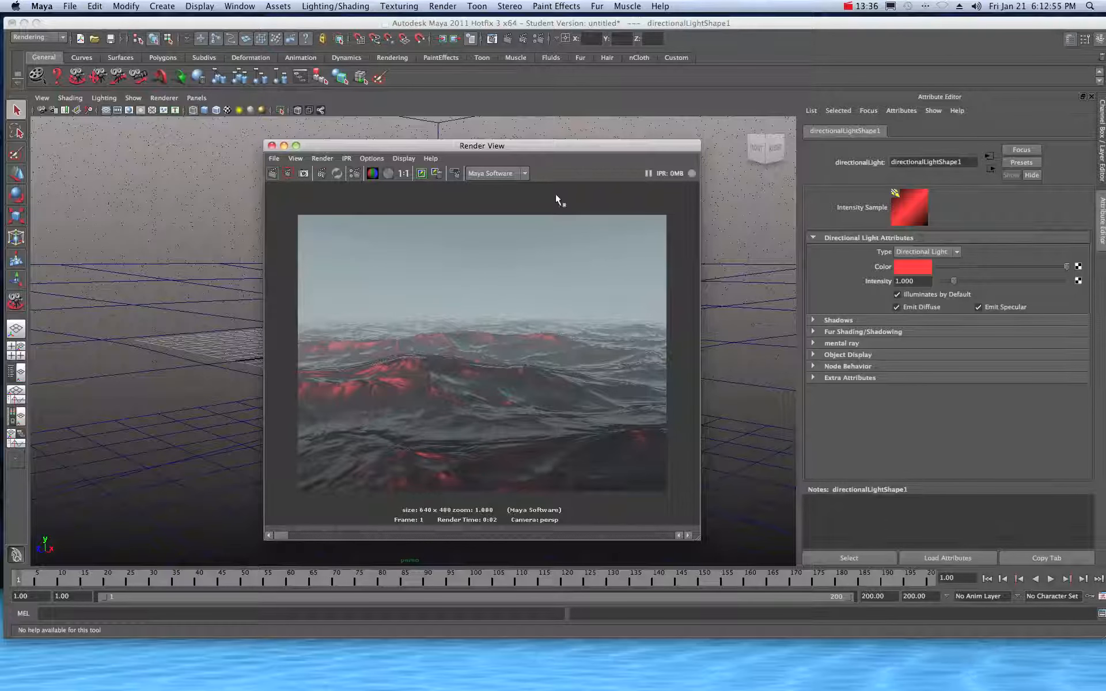
- Reselect the fluid container with the Render View out of the way and examine its lighting, texture, surface, incandescence and opacity attributes
left_click_drag(556, 150, 1105, 148)
left_click(413, 179)
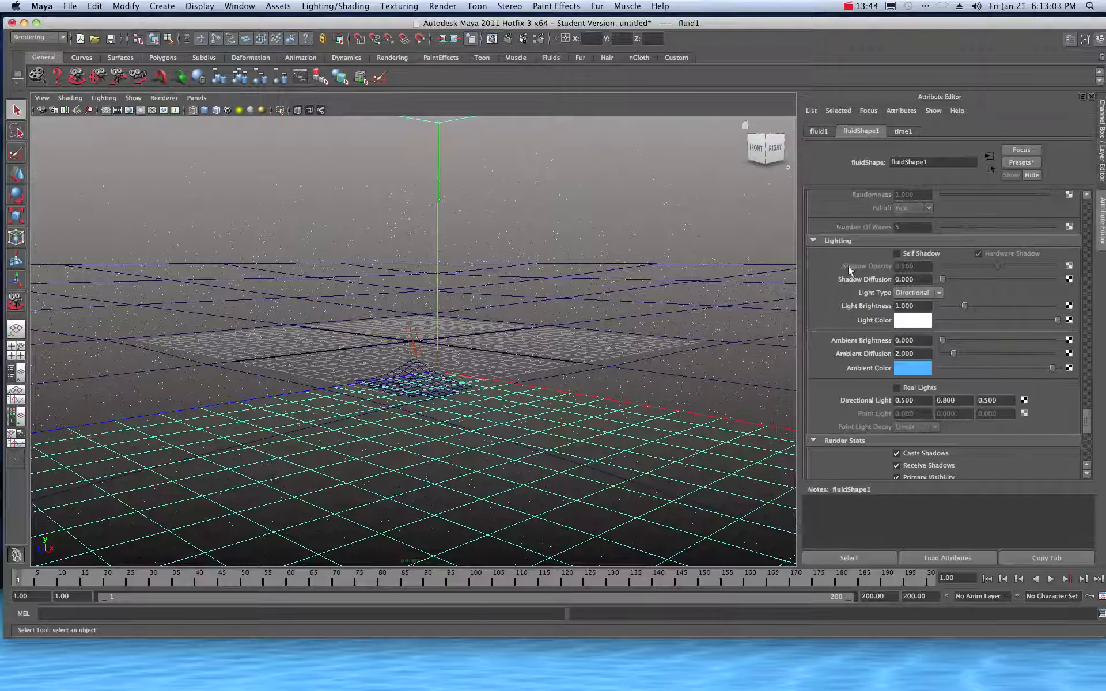
scroll(841, 338, "down", 3)
scroll(843, 344, "up", 5)
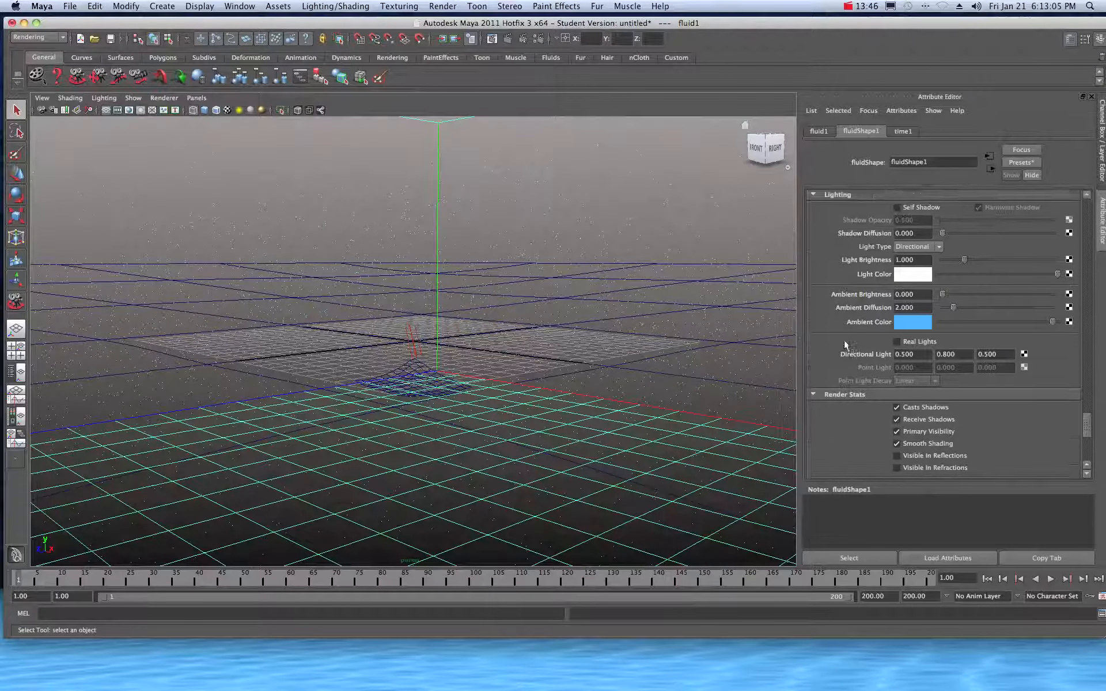
scroll(846, 339, "up", 7)
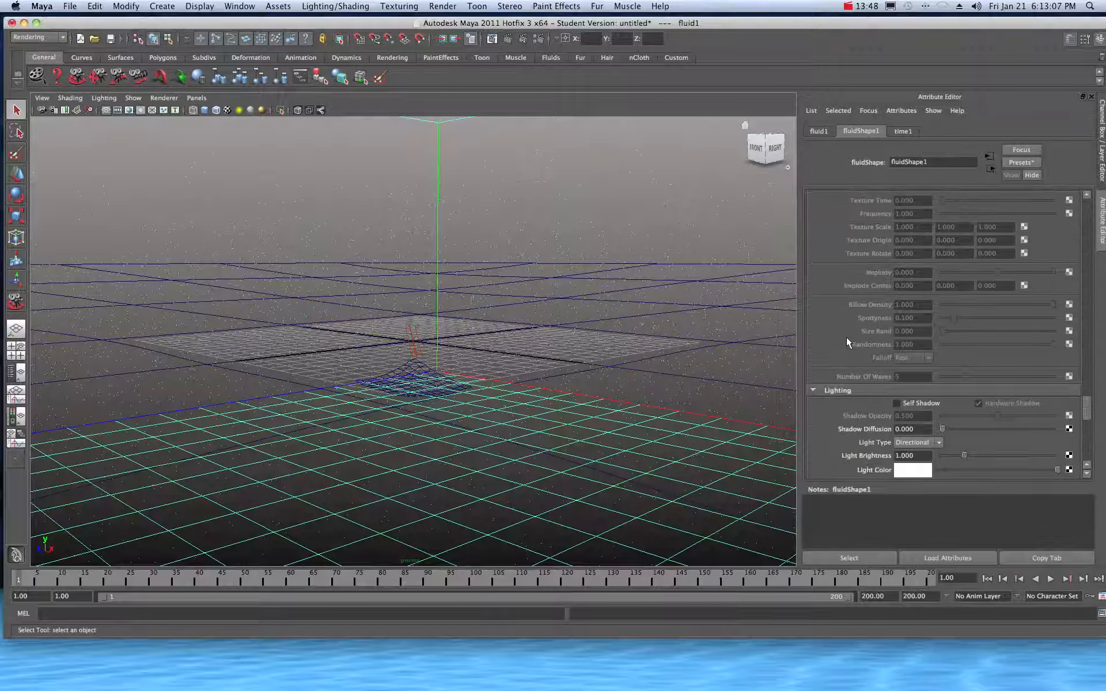
scroll(846, 337, "up", 7)
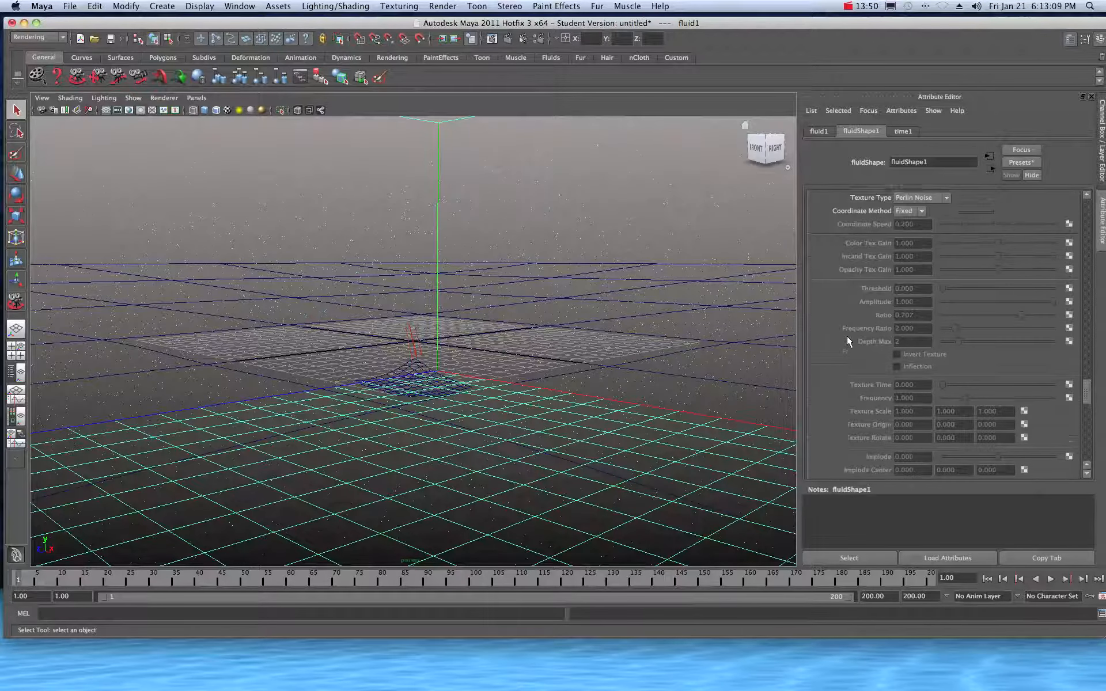
scroll(847, 340, "up", 8)
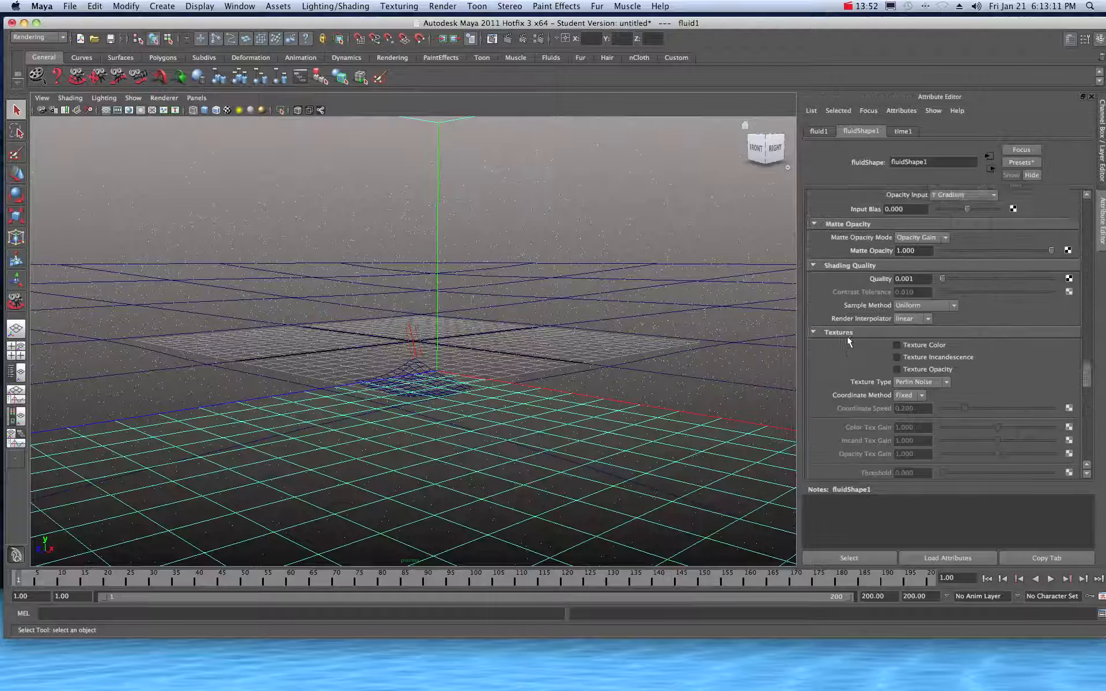
scroll(848, 339, "up", 8)
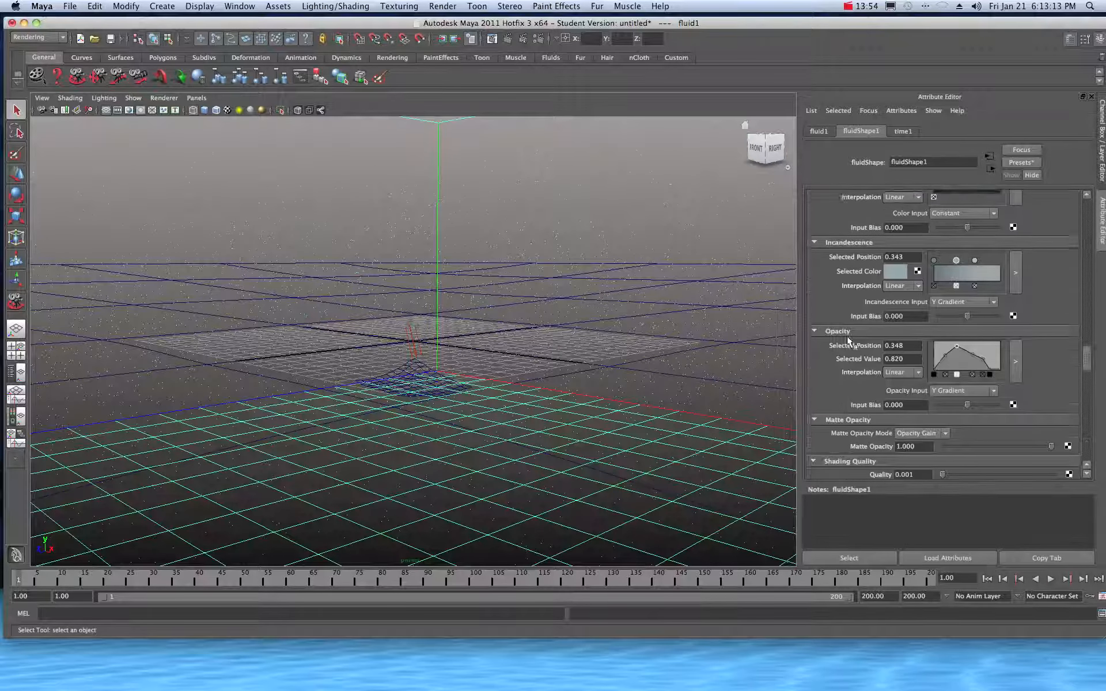
scroll(846, 339, "up", 7)
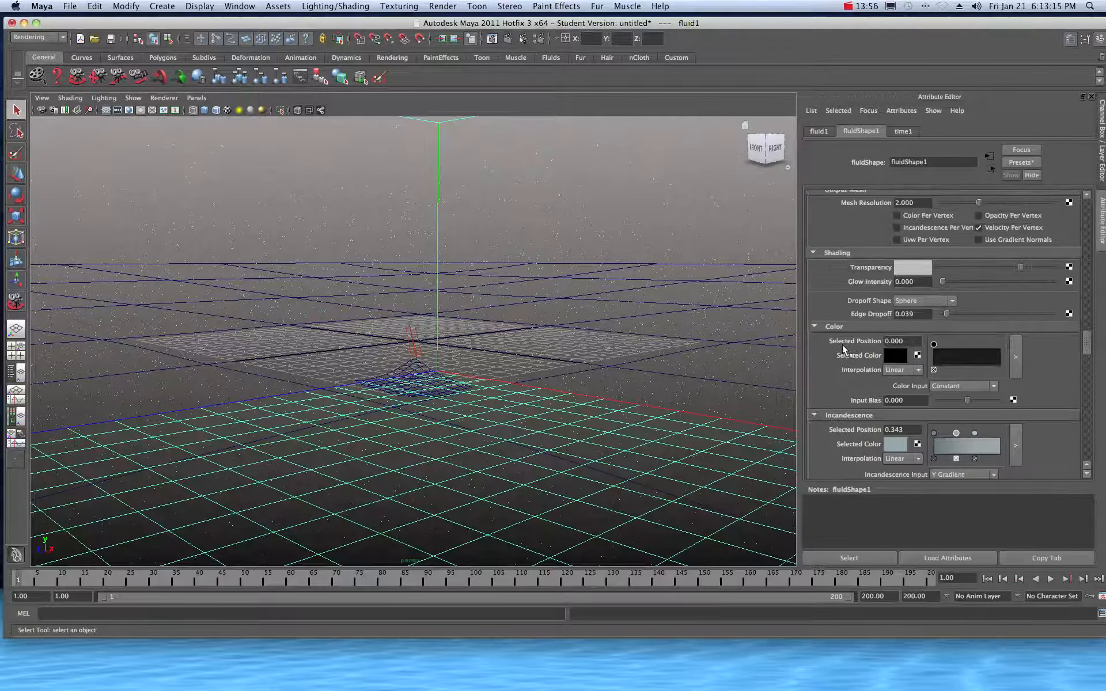
scroll(824, 392, "up", 4)
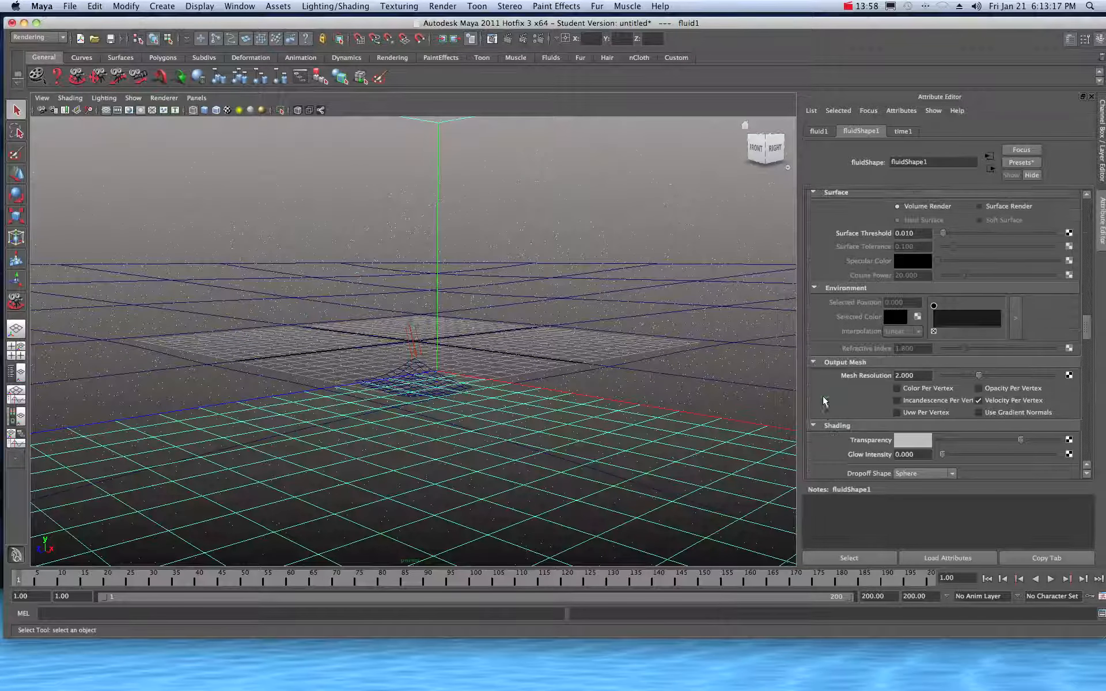
scroll(825, 393, "down", 6)
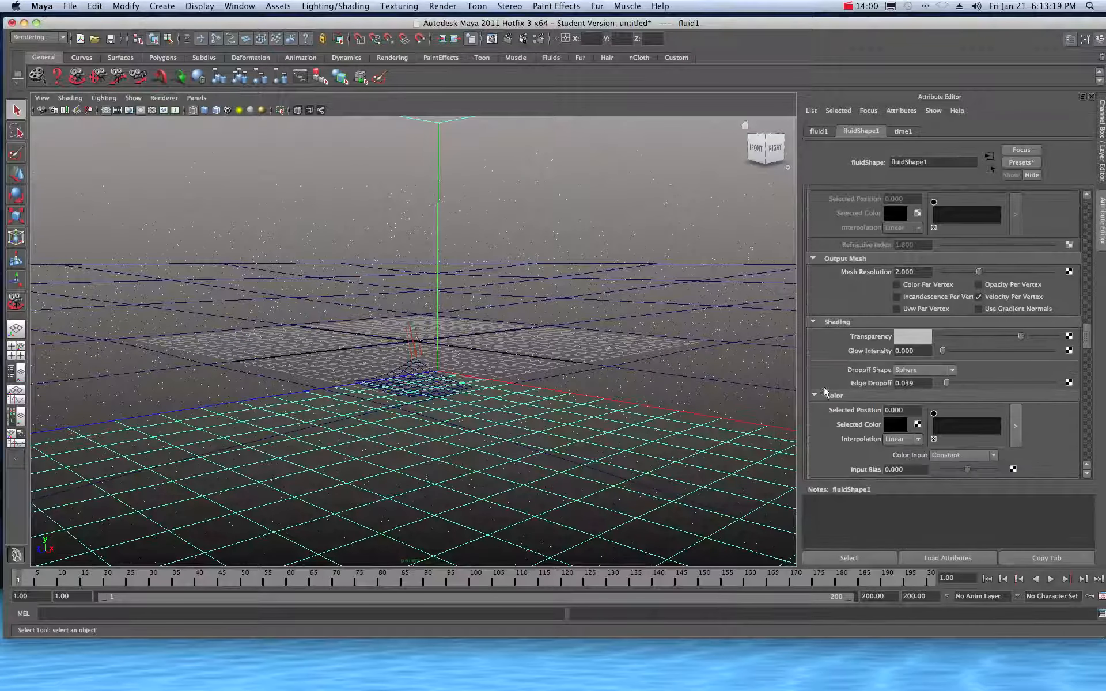
scroll(824, 390, "down", 5)
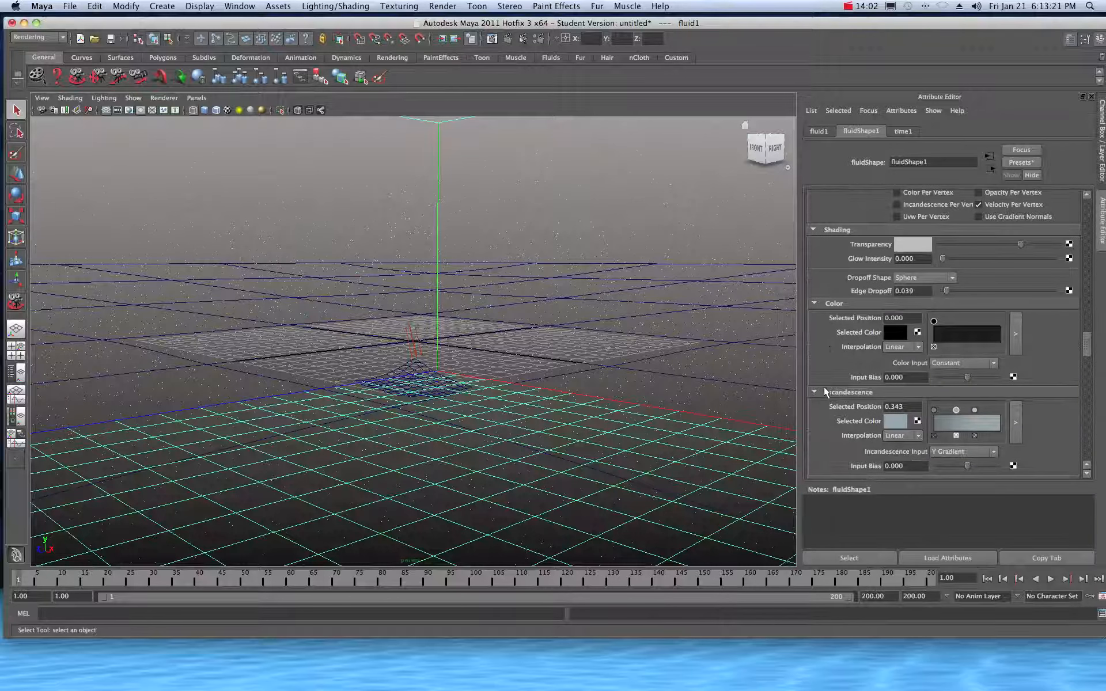
scroll(826, 379, "down", 1)
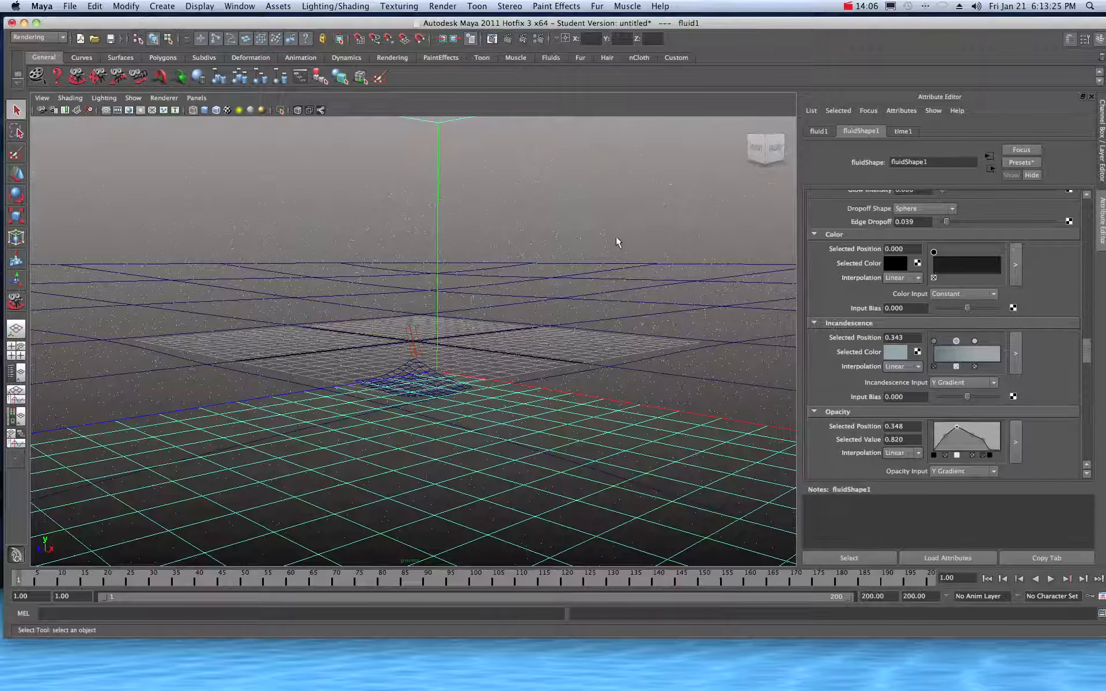
- Set the first marker of the fluid's Incandescence gradient to red, with the Render View moved out of the way
left_click(491, 39)
left_click_drag(797, 183, 1105, 130)
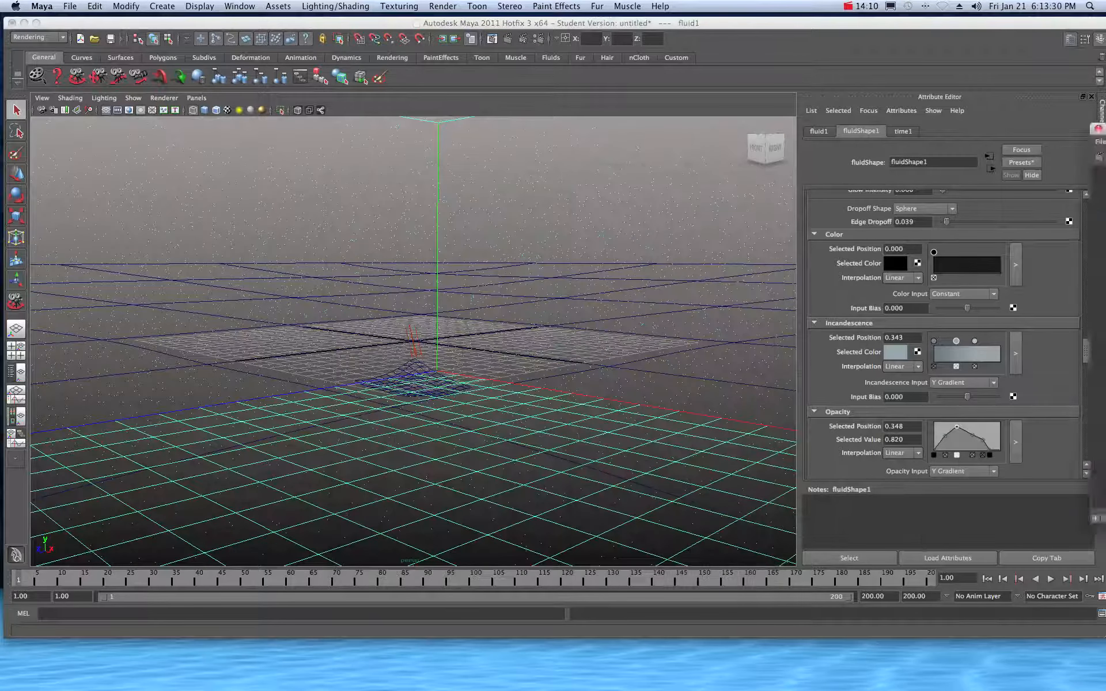
left_click(933, 341)
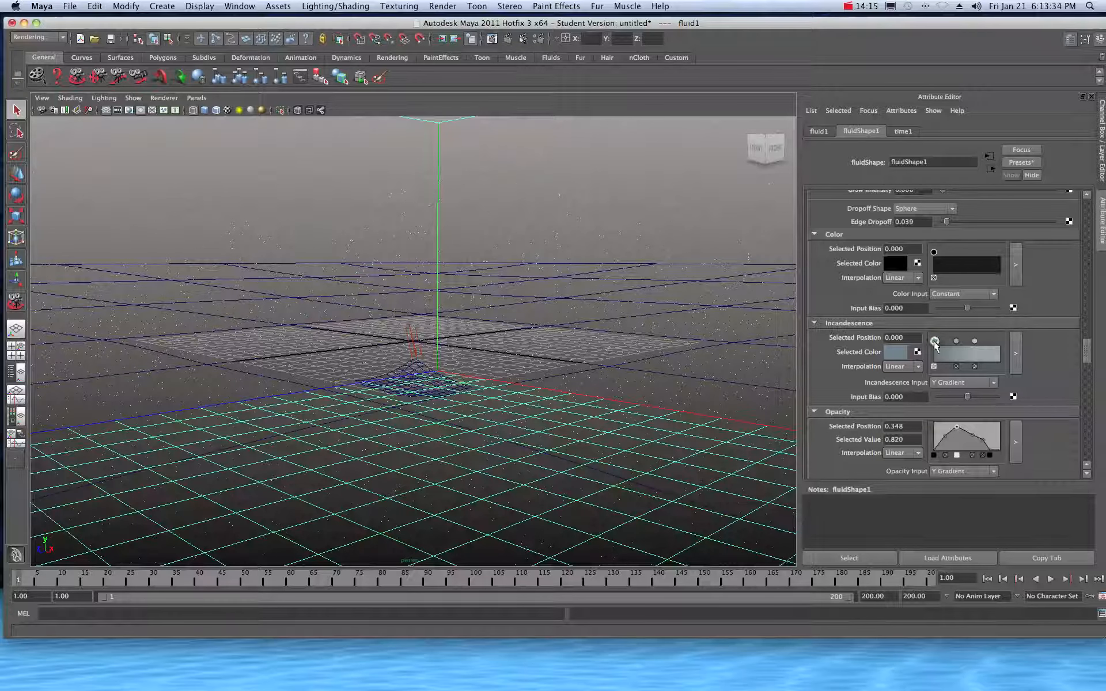
left_click(899, 352)
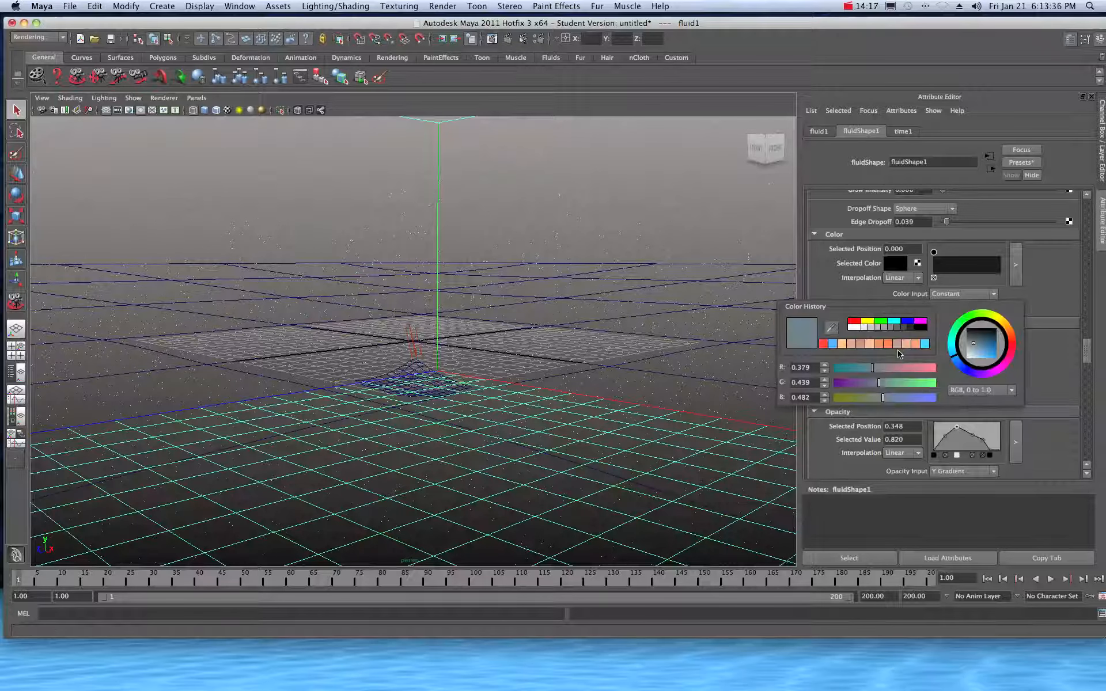
left_click(854, 321)
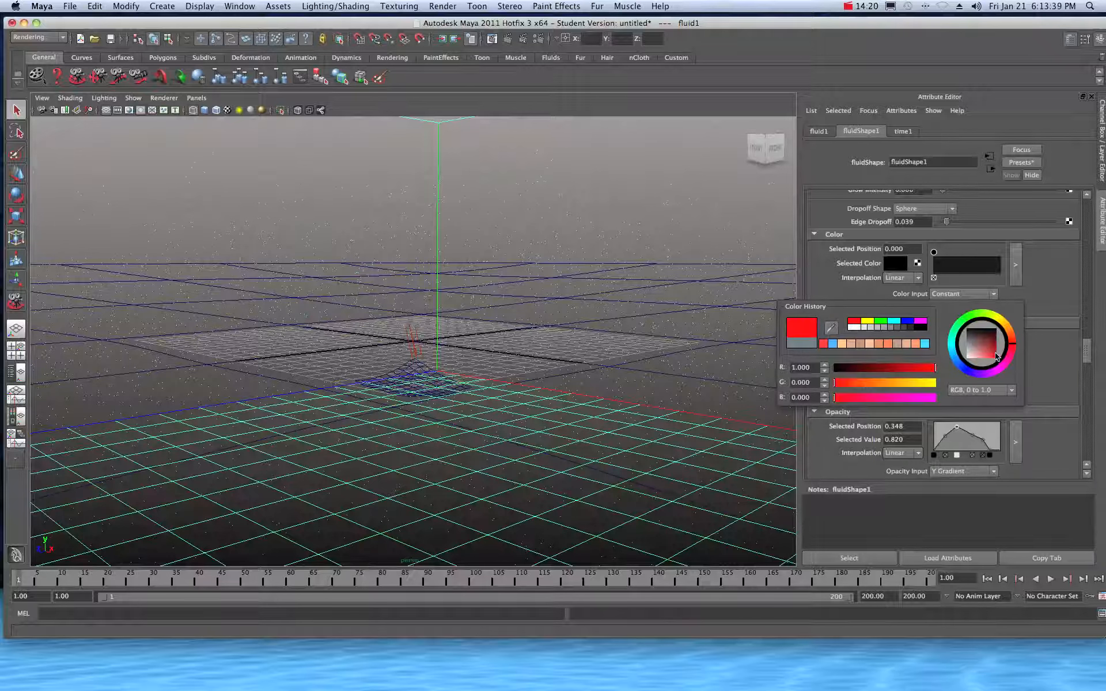
left_click(989, 352)
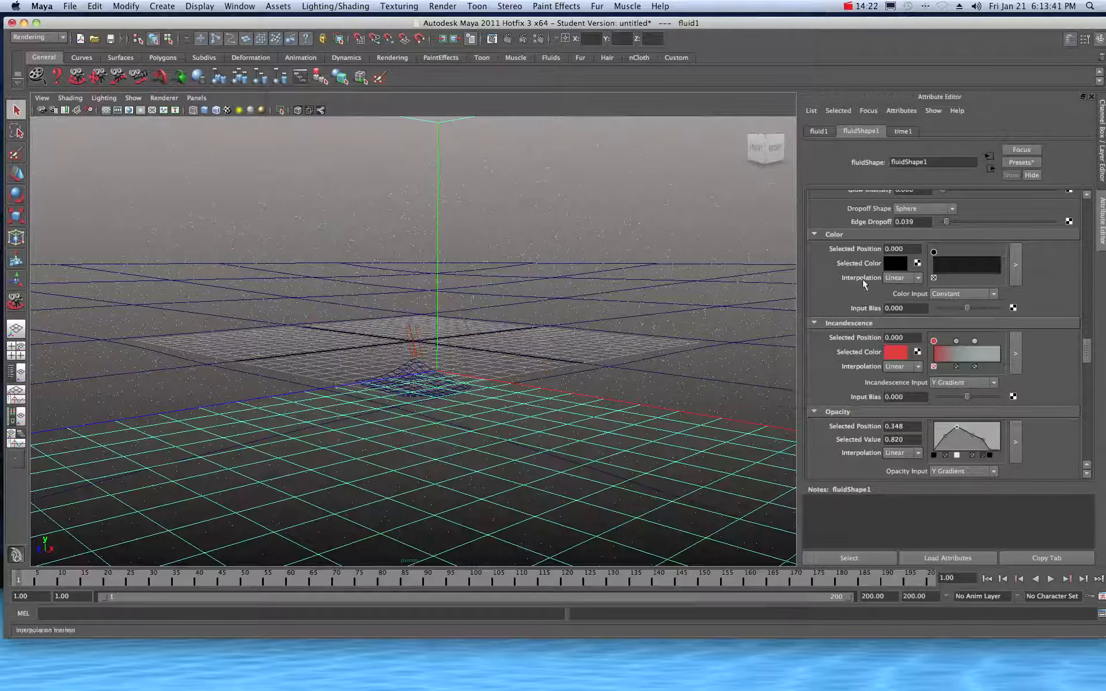
- Change the Incandescence gradient's middle marker at position 0.343 to a light salmon red
left_click(955, 341)
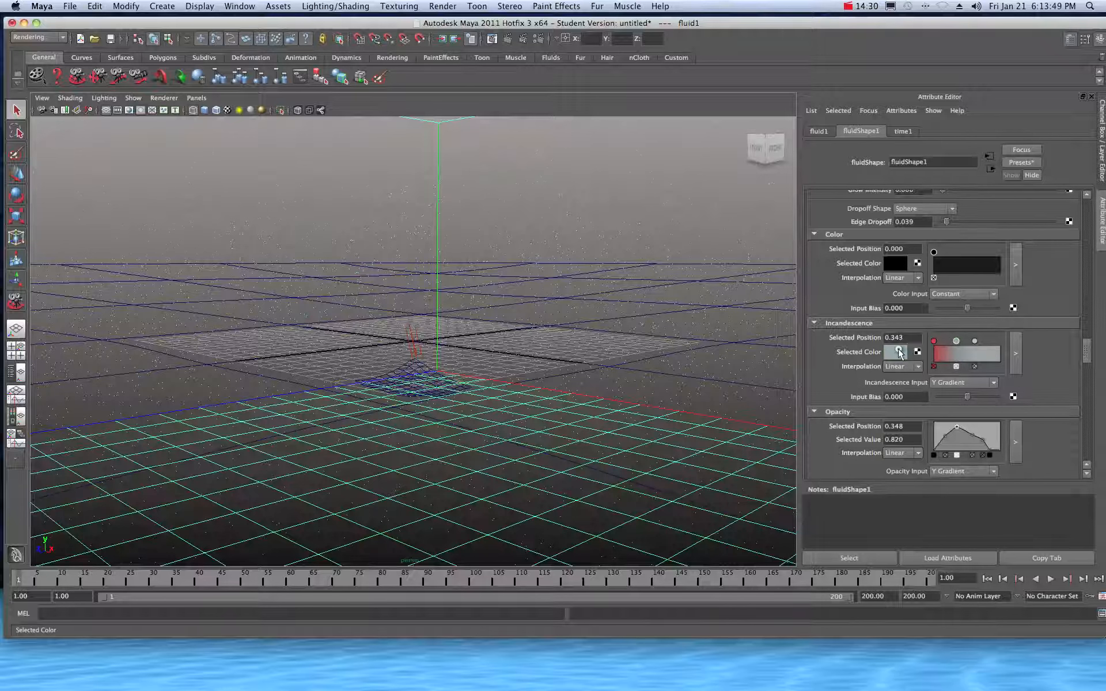
left_click(900, 352)
left_click(1039, 334)
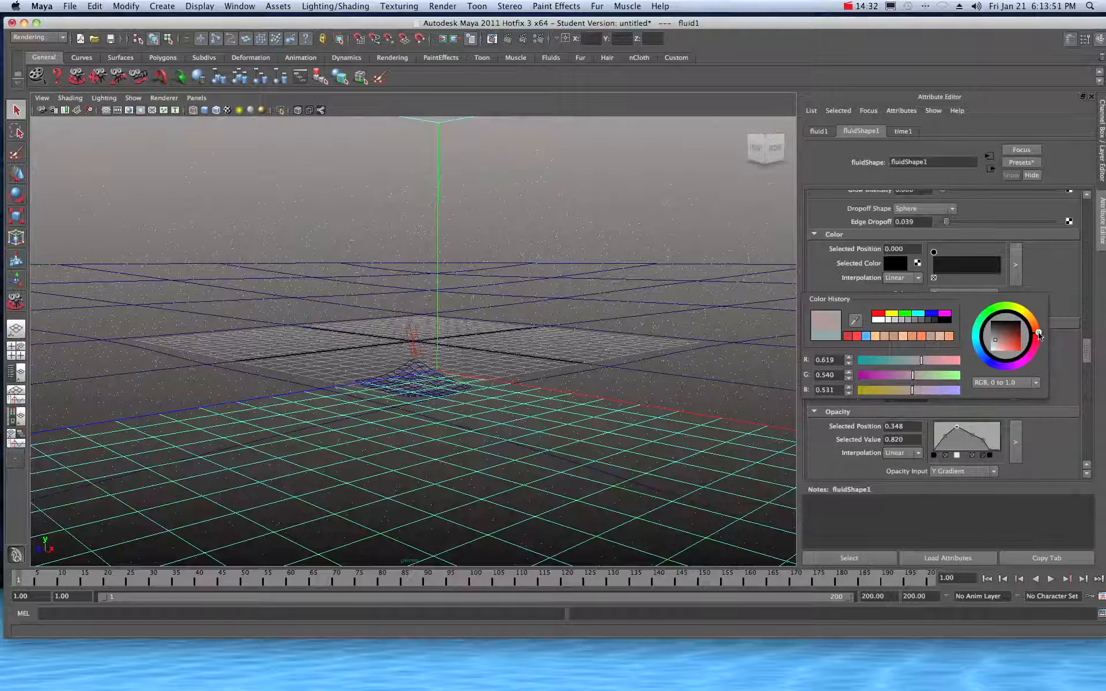
left_click(1004, 344)
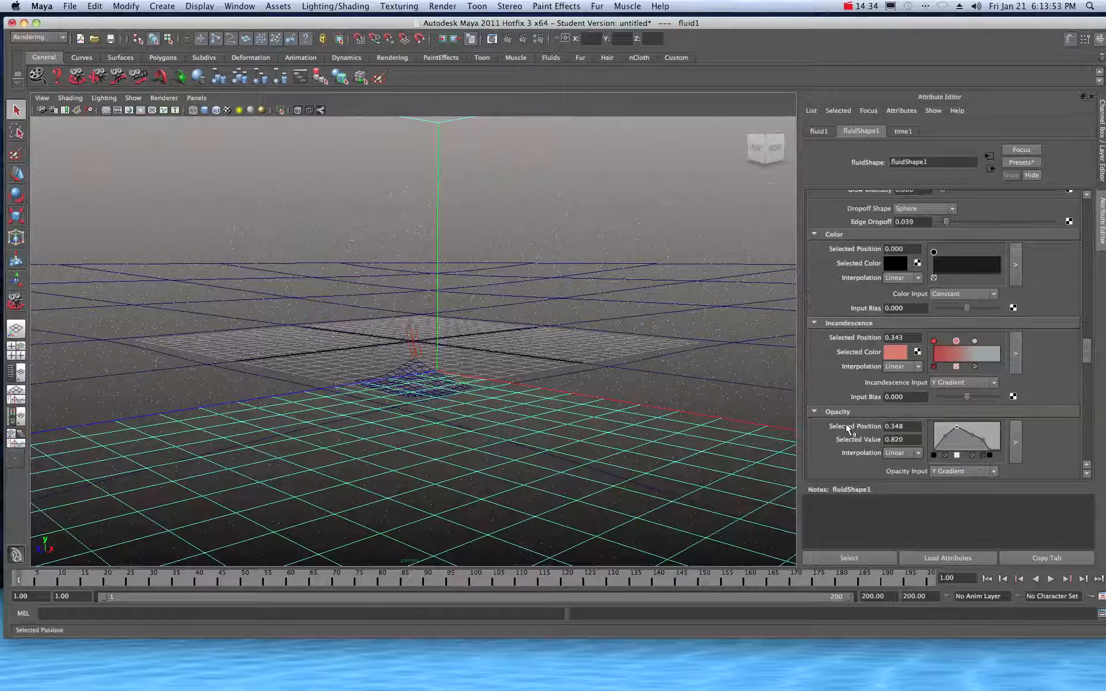
- Change the Incandescence gradient's marker at position 0.614 to orange and re-render the ocean in the Render View
left_click(975, 341)
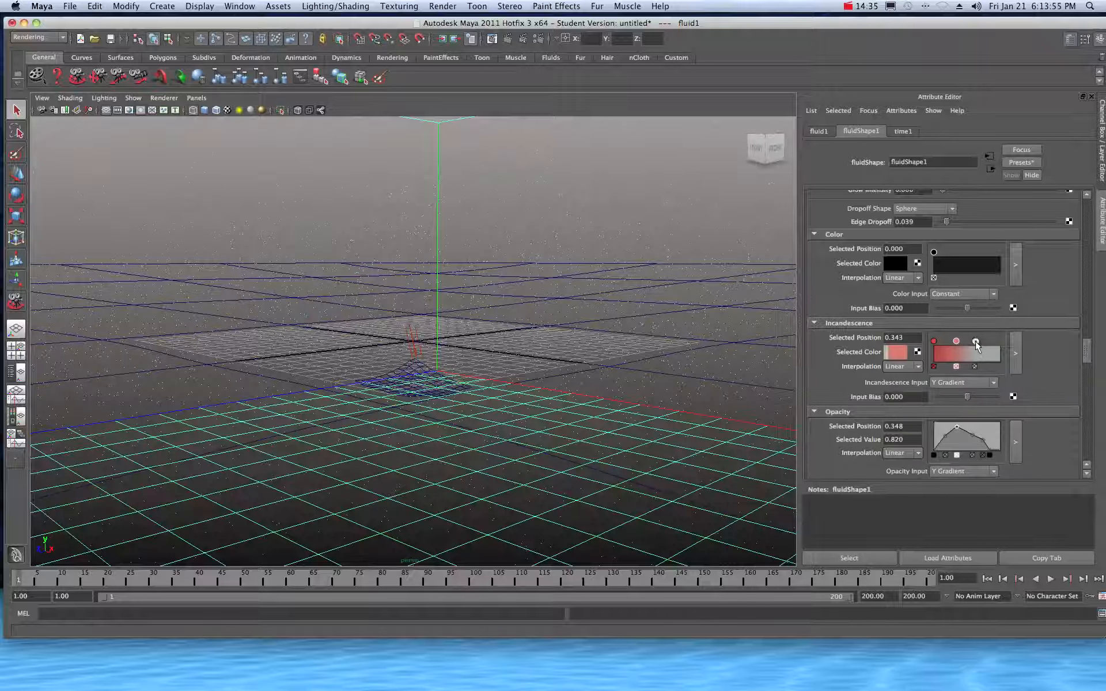
left_click(895, 352)
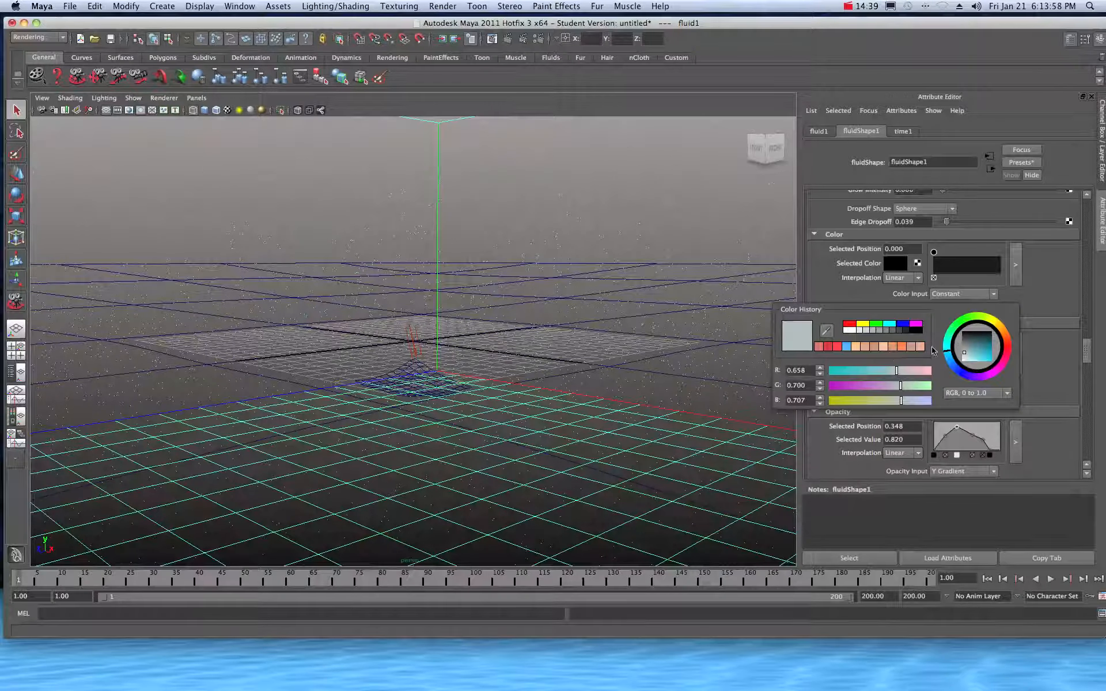
left_click(1007, 337)
left_click(981, 353)
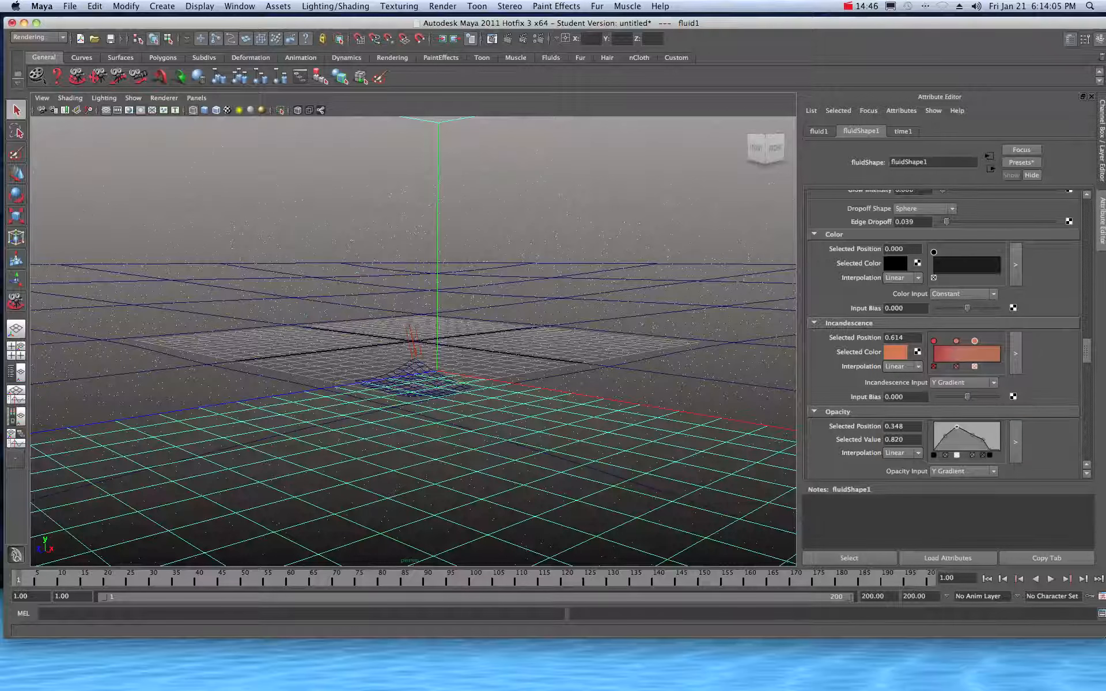
left_click_drag(1105, 123, 565, 140)
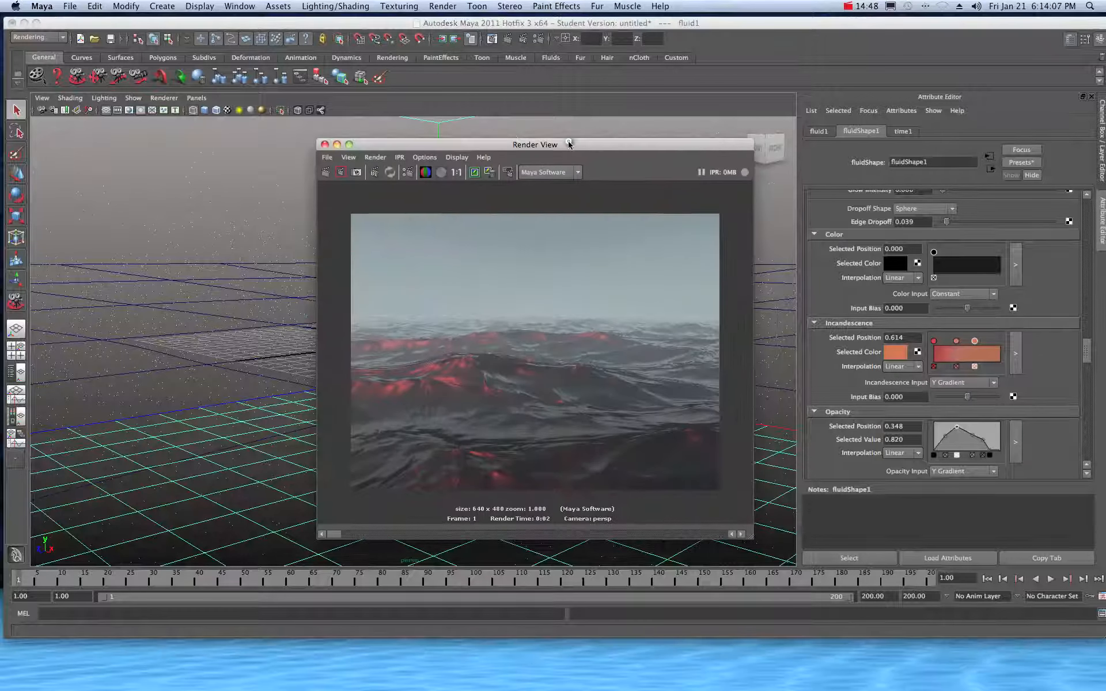
left_click(325, 173)
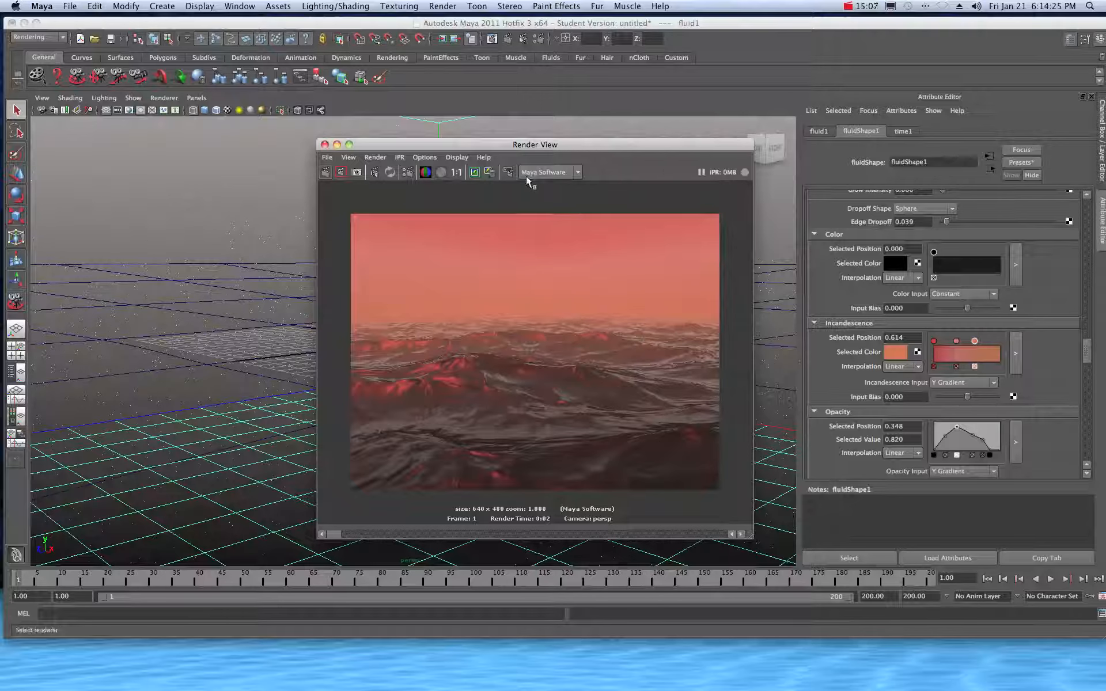
- Switch the Render View's renderer to mental ray and re-render the ocean
left_click(571, 171)
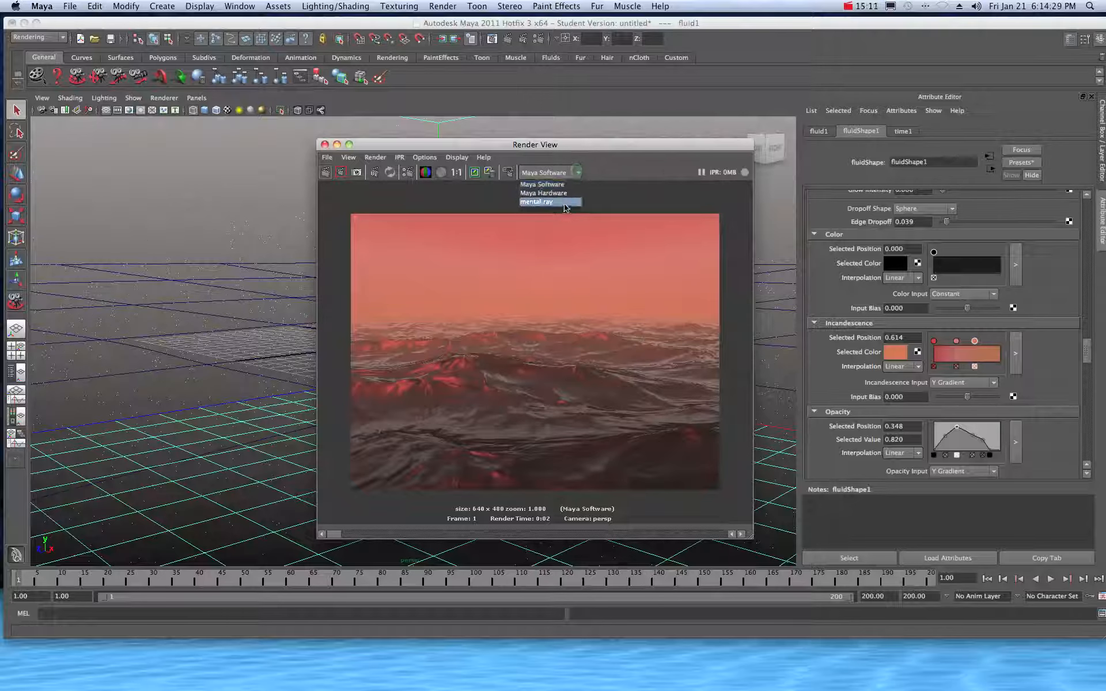
left_click(565, 202)
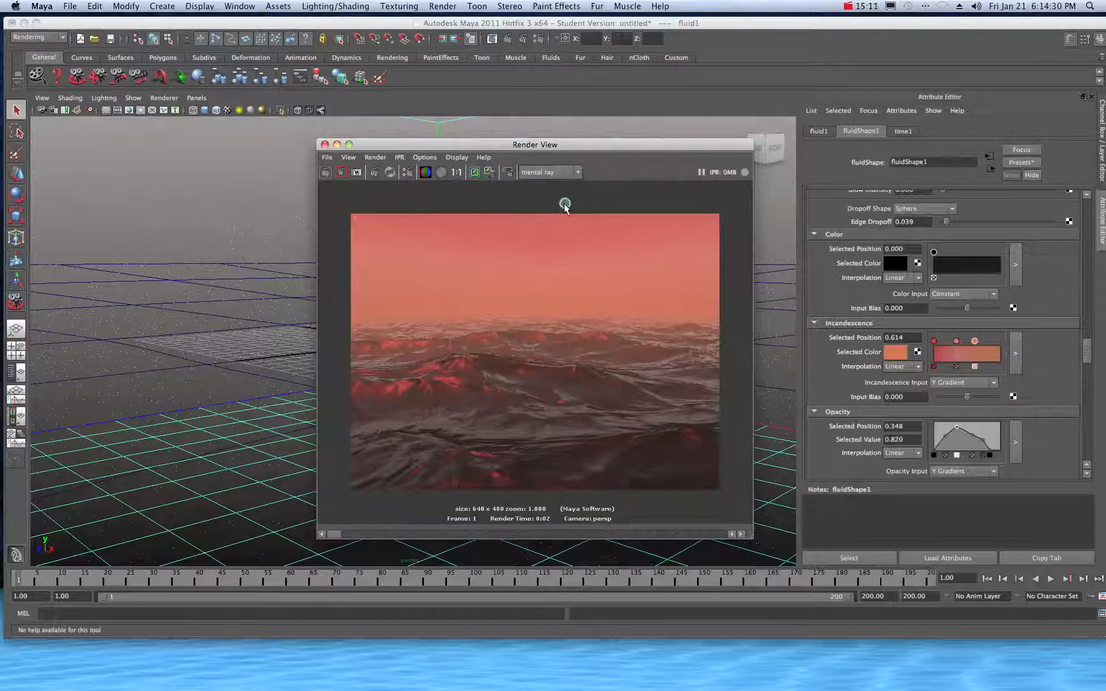
left_click(325, 171)
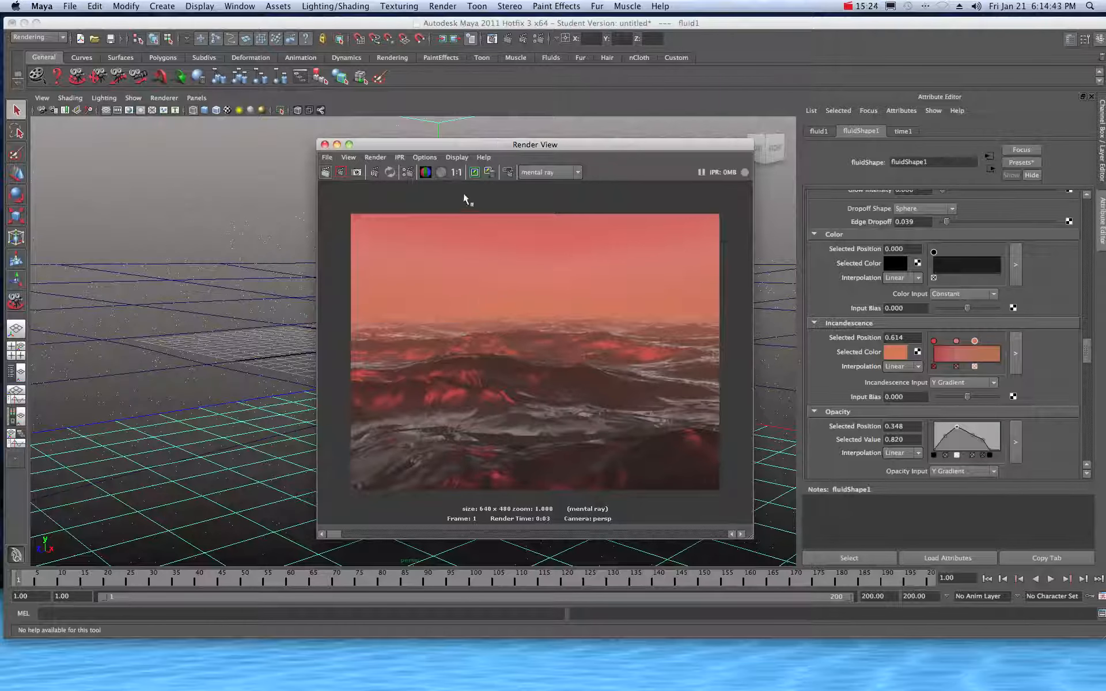
- Set the mental ray quality preset to Production in the Render Settings and re-render the ocean
left_click(407, 173)
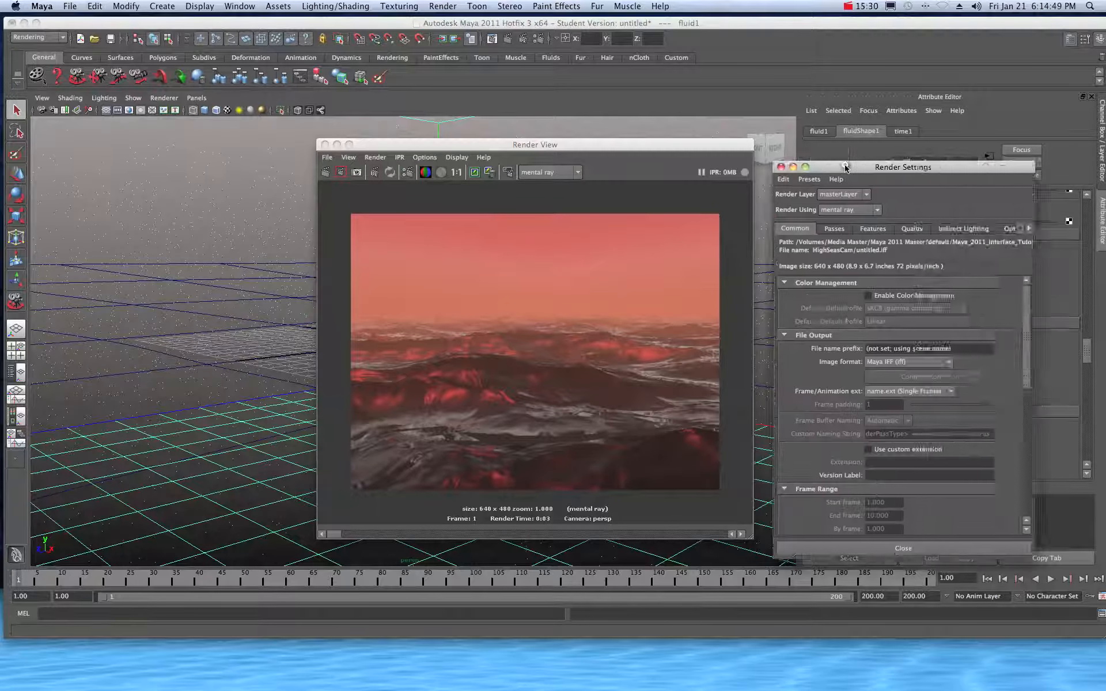
left_click_drag(844, 167, 407, 142)
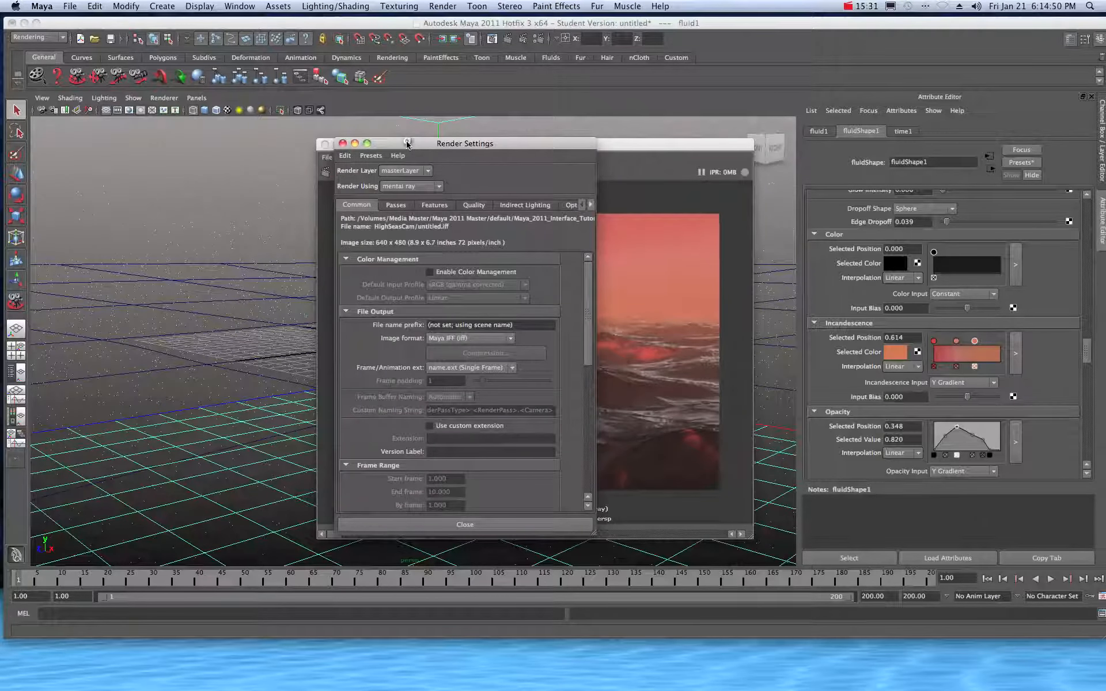
left_click(483, 206)
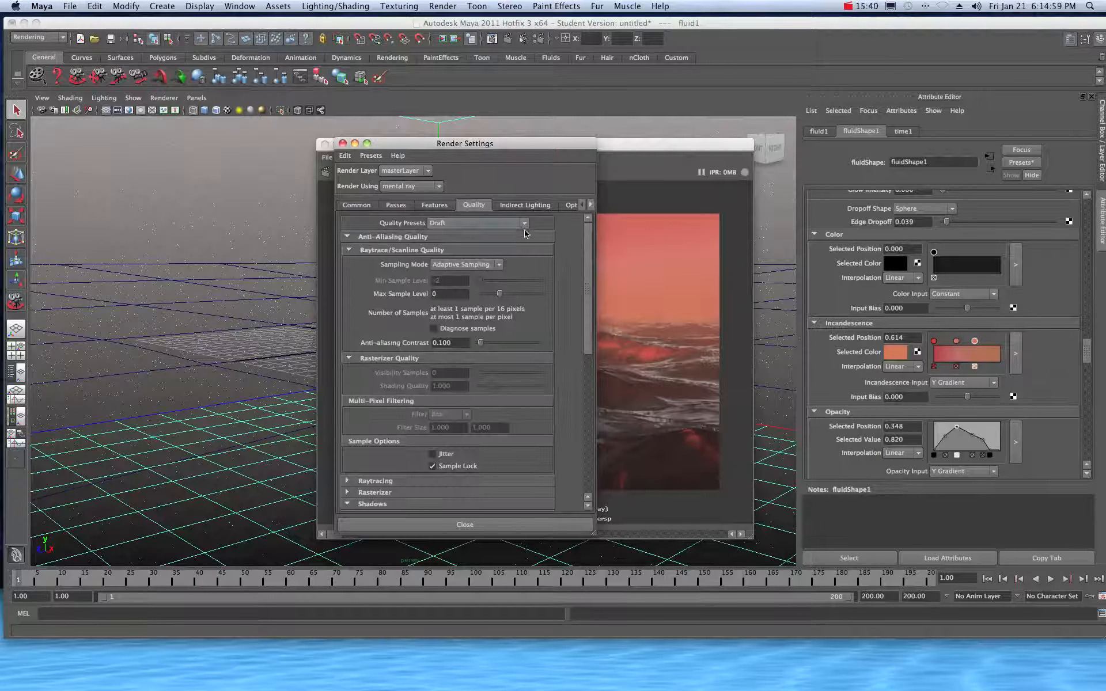
left_click(524, 223)
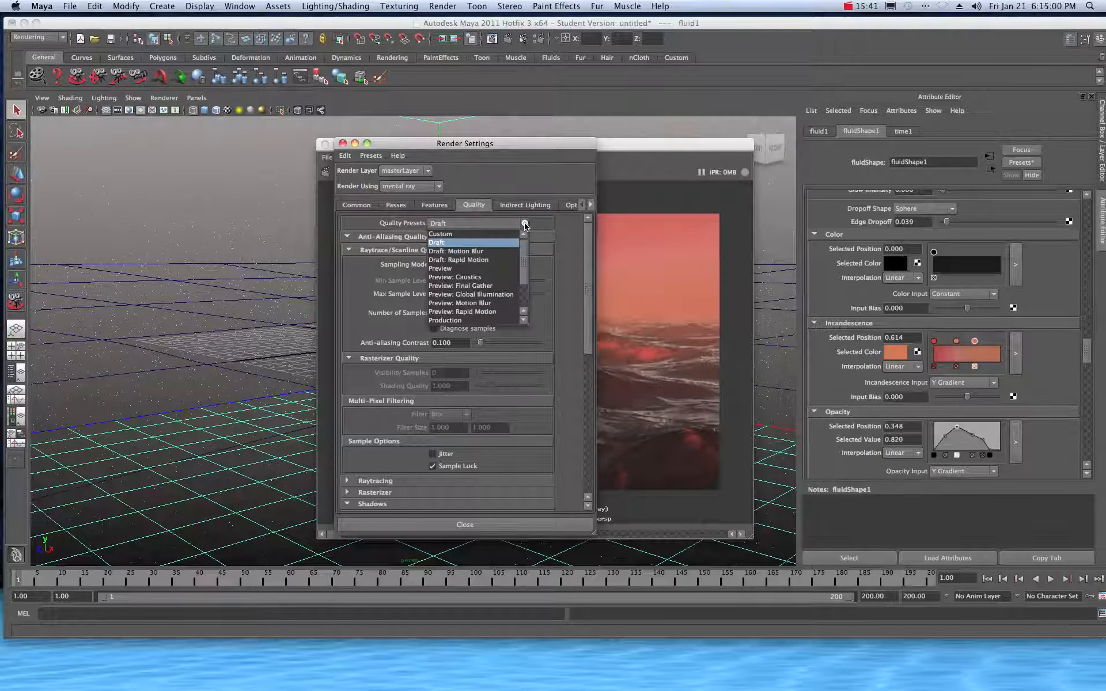
left_click(494, 318)
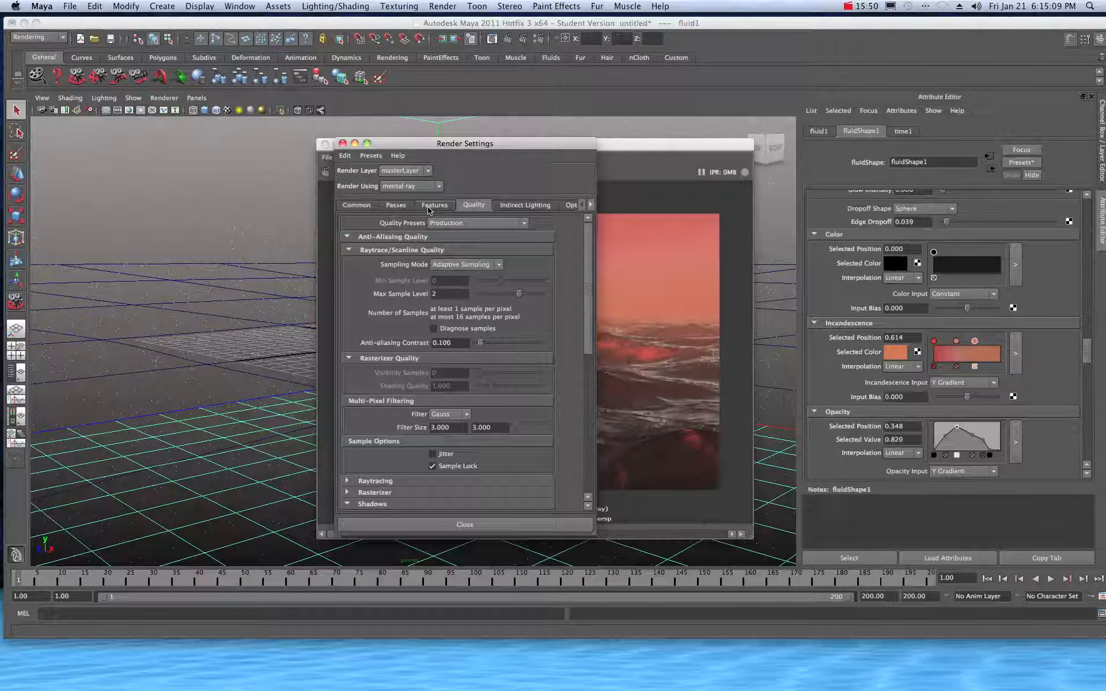
left_click_drag(427, 146, 140, 143)
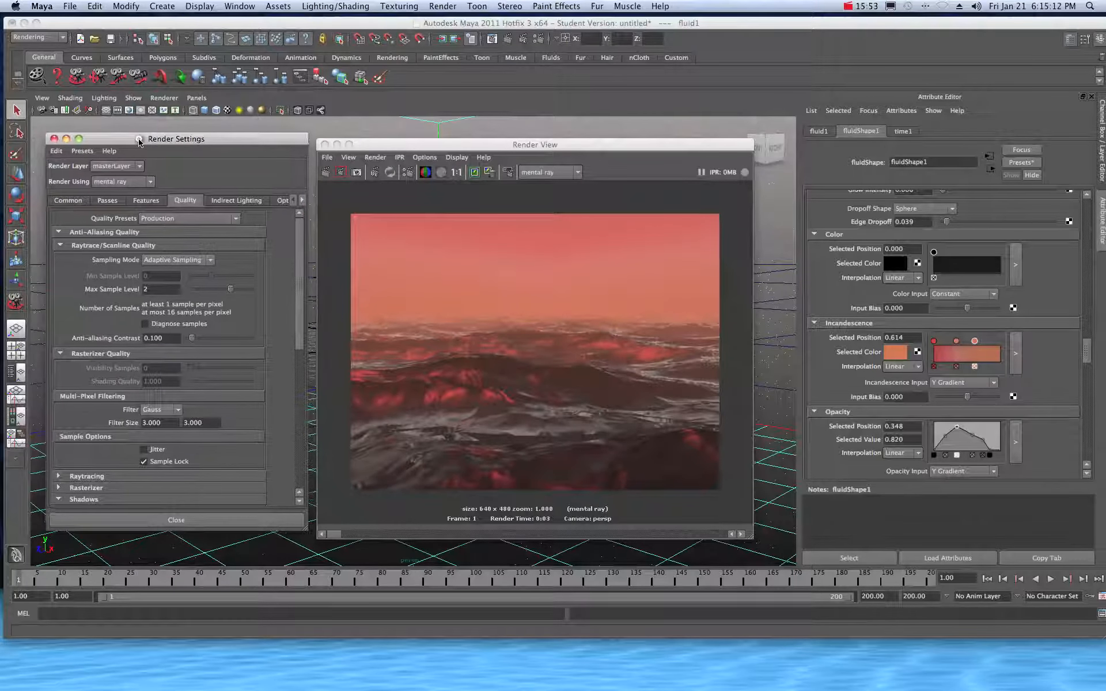
left_click(326, 172)
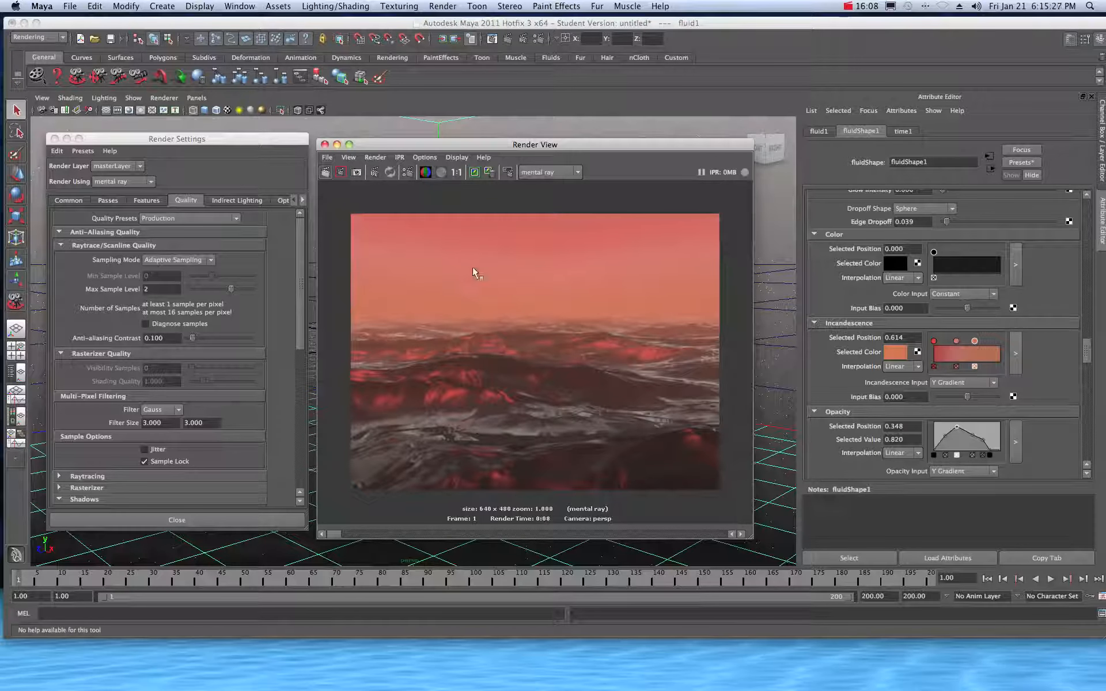
- Turn off Raytracing in the mental ray rendering features and re-render the ocean
left_click(141, 202)
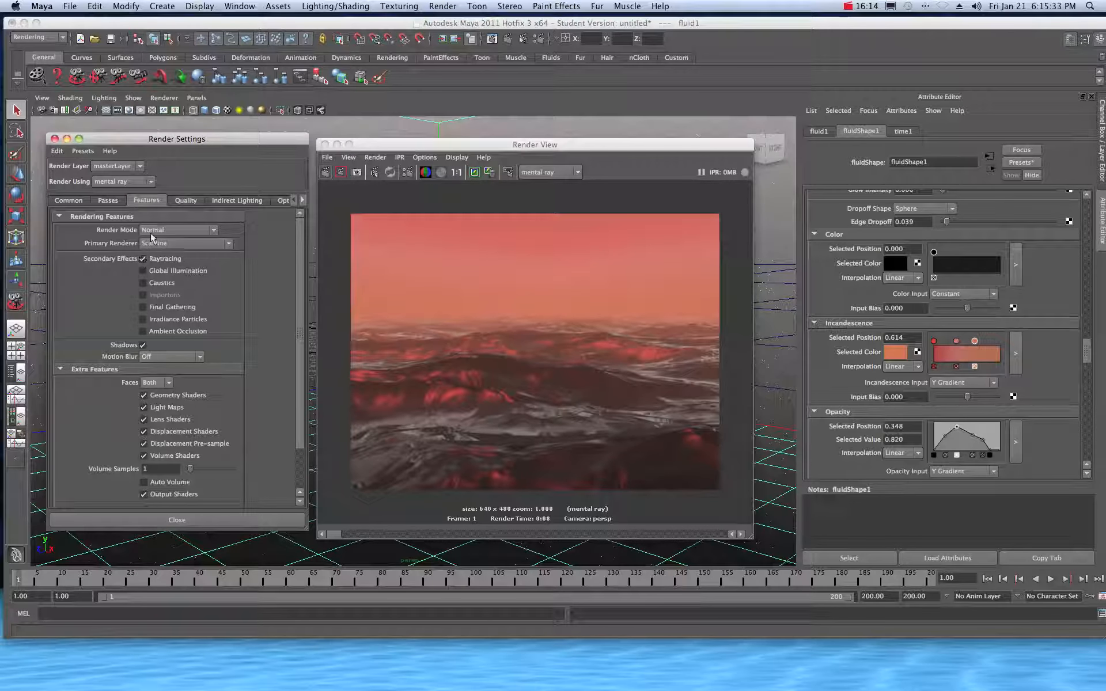
left_click(143, 258)
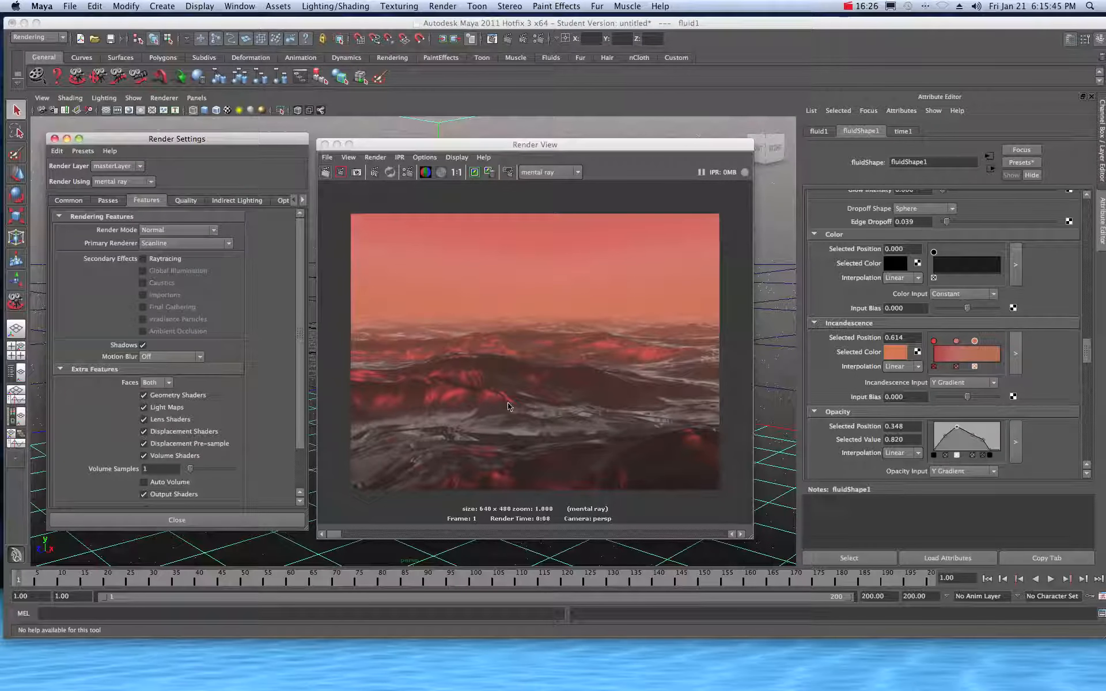
left_click(326, 174)
left_click(326, 175)
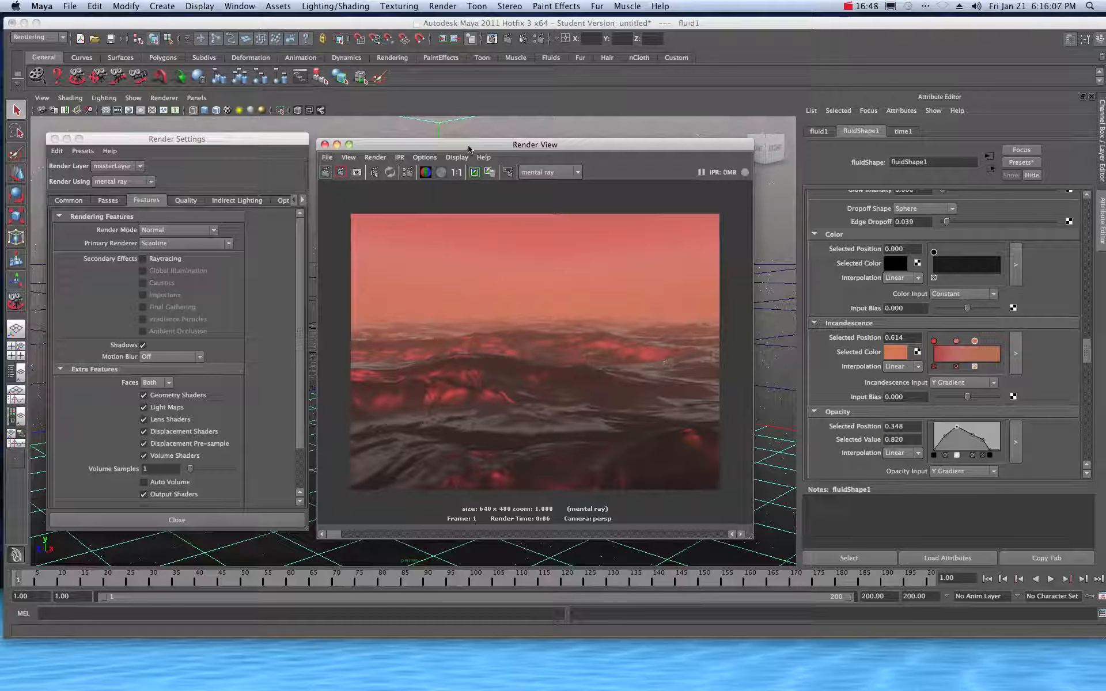
- Clear the Render View and Render Settings off the viewport and enlarge the main window
left_click_drag(469, 146, 489, 144)
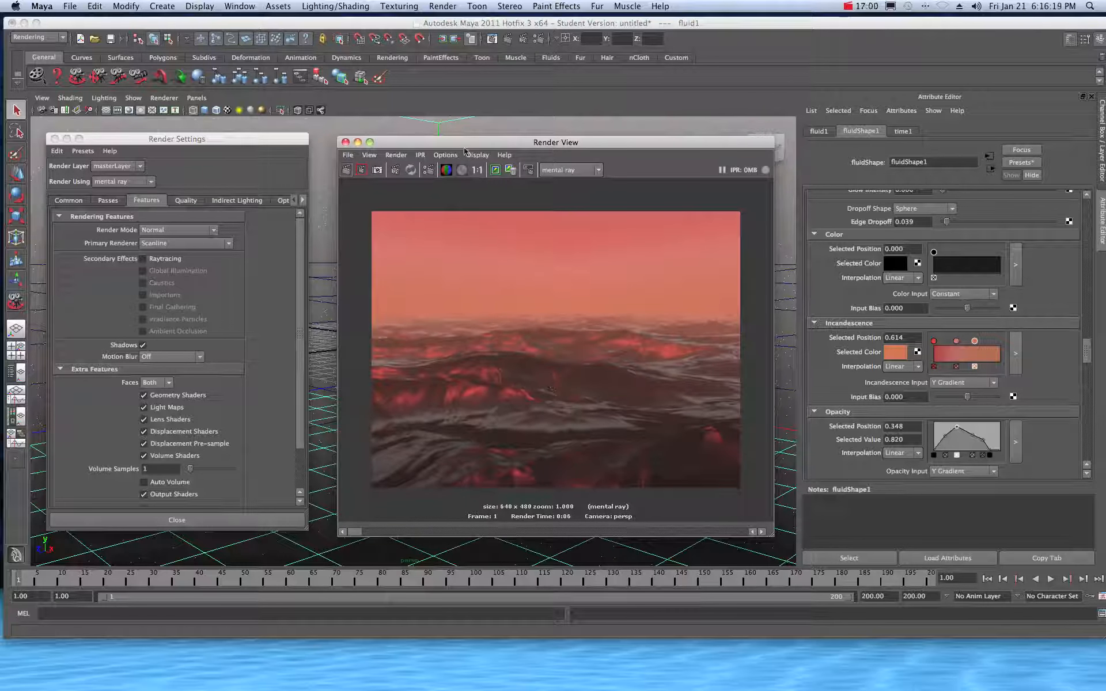
left_click_drag(458, 143, 1105, 143)
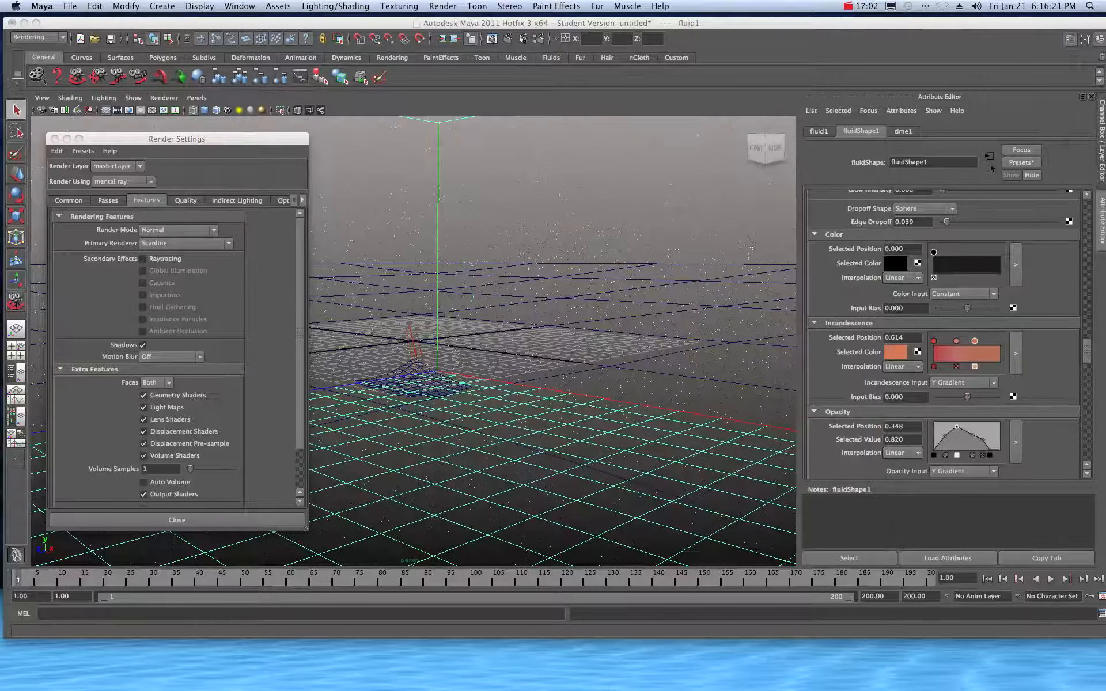
left_click_drag(164, 144, 1105, 143)
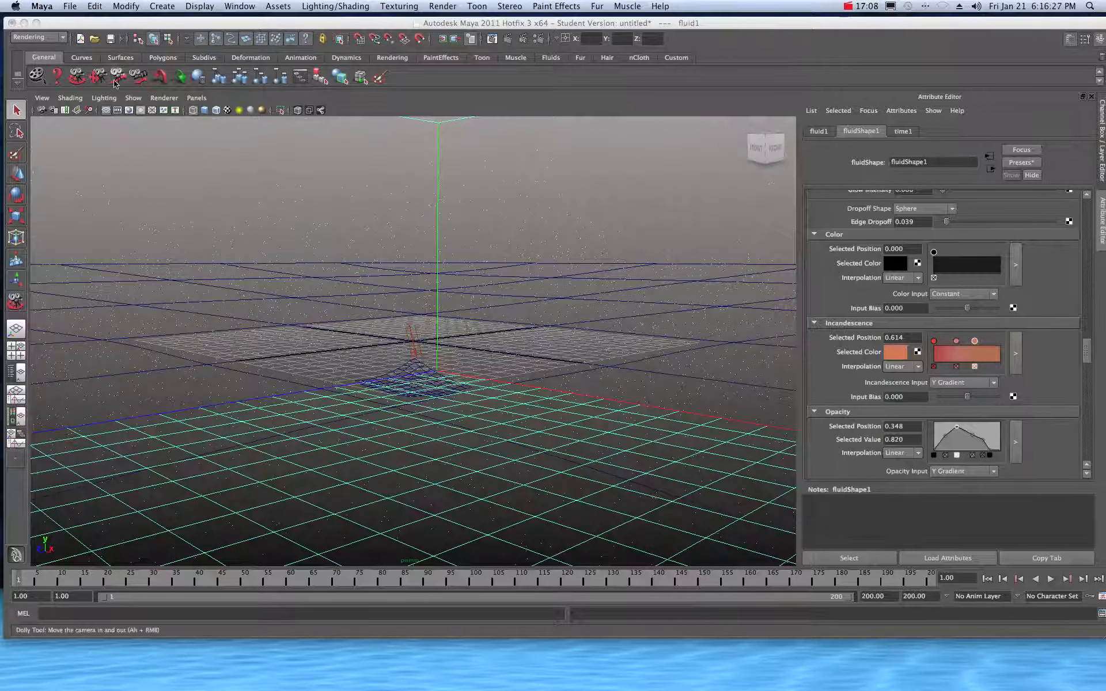
left_click(36, 24)
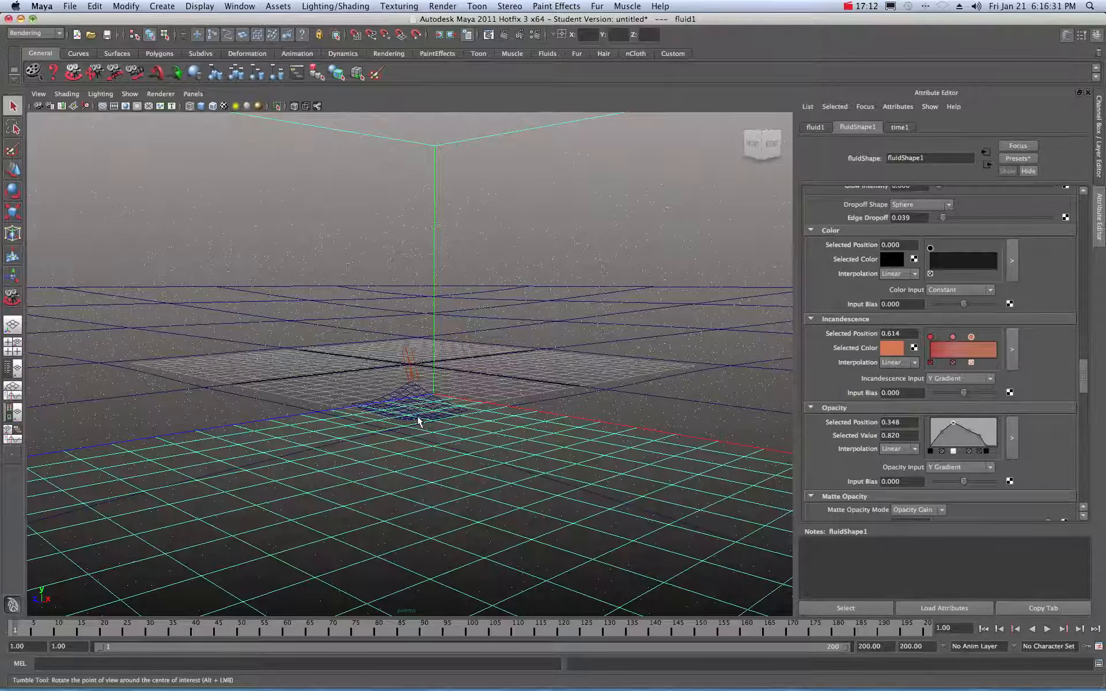
- Select the ocean preview plane and examine its attributes and its extent within the scene
left_click(410, 391)
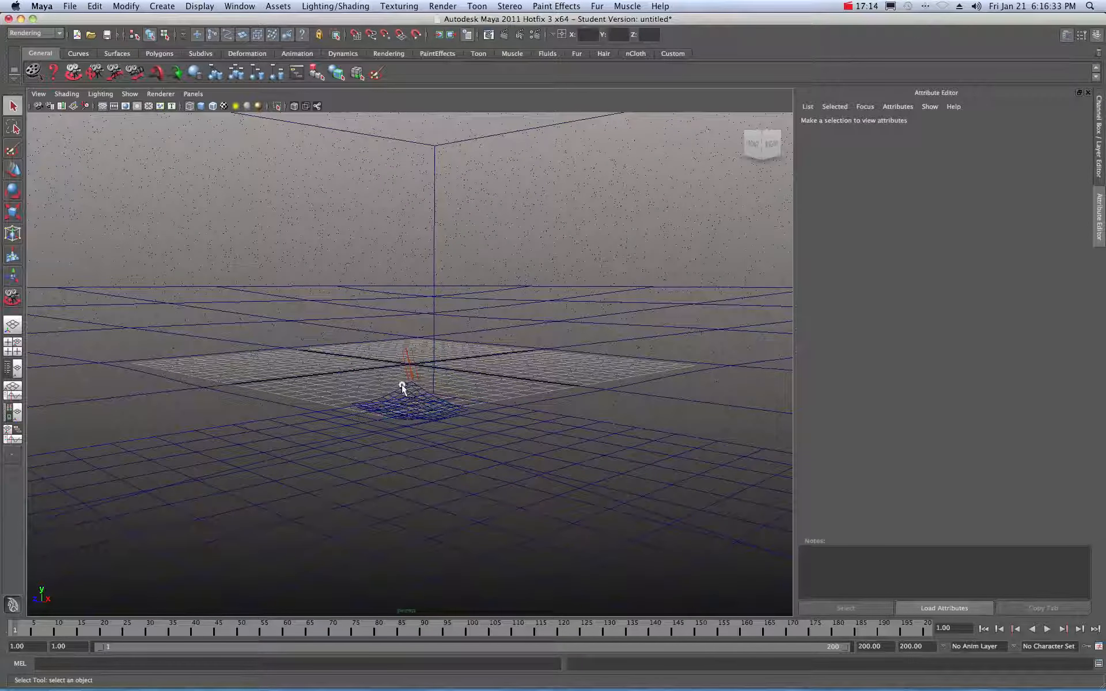
left_click(413, 392)
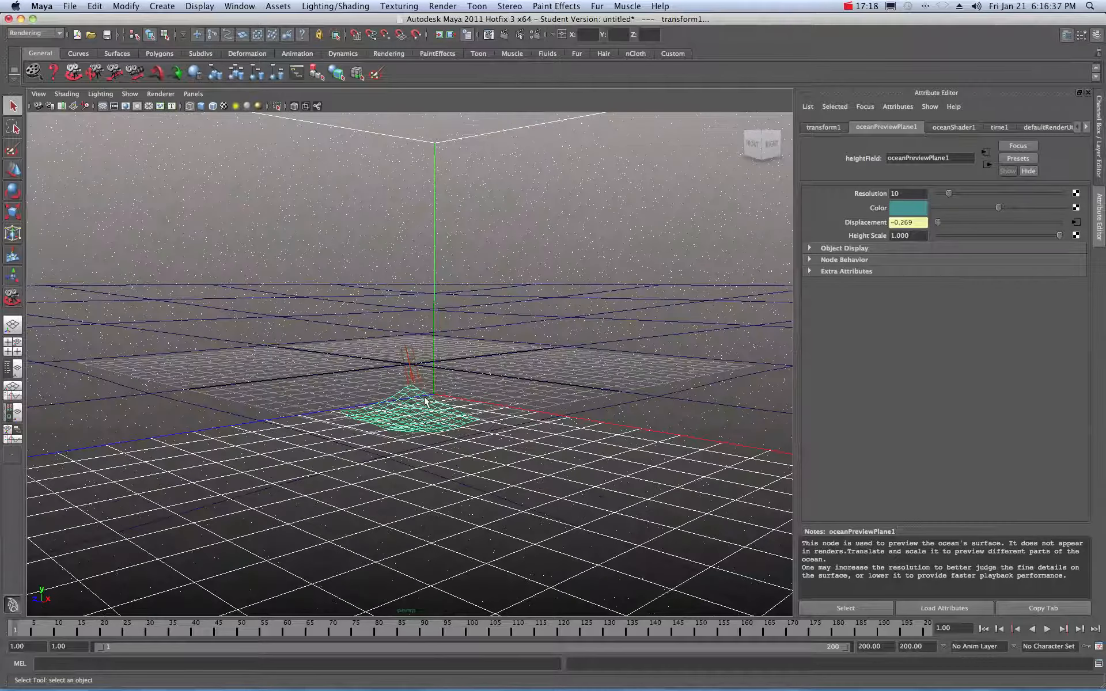
scroll(233, 281, "down", 15)
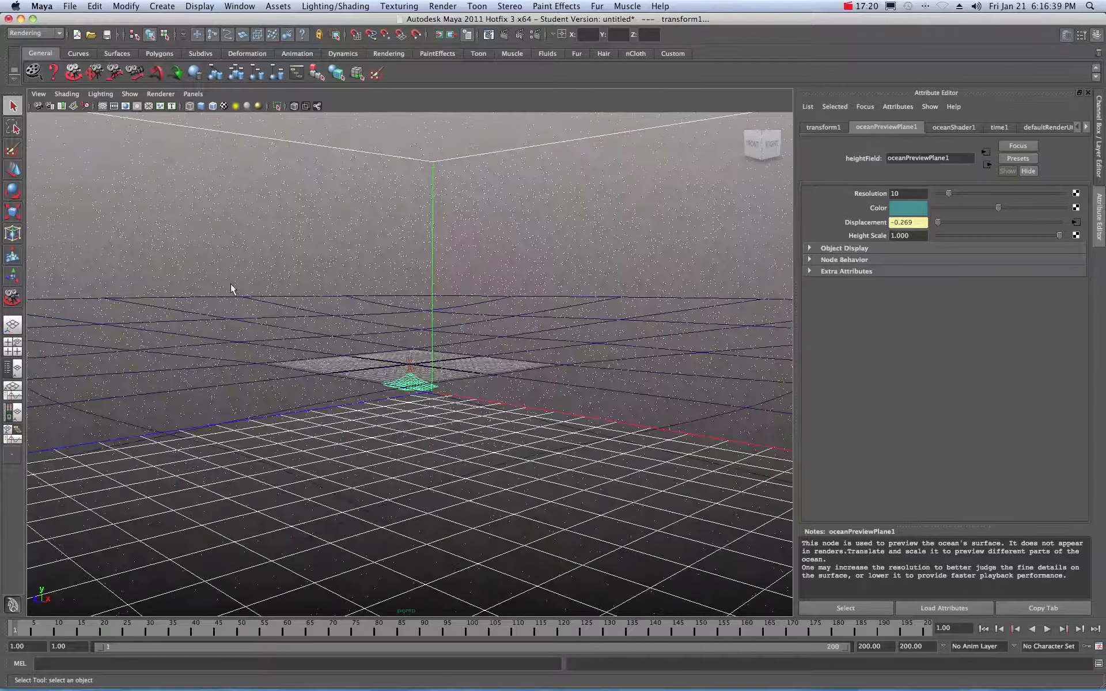
- Deselect the preview plane and select the ocean's NURBS render surface, nurbsPlane1
left_click(254, 205)
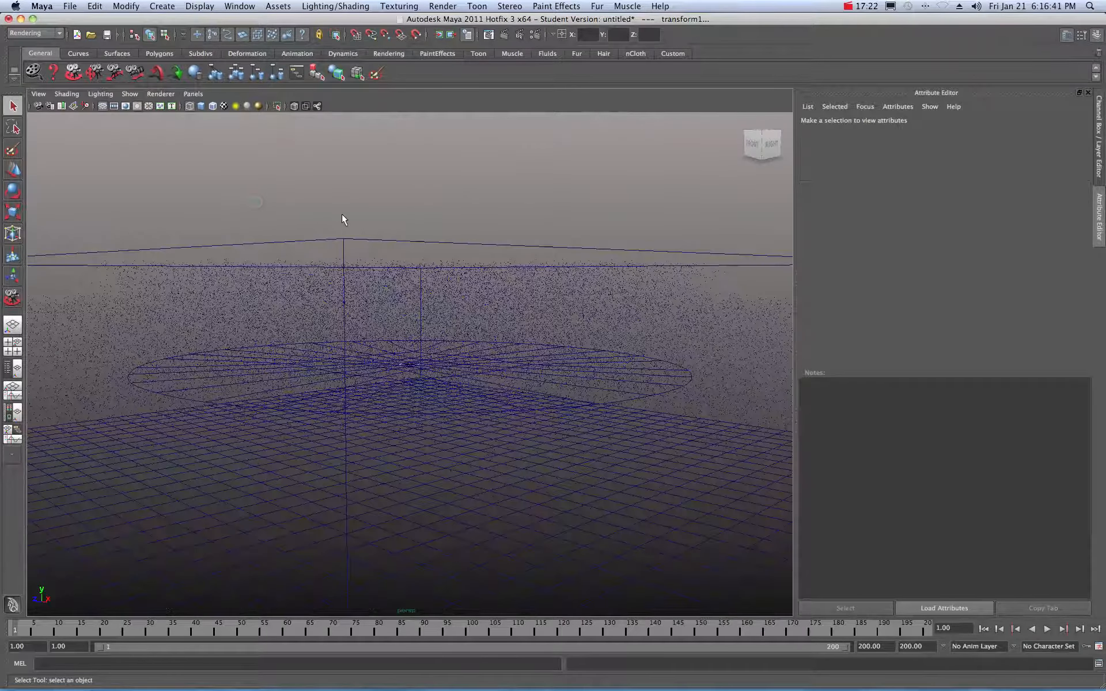
left_click(245, 8)
left_click(253, 101)
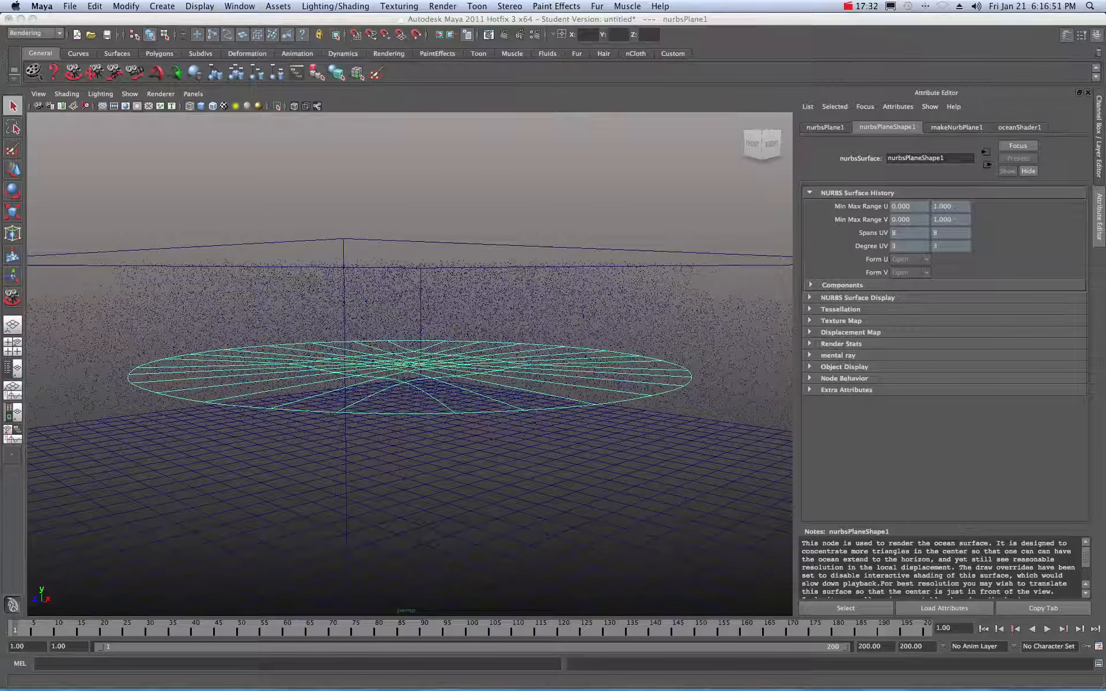
- Review the attributes of directionalLight1, fluid1, HighSeasCam and the ocean preview plane from the Outliner, ending on the oceanShader1 attributes
left_click_drag(1083, 86, 640, 137)
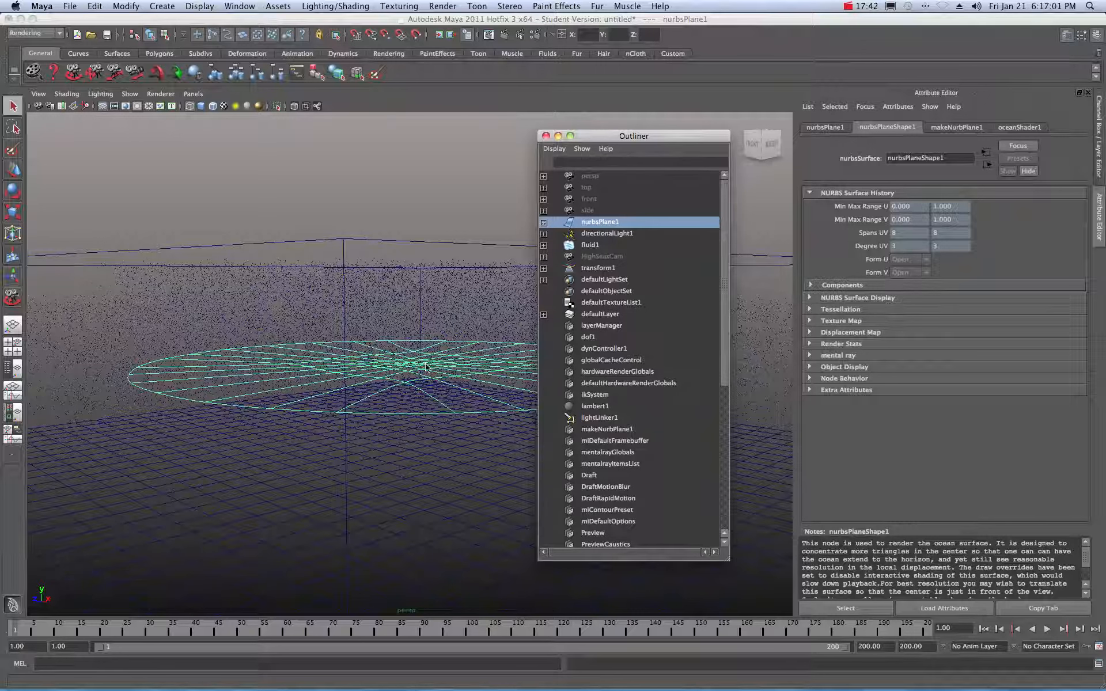
left_click(602, 233)
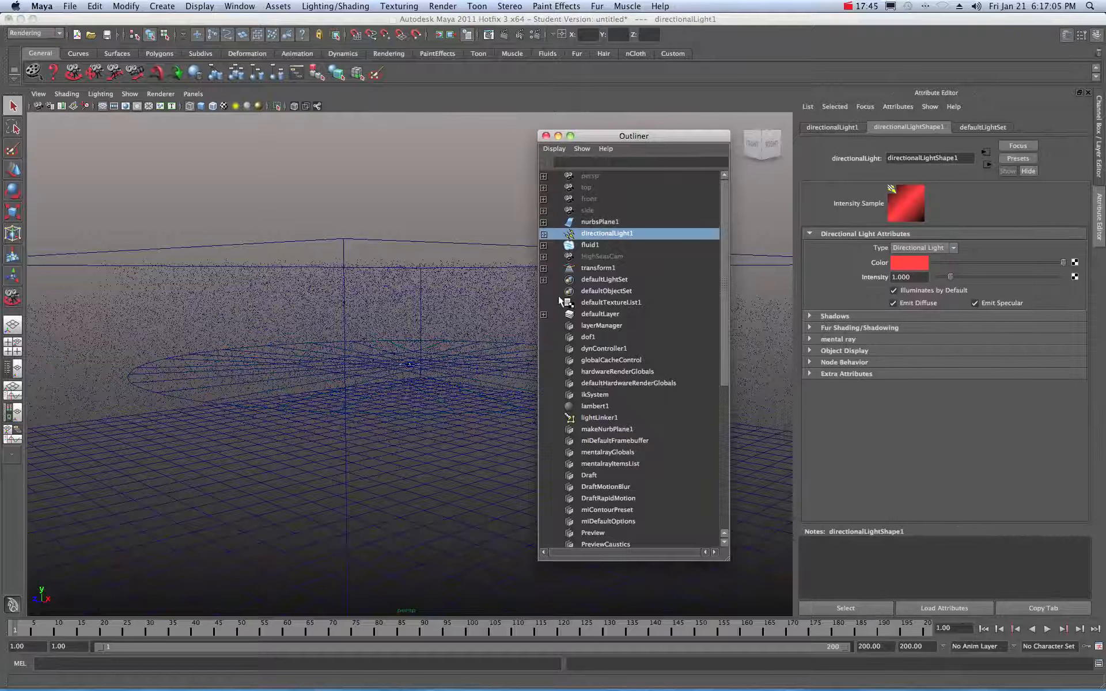
left_click(590, 245)
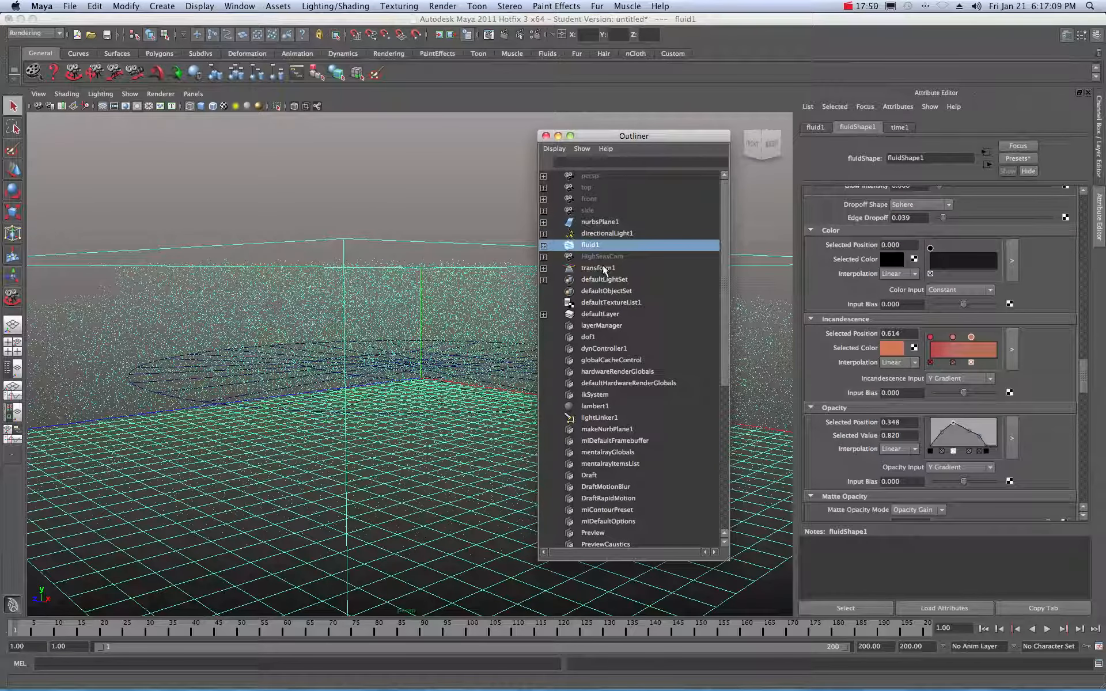
left_click(601, 257)
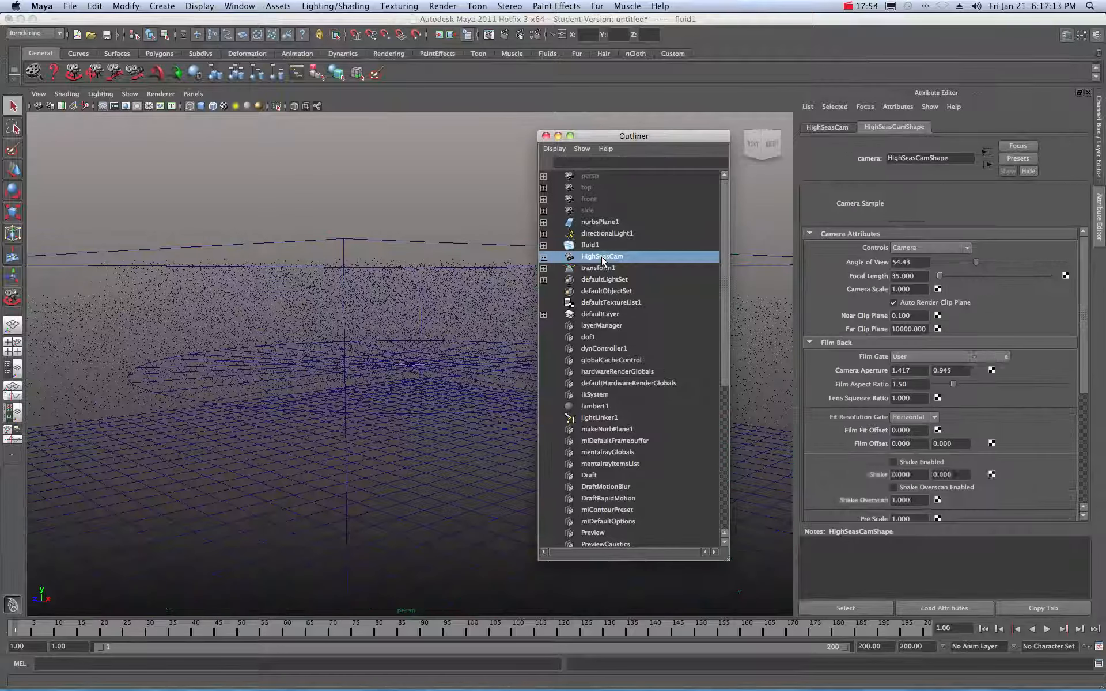
left_click(600, 268)
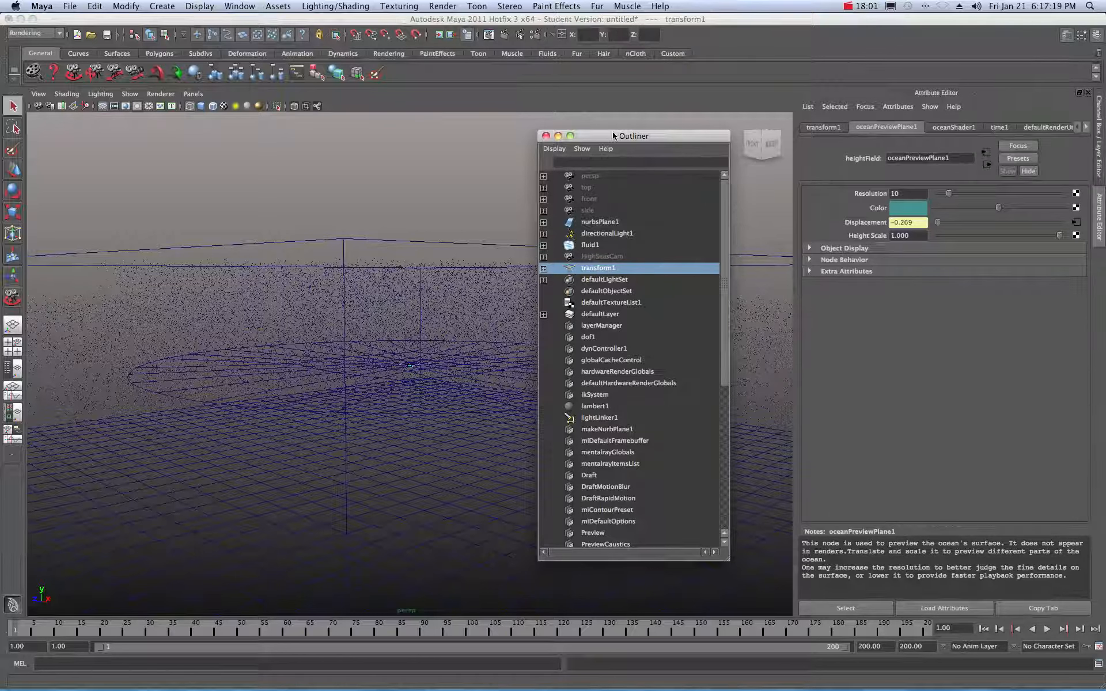
left_click_drag(605, 141, 1105, 144)
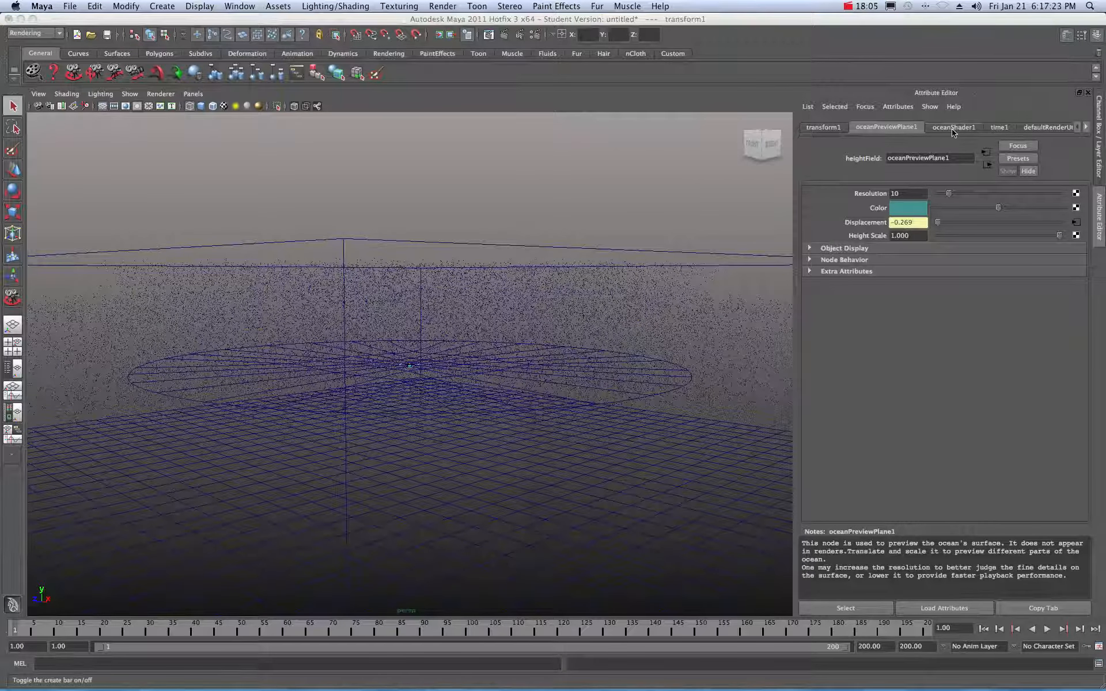
left_click(951, 127)
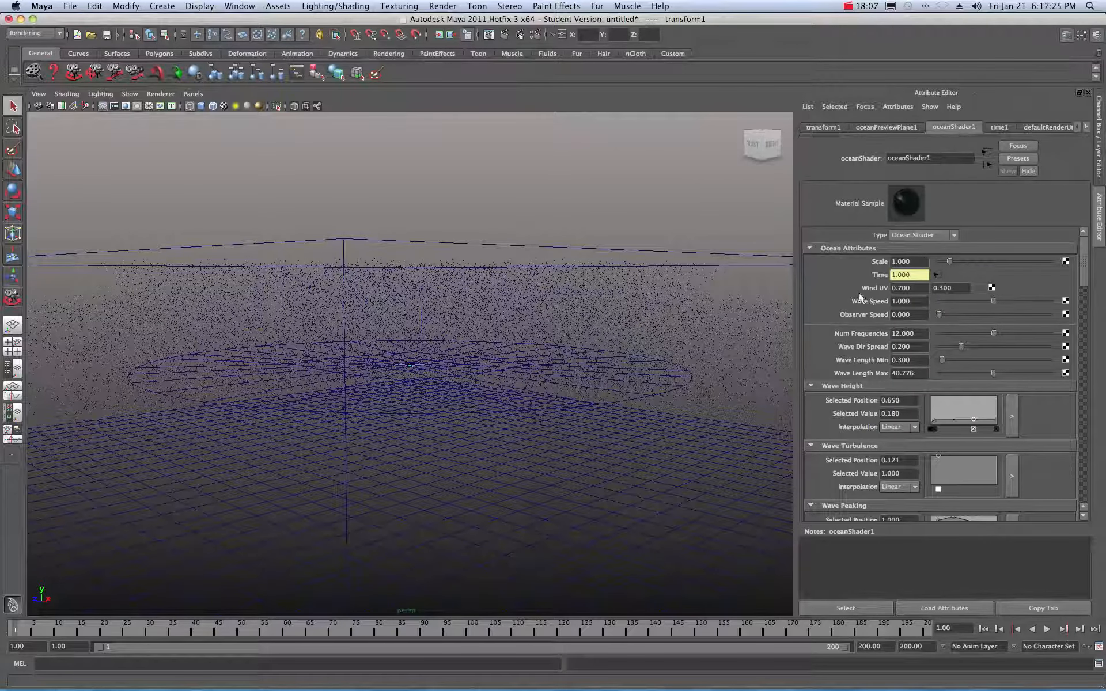
- Reframe the perspective view low and close to the ocean surface and render frame 1 with mental ray
scroll(414, 370, "up", 10)
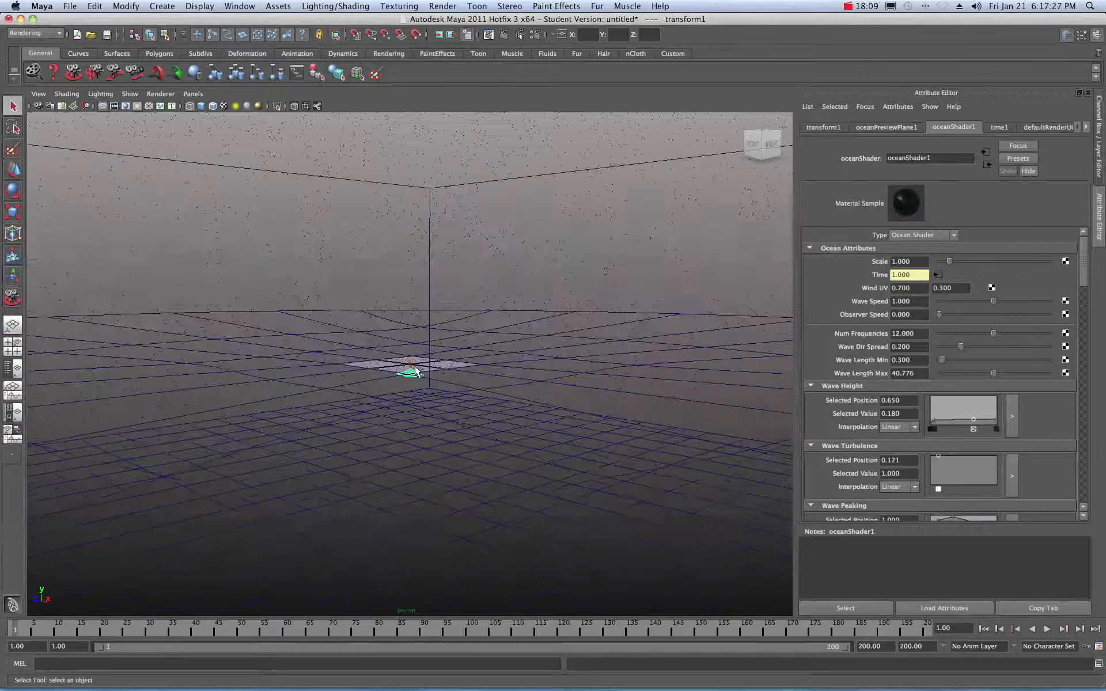
scroll(416, 401, "up", 2)
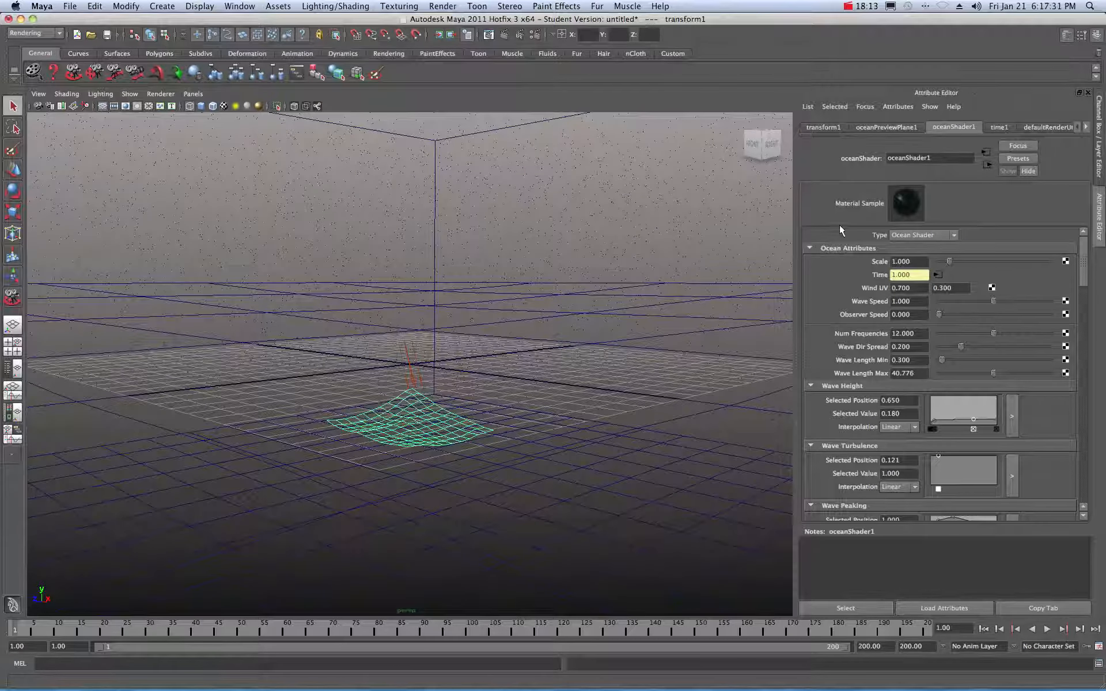
left_click(74, 73)
left_click_drag(185, 284, 184, 277)
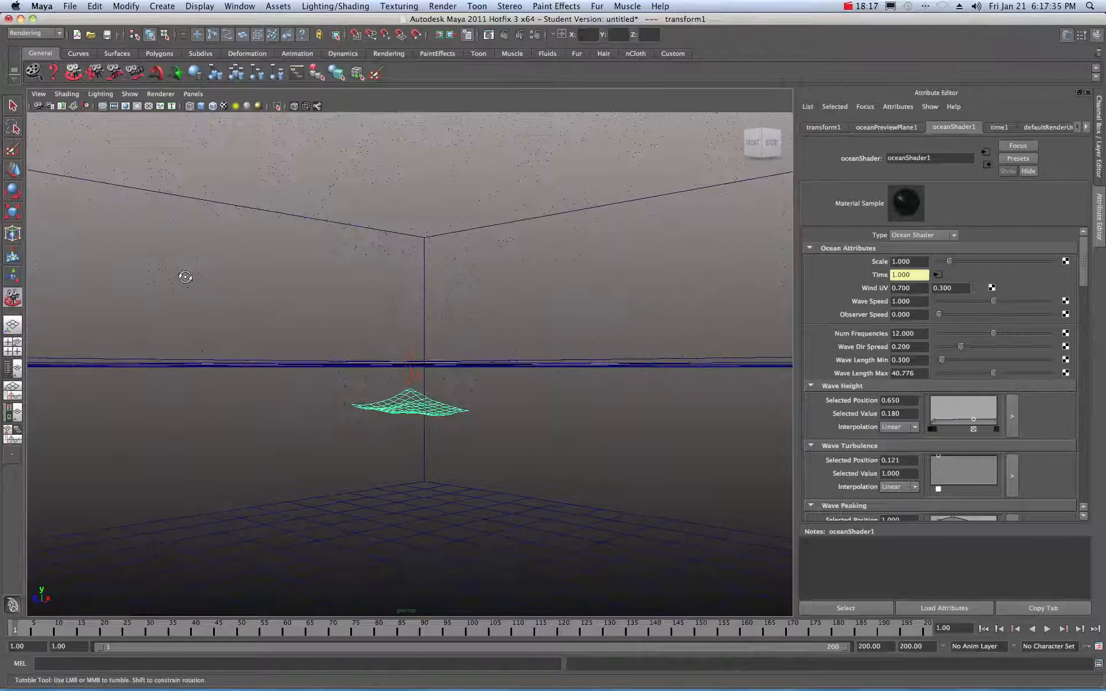
left_click(94, 74)
left_click_drag(233, 204, 232, 242)
right_click_drag(232, 242, 258, 258, "alt")
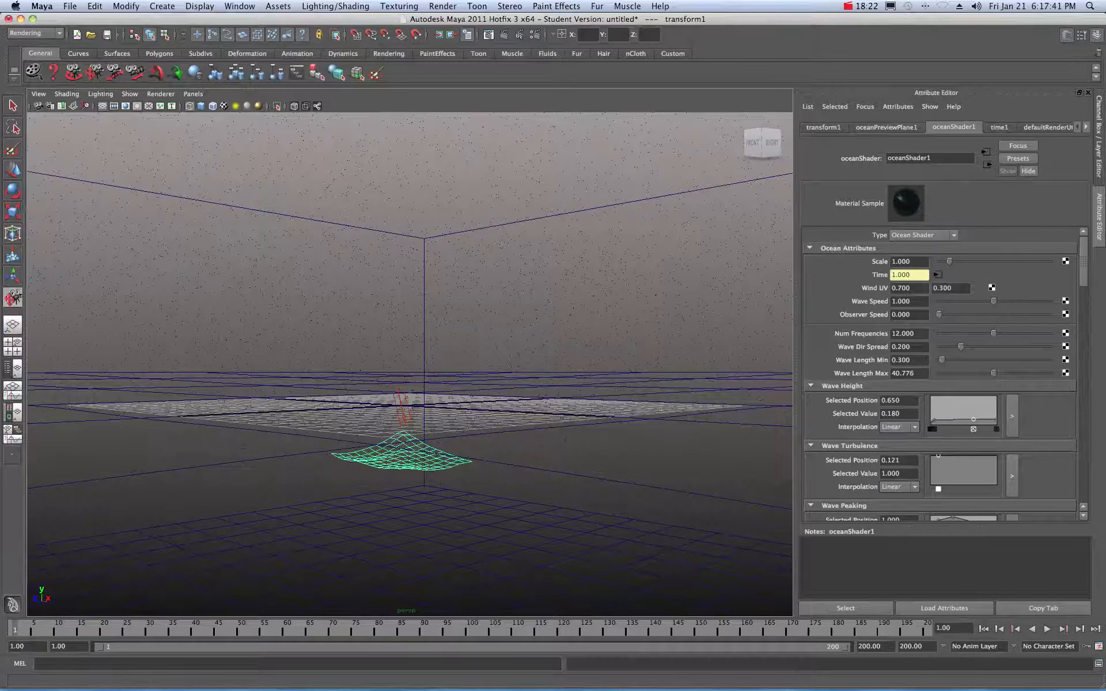
left_click_drag(1105, 154, 488, 89)
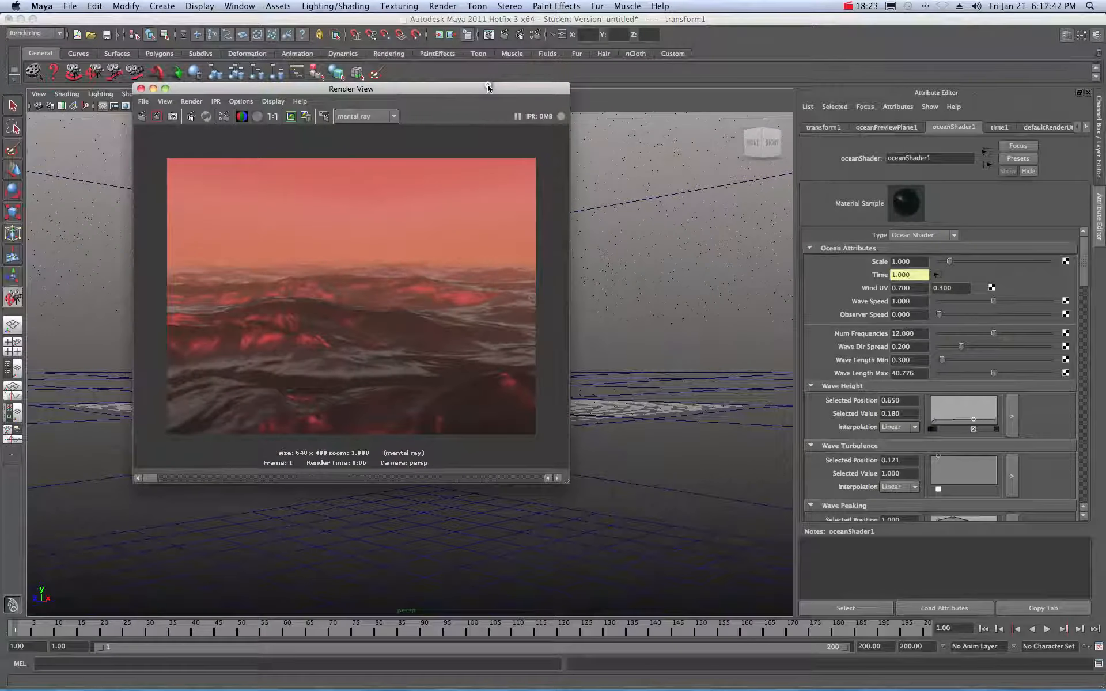
left_click(142, 118)
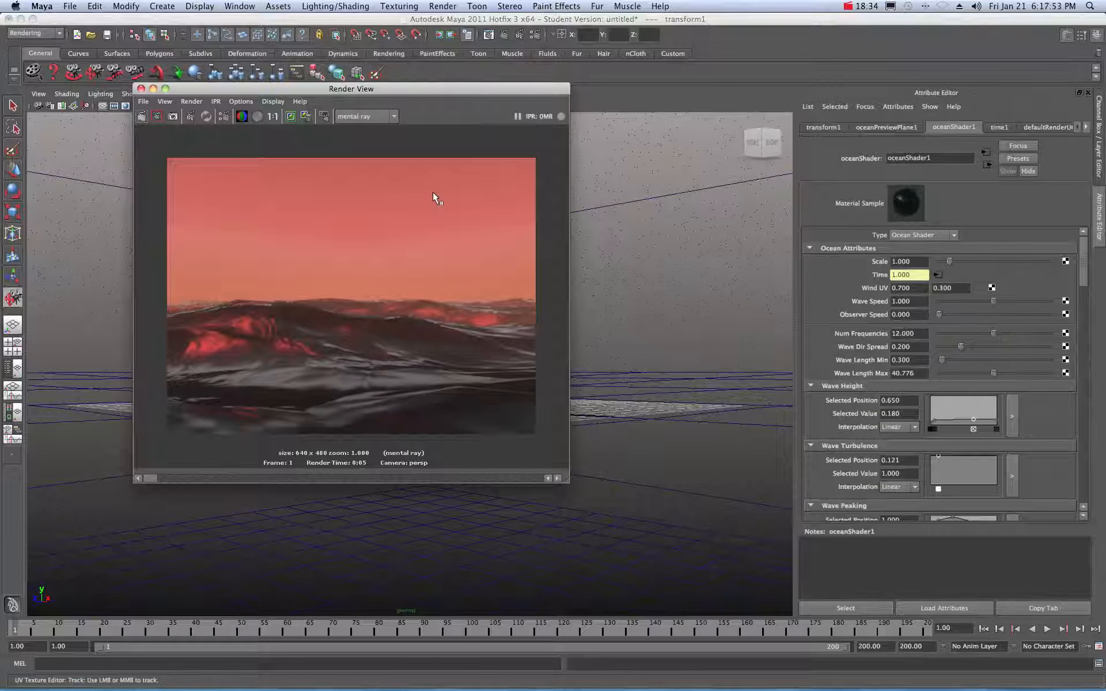
left_click_drag(455, 90, 1105, 157)
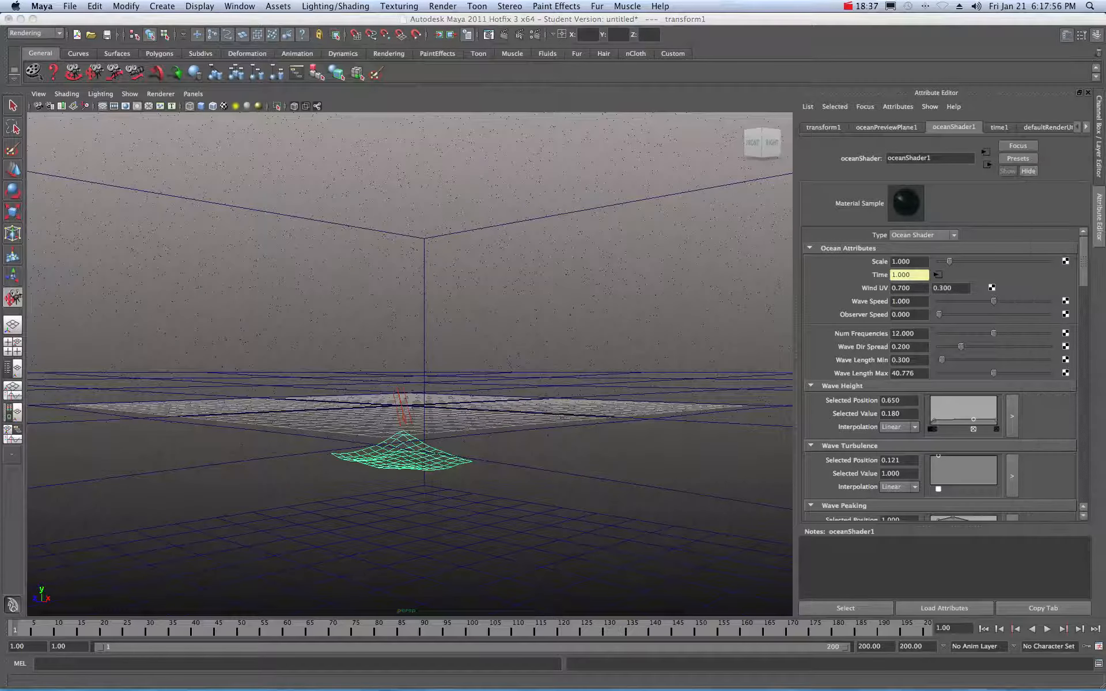
- Play back the wave animation, lower the ocean shader's Wave Speed to 0.283 and play it again, stopping at frame 92
left_click(1046, 629)
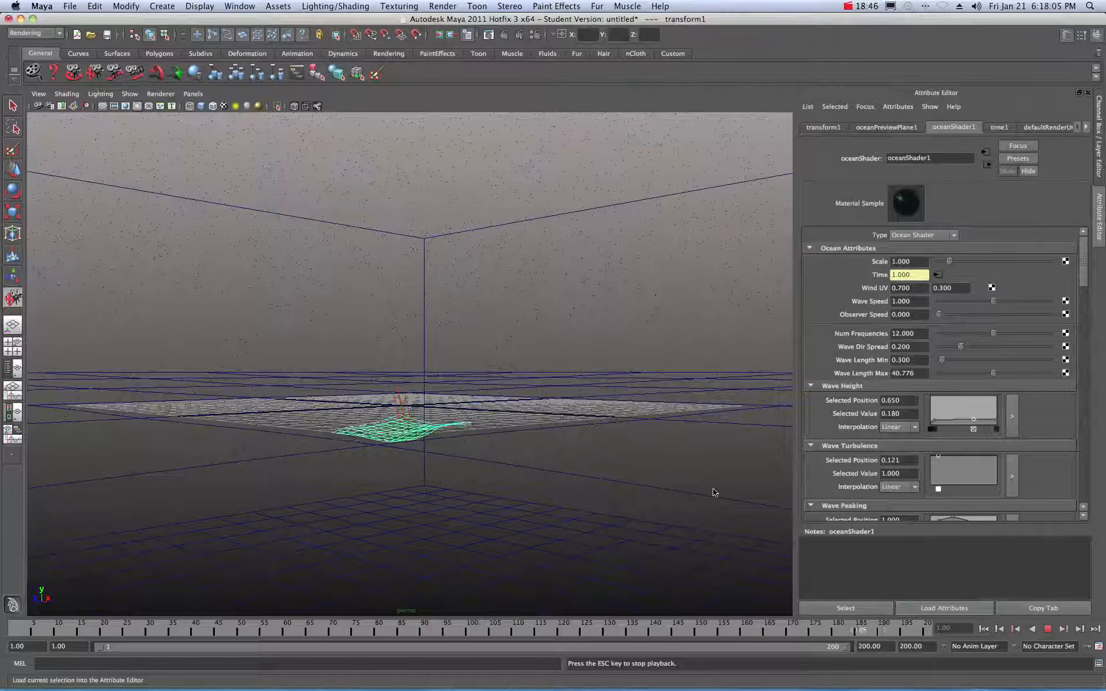
left_click(1048, 630)
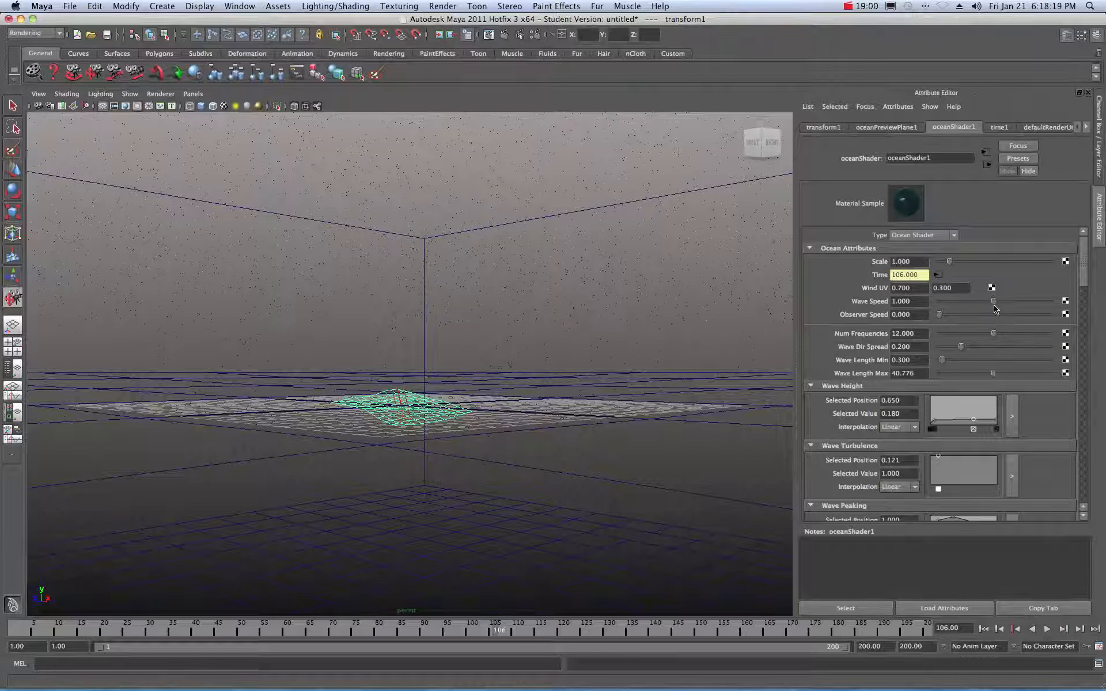
left_click_drag(995, 304, 955, 304)
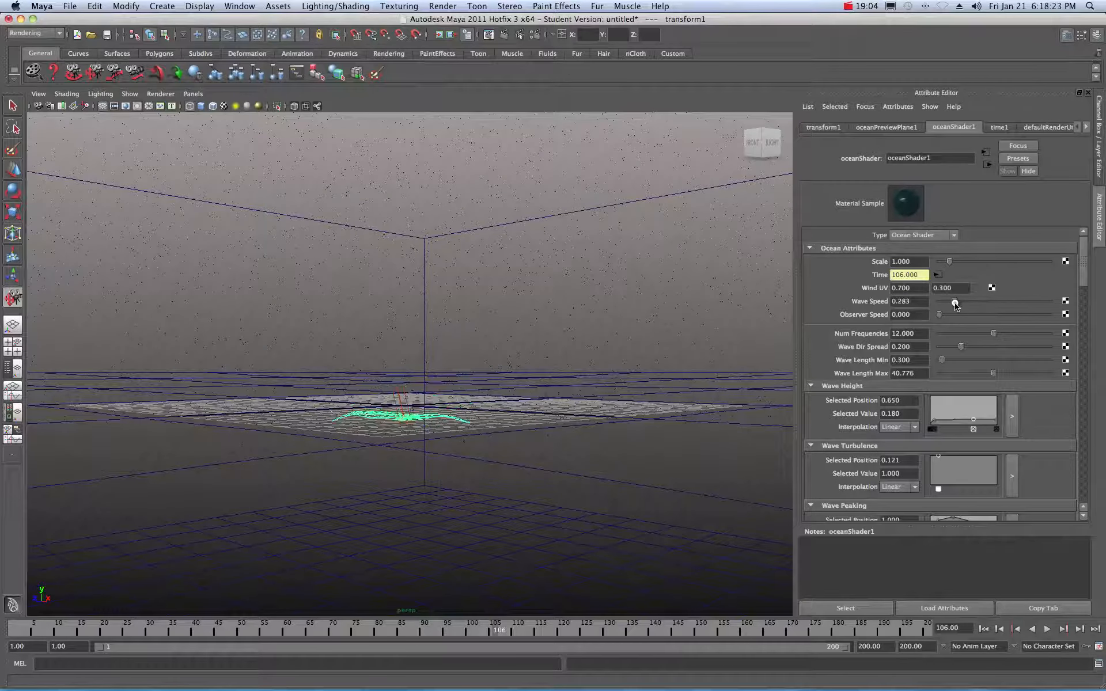
left_click(1047, 629)
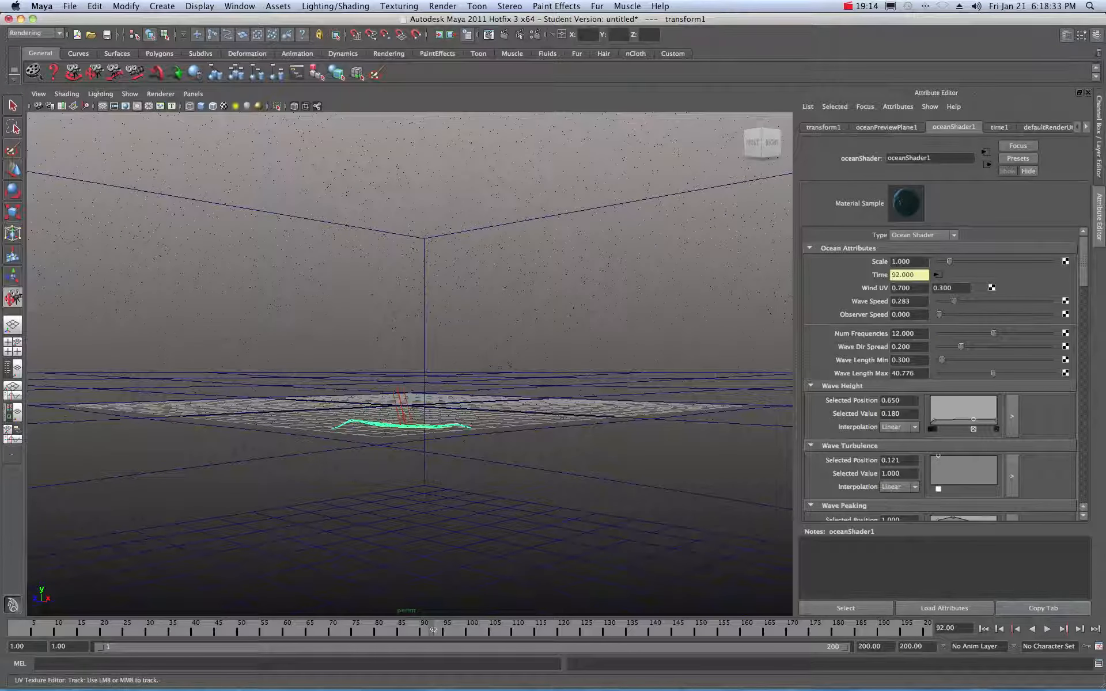
- Render frame 92 to check the ocean surface, and move the Render View off the viewport
left_click_drag(1105, 166, 337, 166)
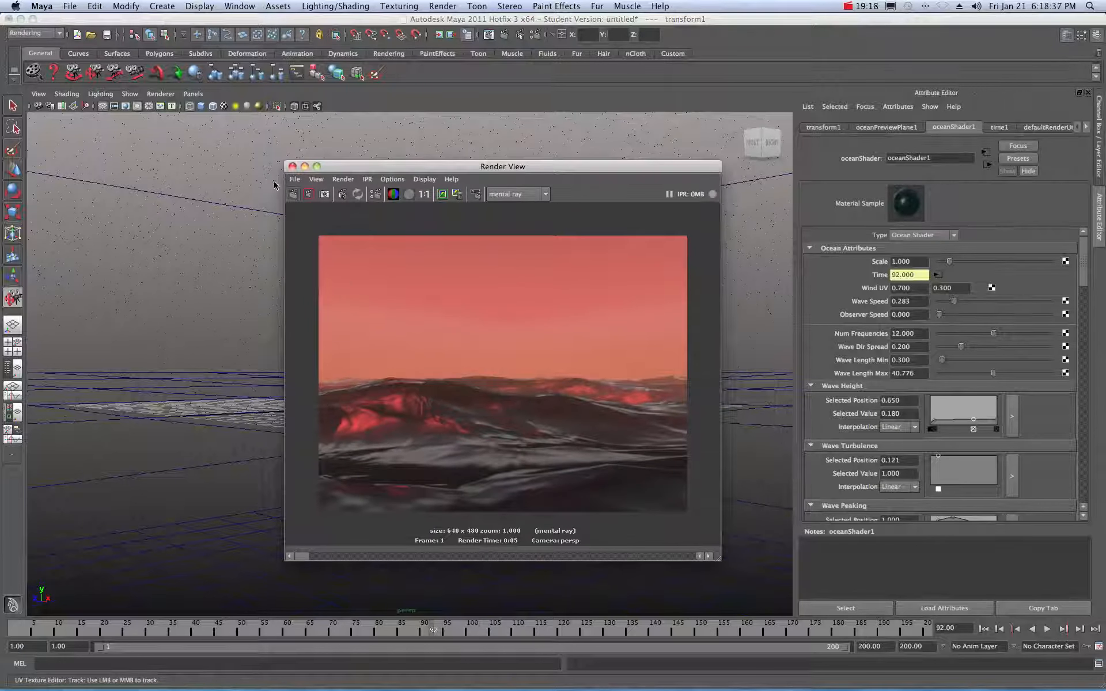
left_click(292, 194)
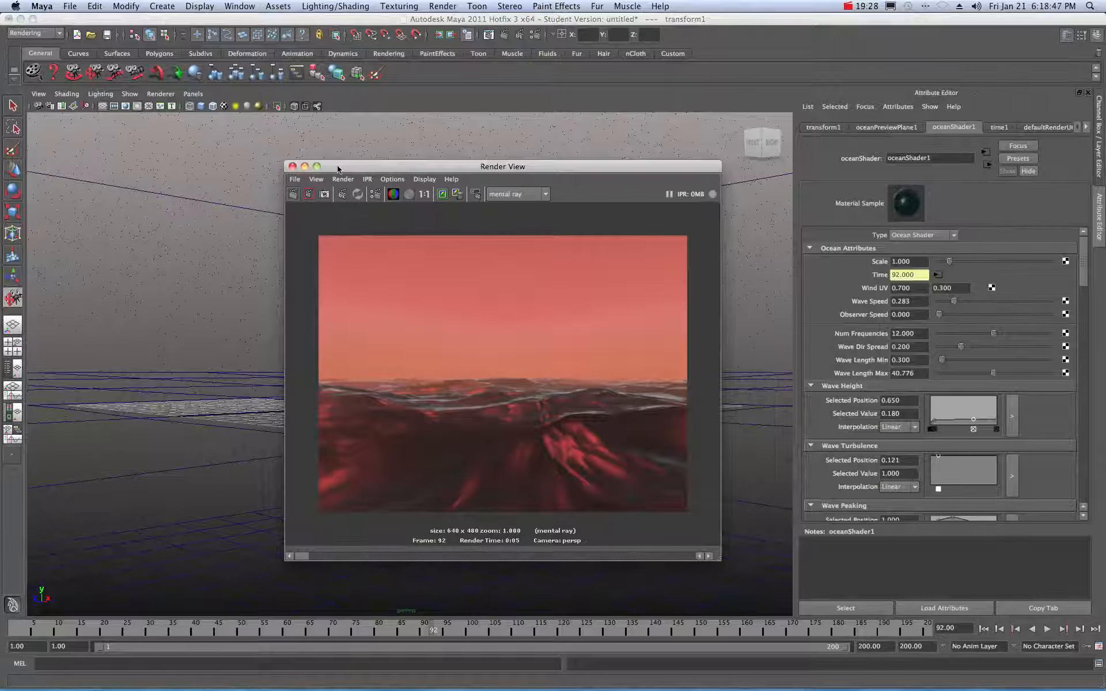
left_click_drag(338, 168, 1105, 167)
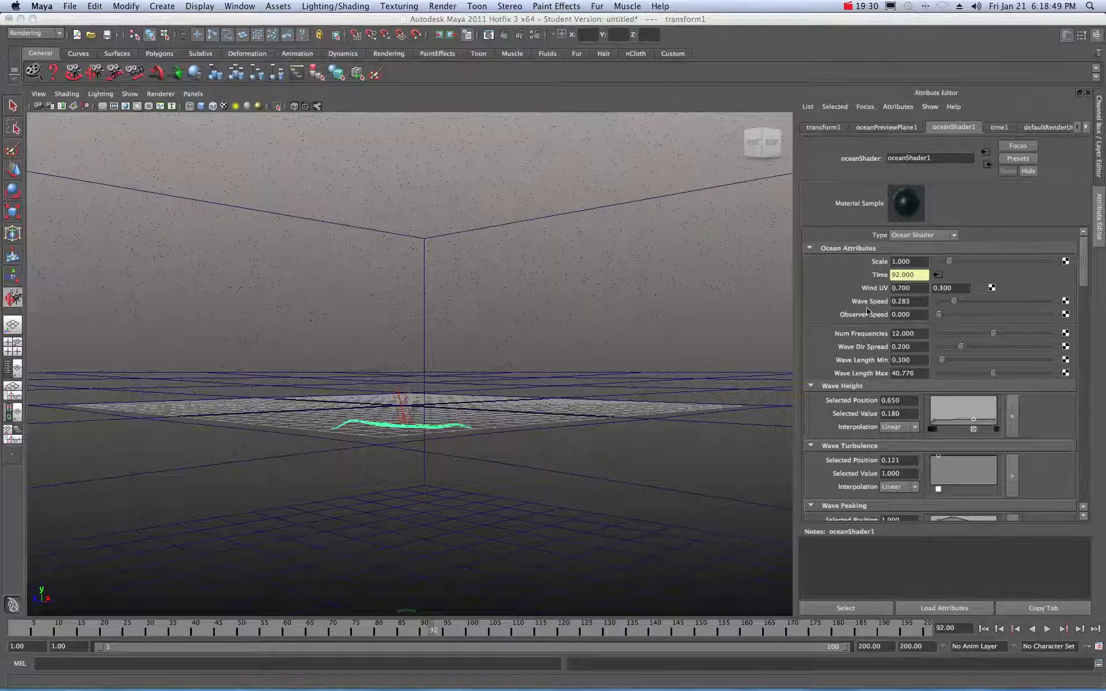
- Raise Wave Speed to 0.565, pull the perspective view back slightly and re-render frame 92
left_click_drag(954, 302, 970, 302)
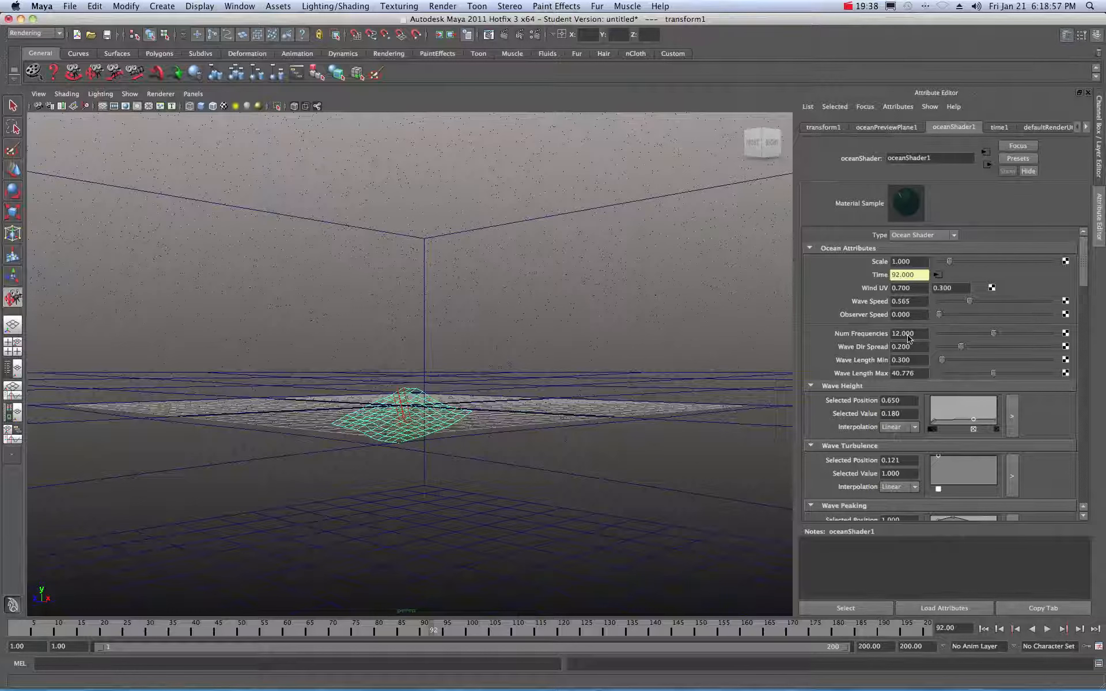
scroll(590, 319, "down", 3)
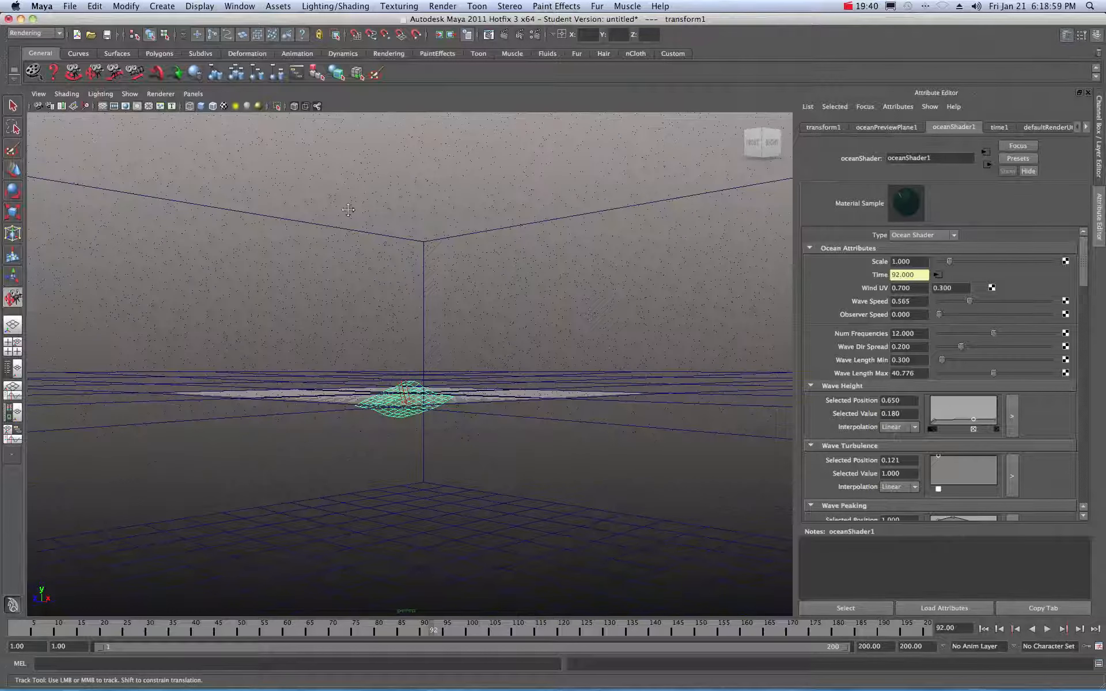
middle_click_drag(324, 219, 325, 239, "alt")
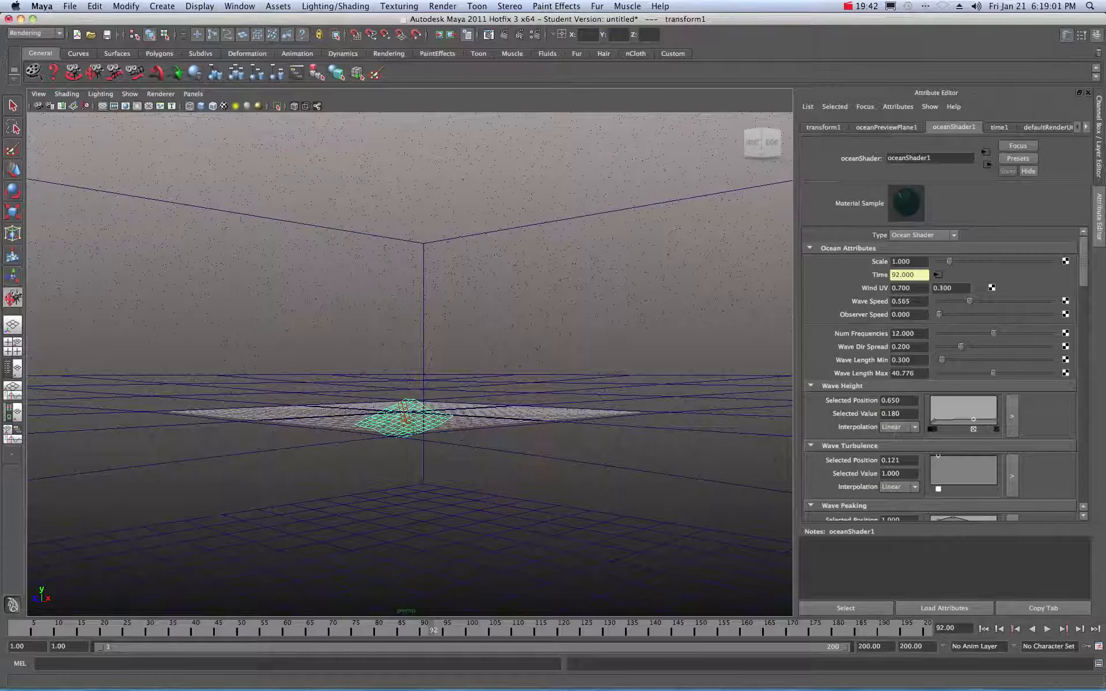
left_click_drag(1105, 140, 540, 148)
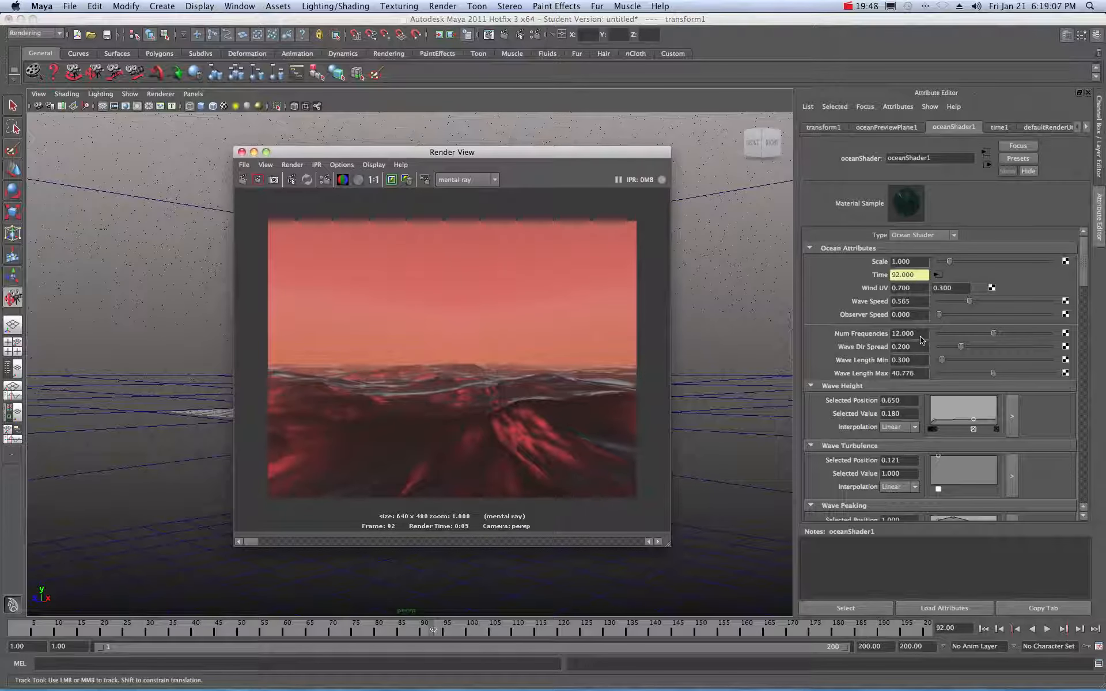
left_click(242, 179)
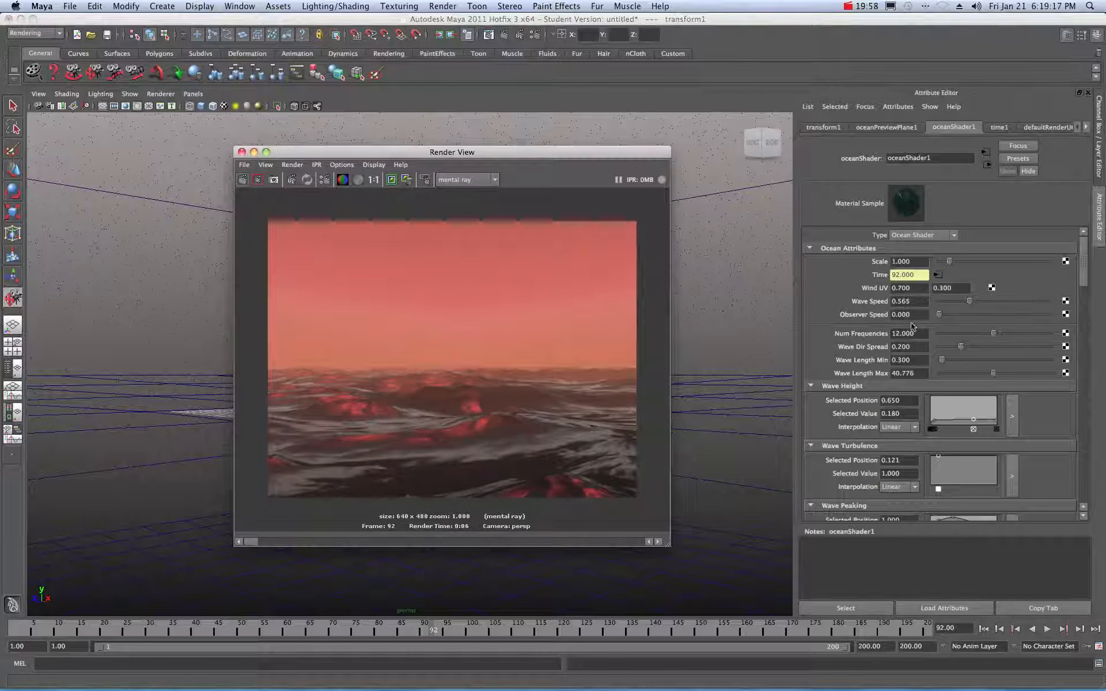
- Set Num Frequencies to 4 and raise the Wave Height curve point to 0.640 at position 0.617, re-rendering after each change
left_click(887, 337)
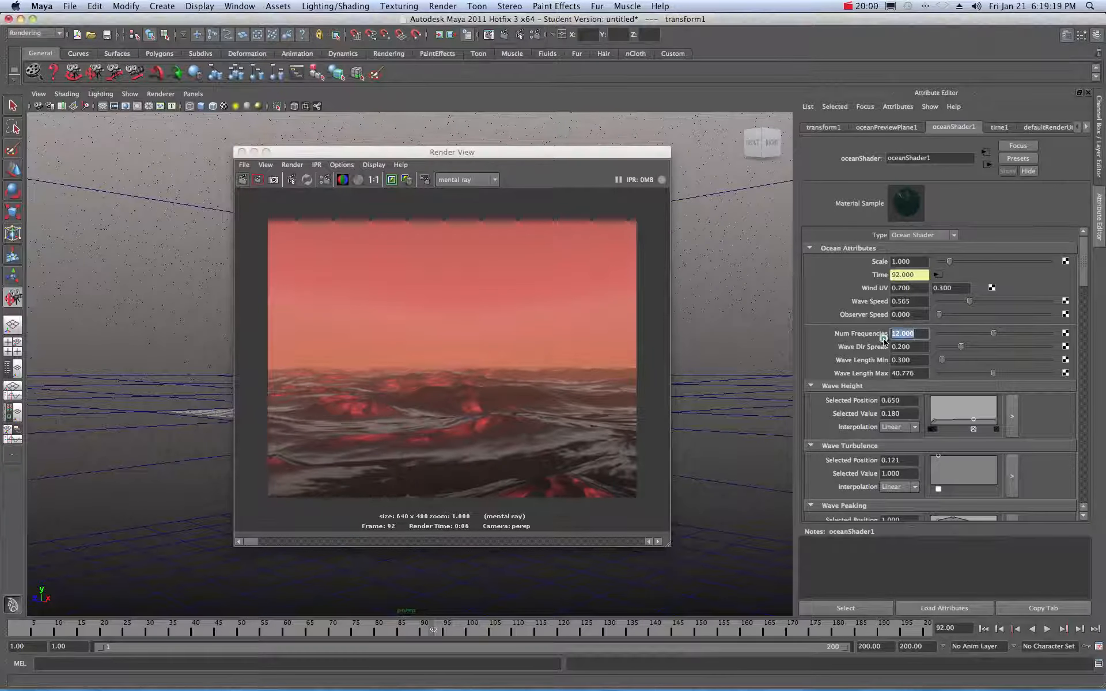
type("4")
left_click(907, 349)
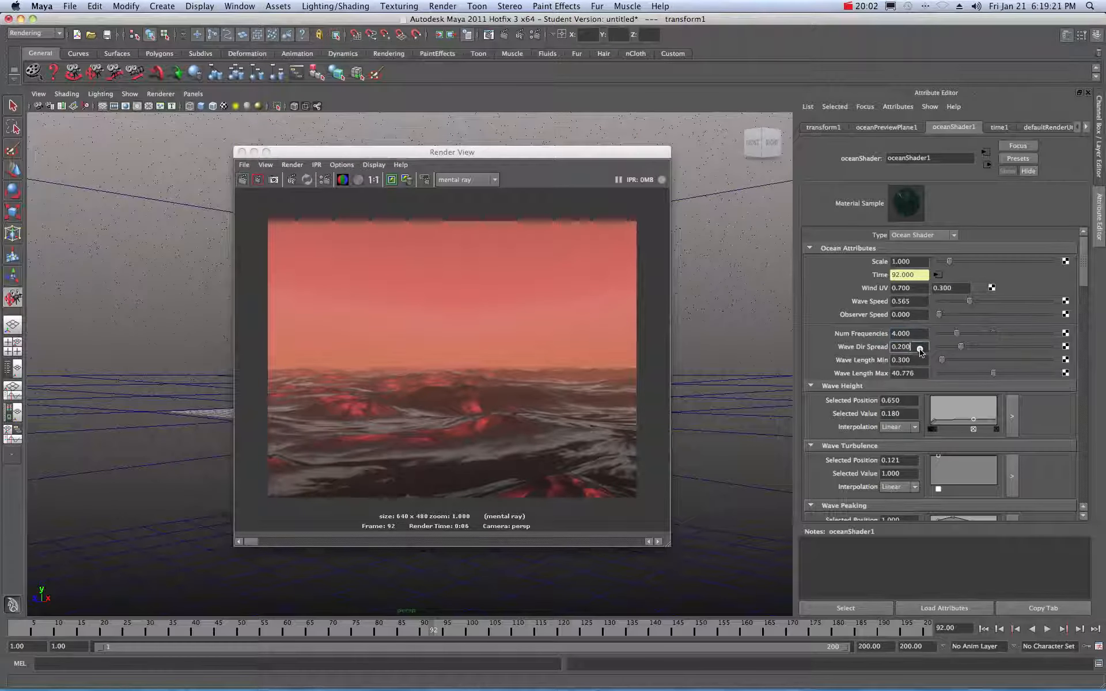
left_click(242, 180)
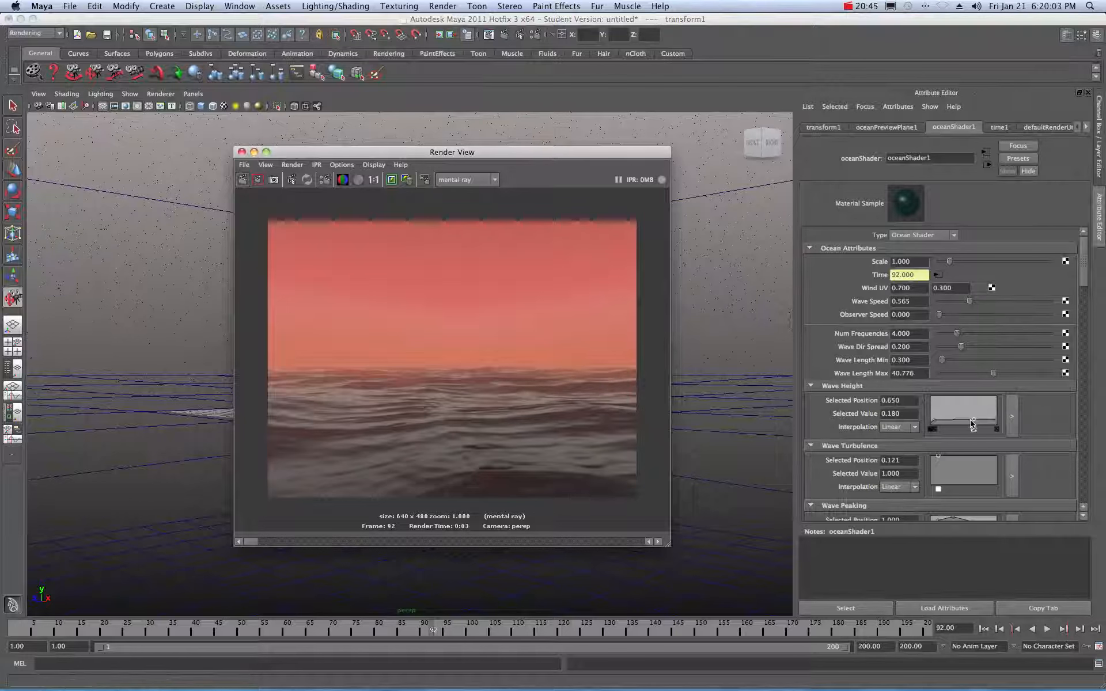
left_click_drag(974, 422, 972, 408)
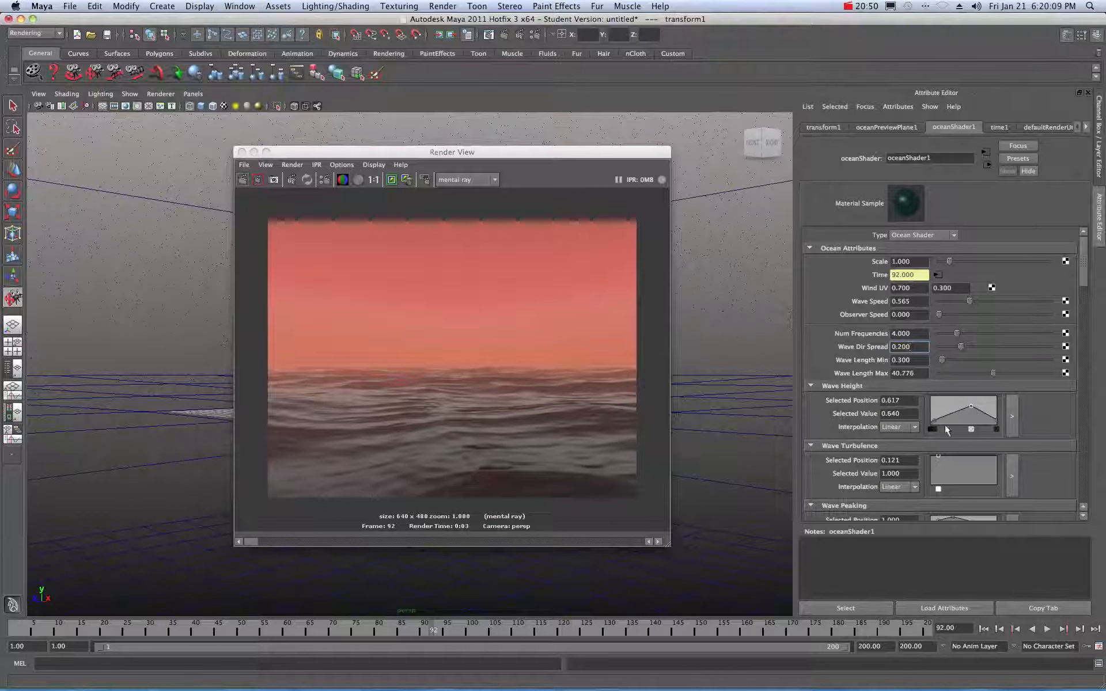
left_click(243, 179)
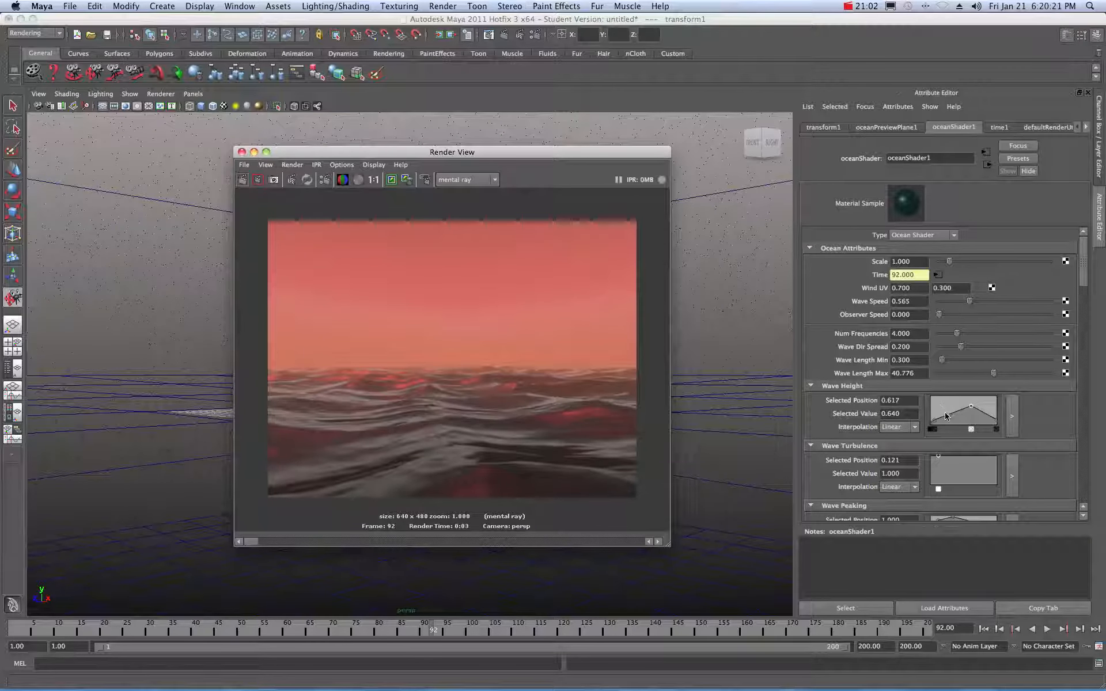
- Open the enlarged Wave Peaking curve and lower its two middle points to 0.3000, at positions 0.1548 and 0.3790, and re-render frame 92
scroll(870, 423, "down", 2)
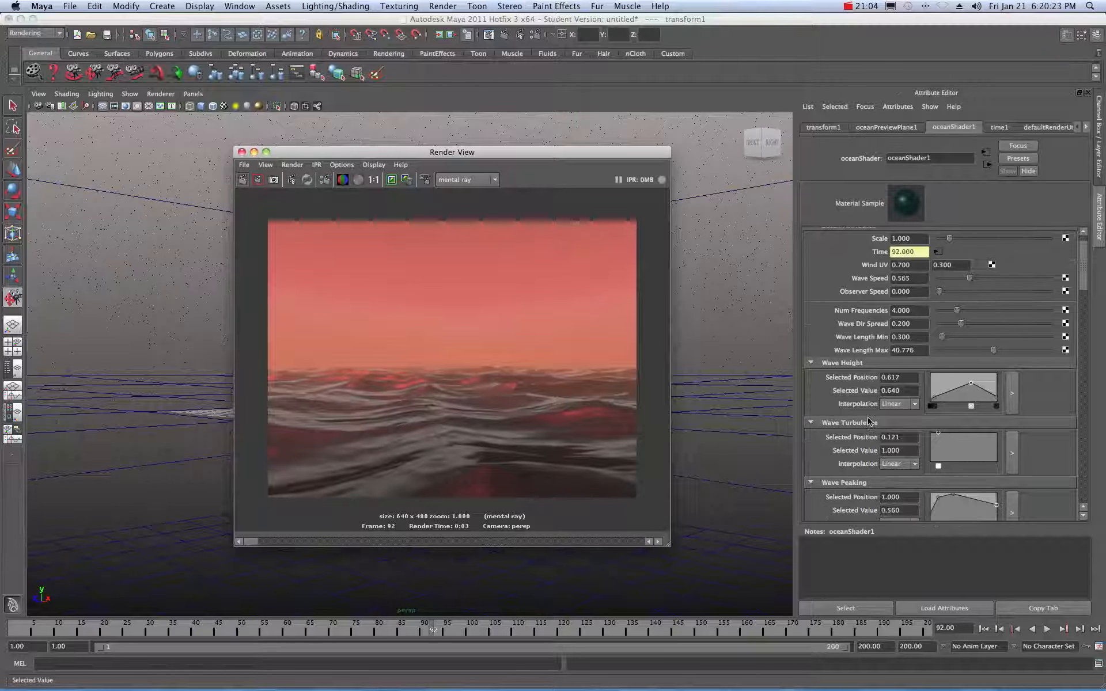
scroll(944, 426, "down", 1)
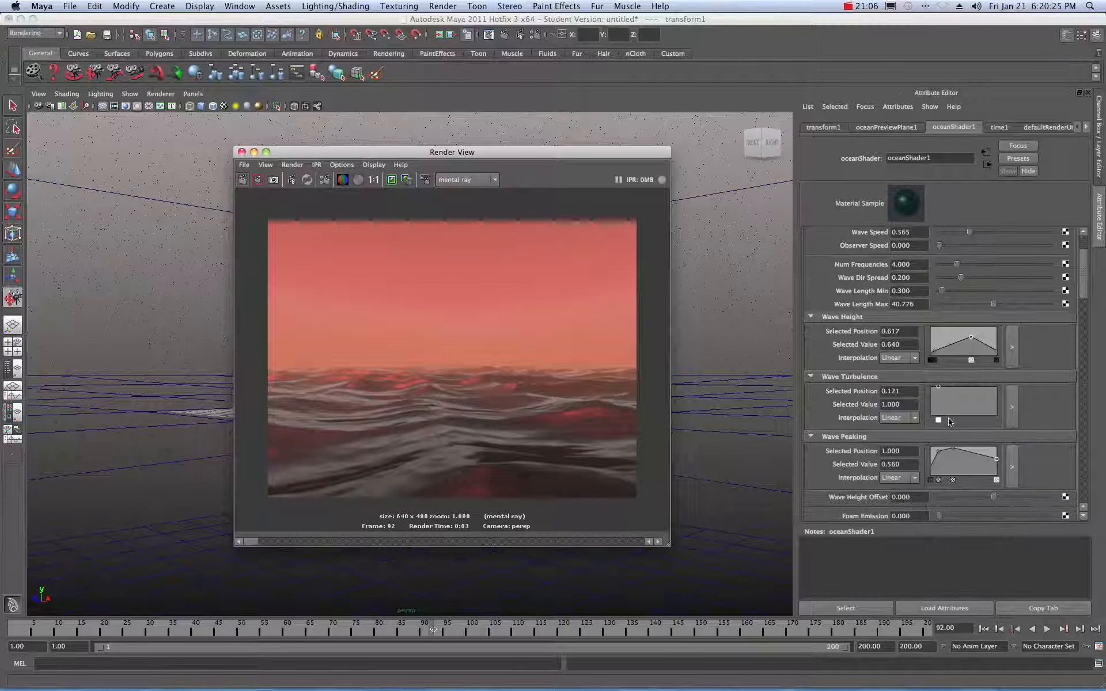
scroll(861, 405, "down", 1)
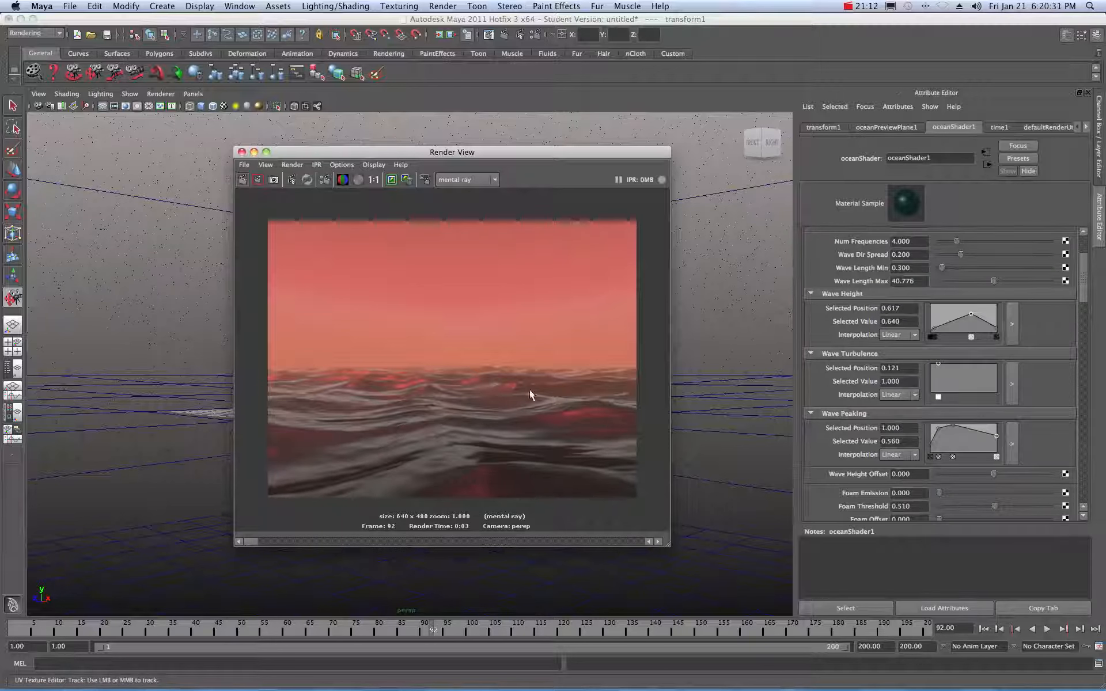
left_click(1011, 444)
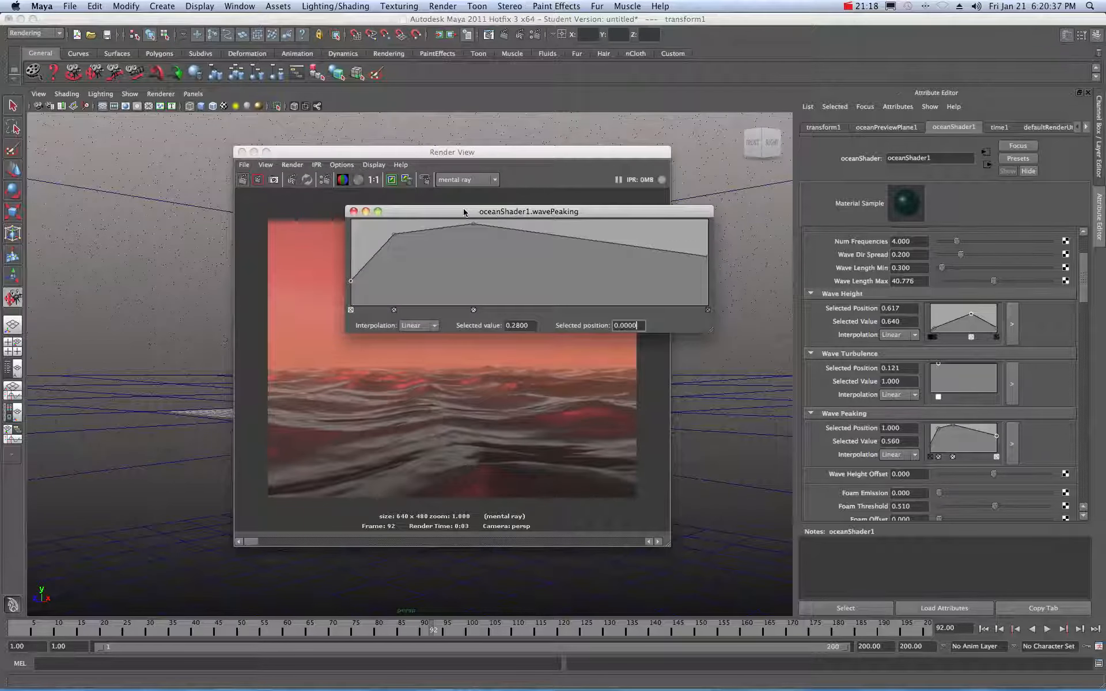
left_click_drag(464, 211, 804, 177)
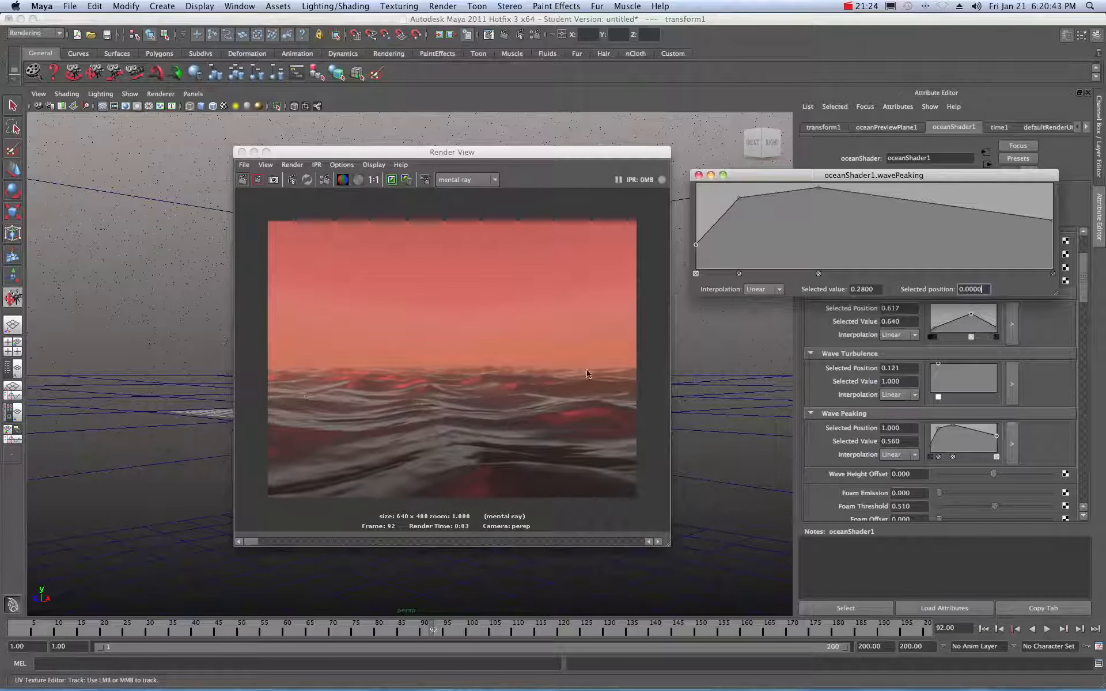
left_click_drag(738, 198, 750, 243)
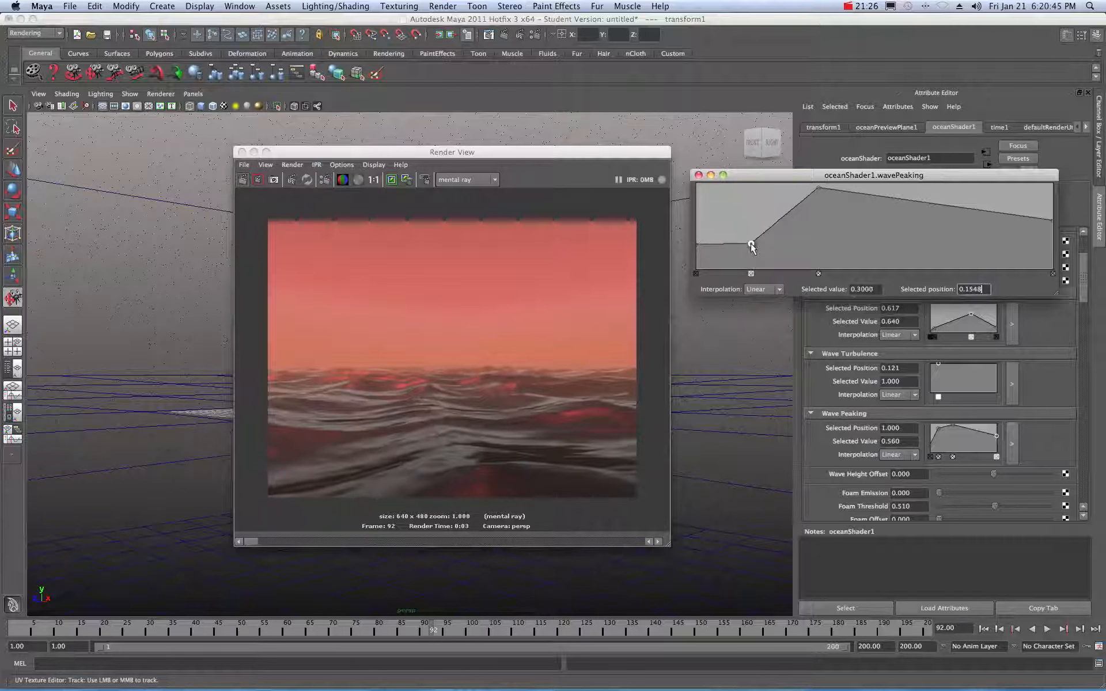
left_click_drag(818, 188, 830, 243)
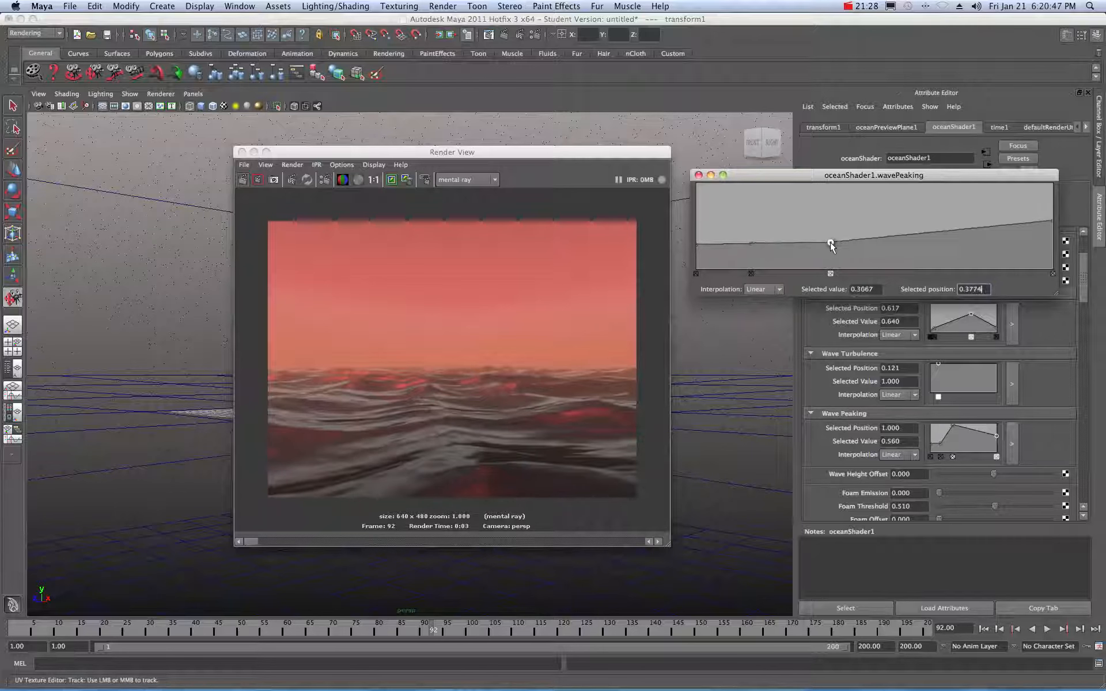
left_click(243, 179)
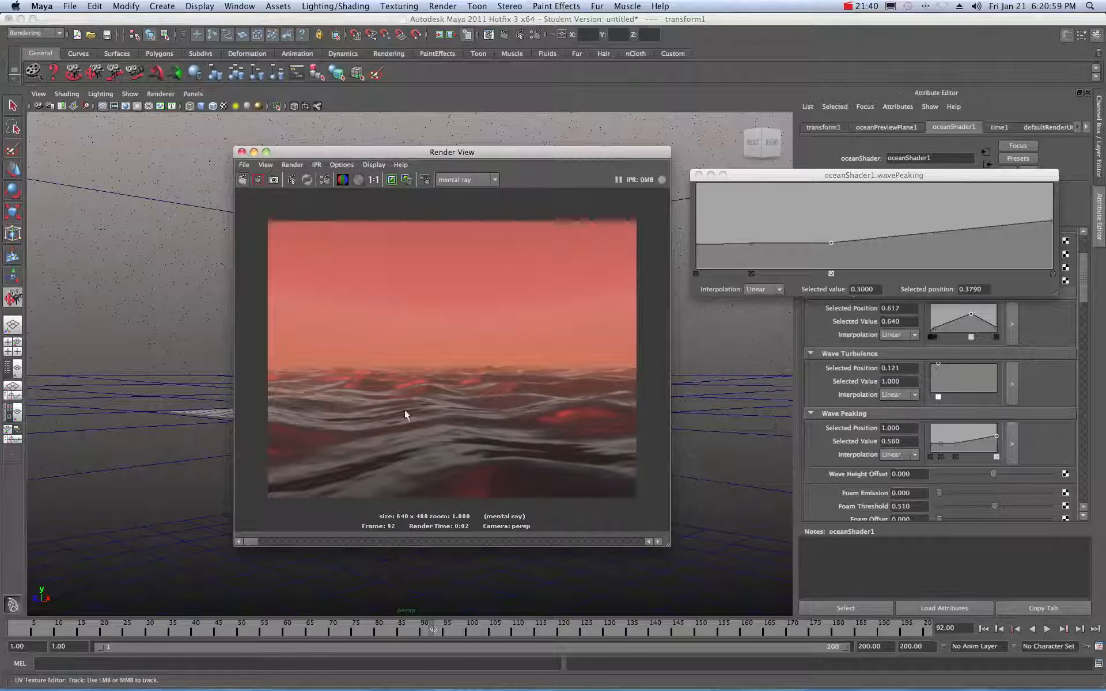
- Raise the Wave Peaking curve's two middle points to 0.4800 and 1.0000, the latter at position 0.3726, and re-render
left_click(751, 247)
left_click_drag(751, 247, 751, 226)
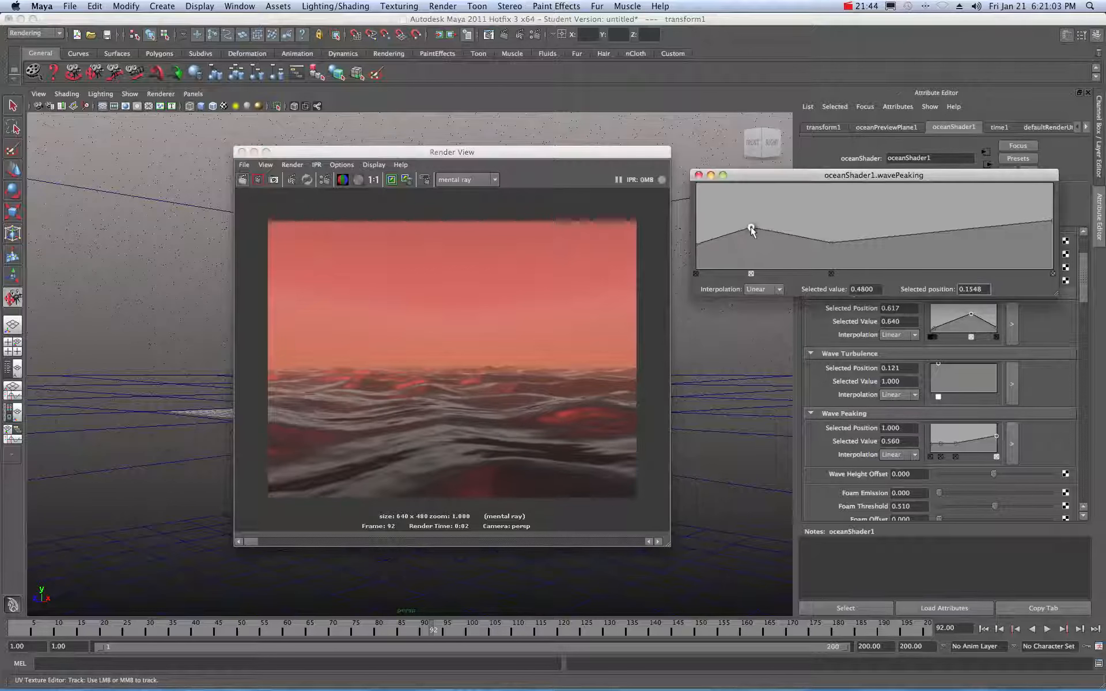
left_click(832, 242)
left_click_drag(832, 242, 828, 183)
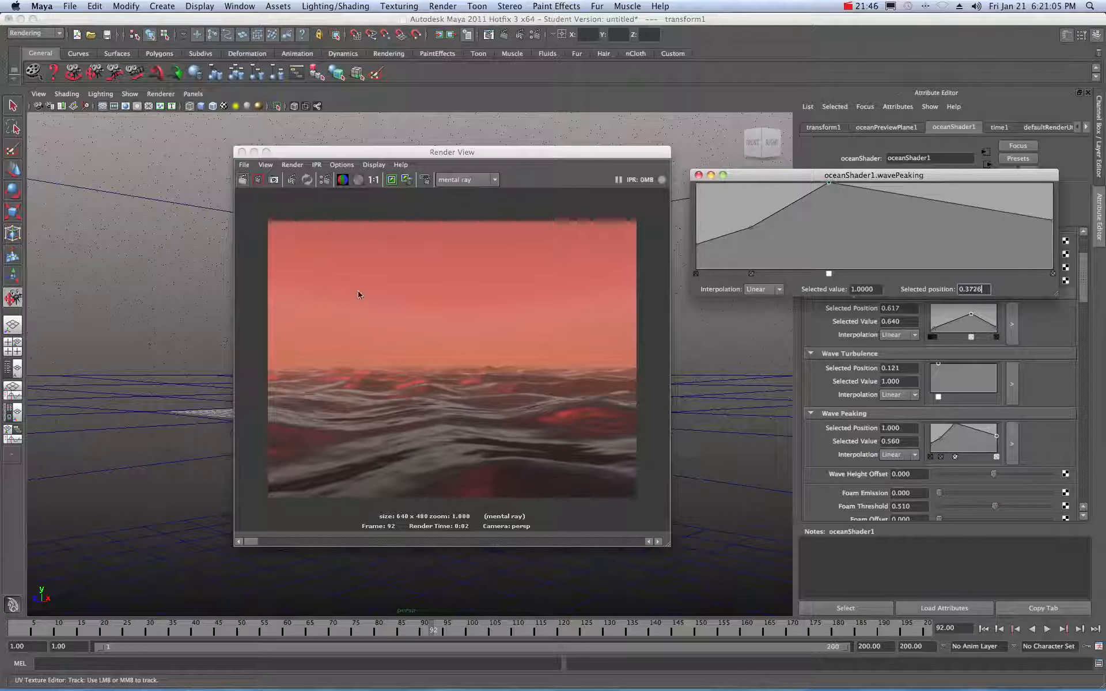
left_click(243, 179)
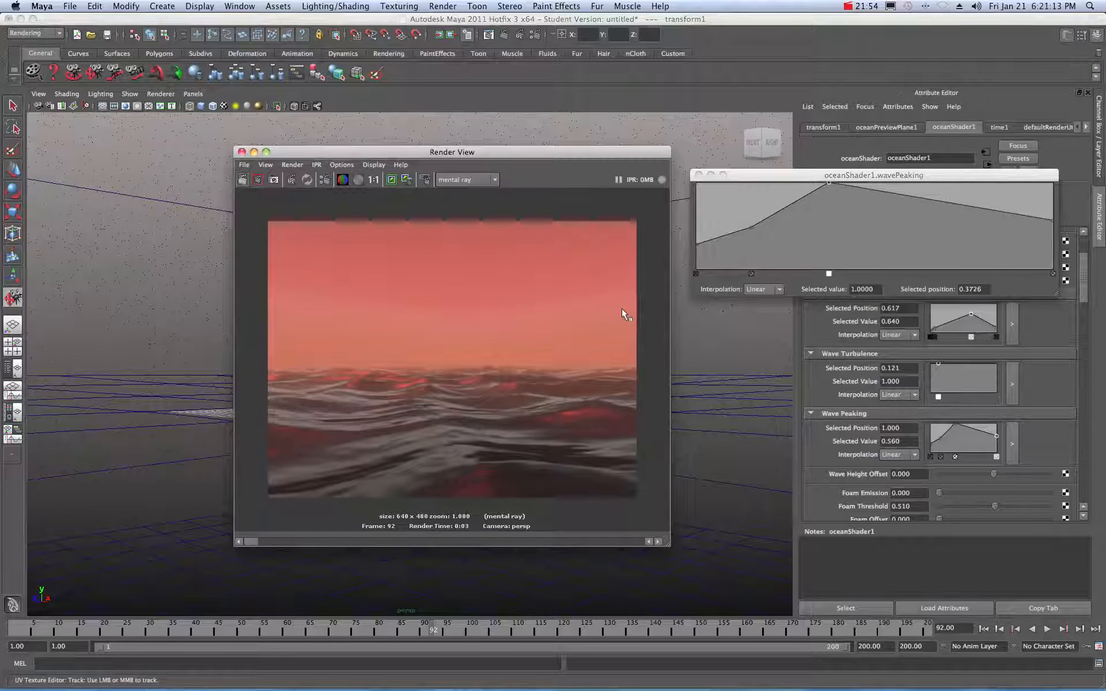
- Add a Wave Peaking point of 0.4200 at position 0.5984, re-render, and clear the Render View and curve editor away
left_click(899, 195)
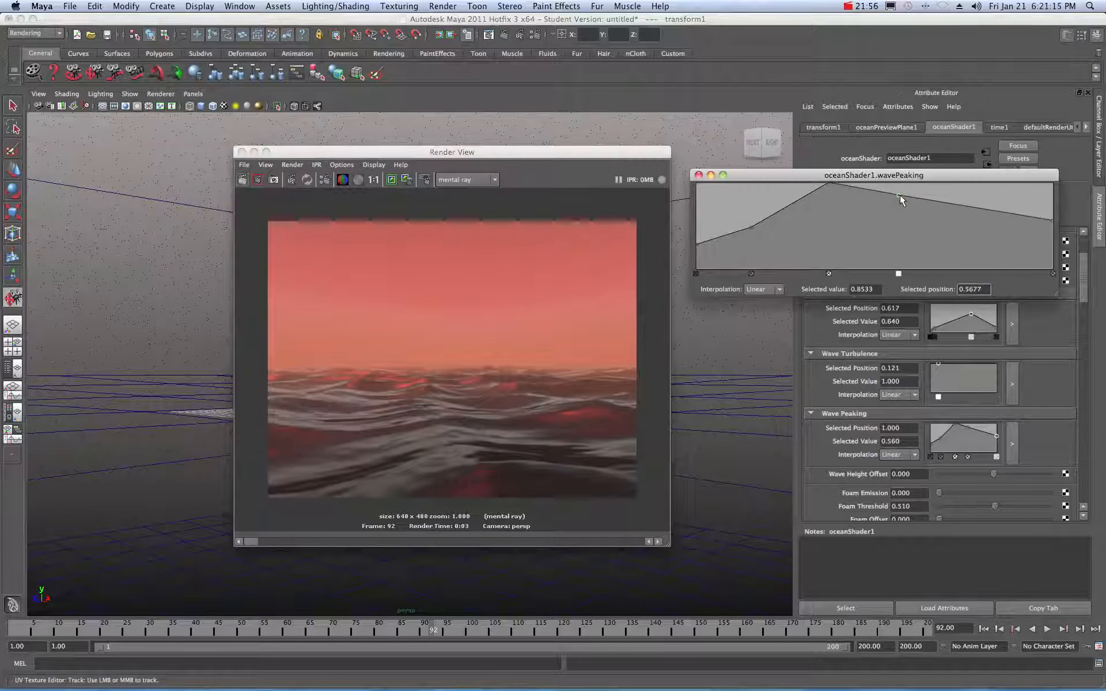
left_click_drag(899, 194, 910, 233)
left_click(242, 179)
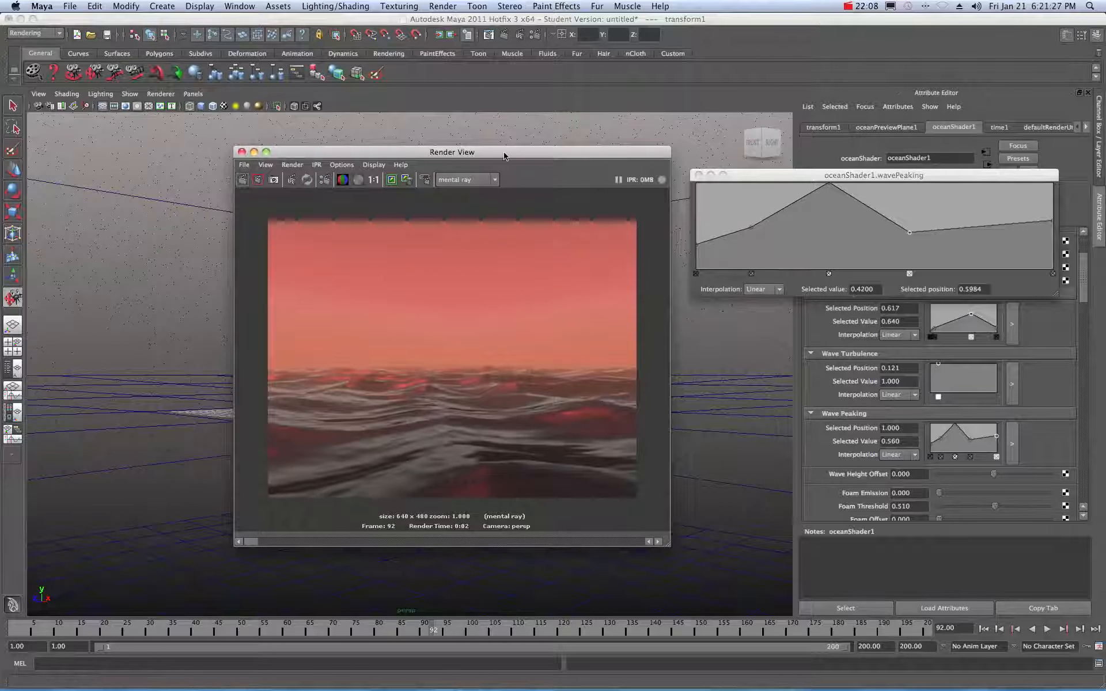
left_click_drag(504, 152, 1105, 219)
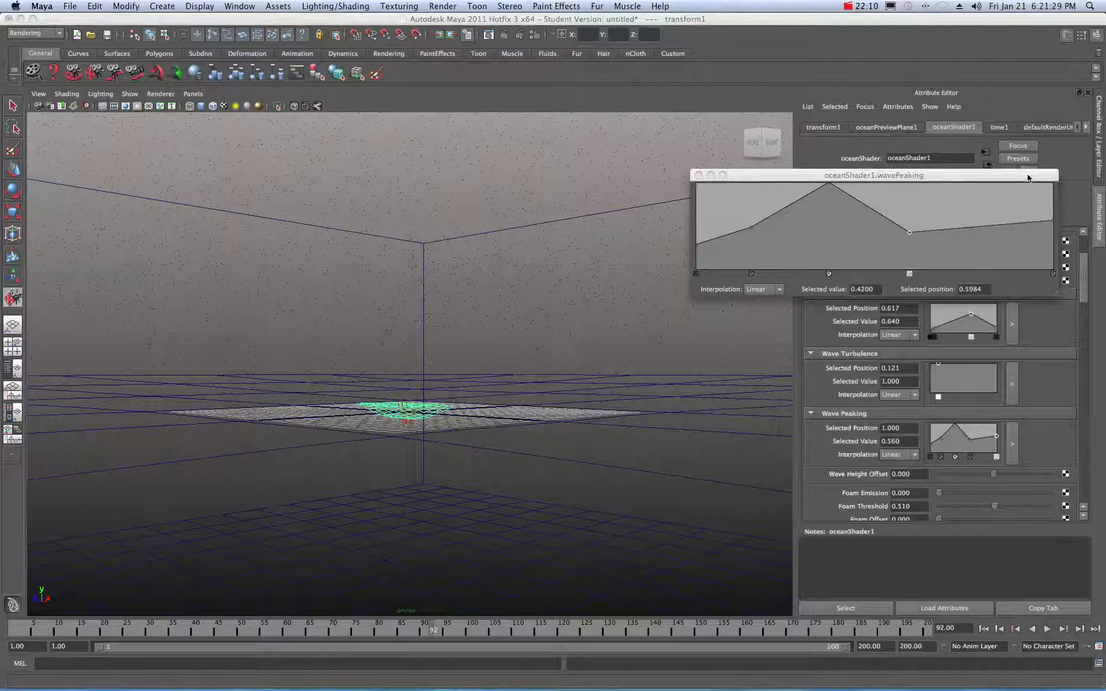
left_click(699, 175)
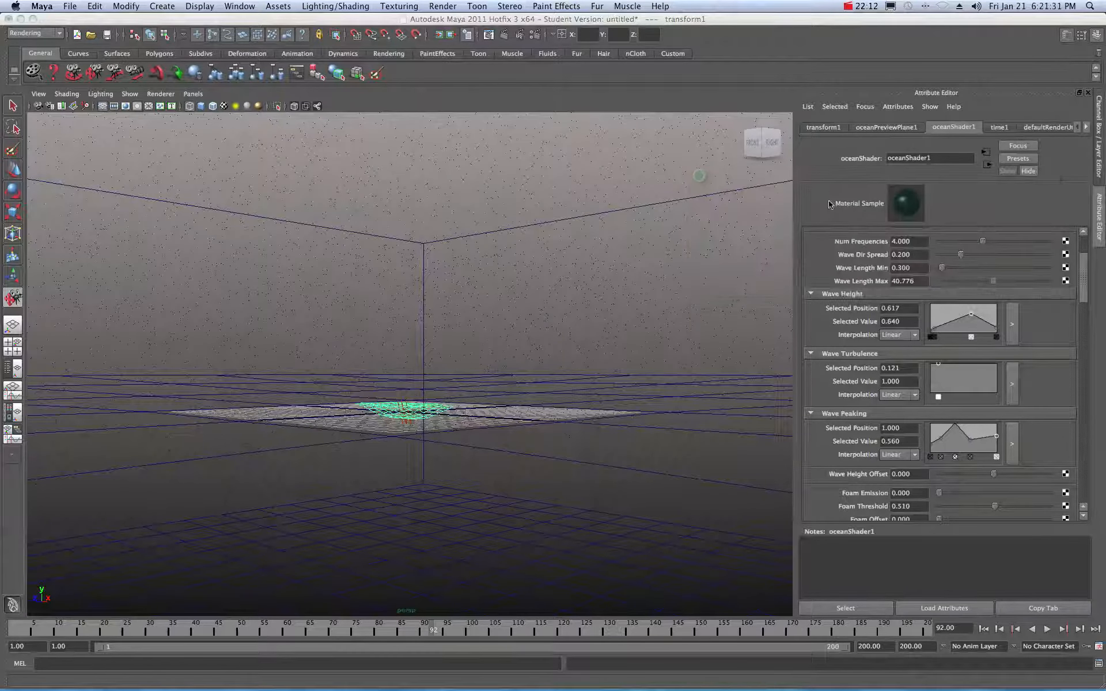
- Bring the Render View back over the viewport, set the ocean shader's Foam Emission to 0.183 and re-render frame 92
scroll(847, 432, "down", 5)
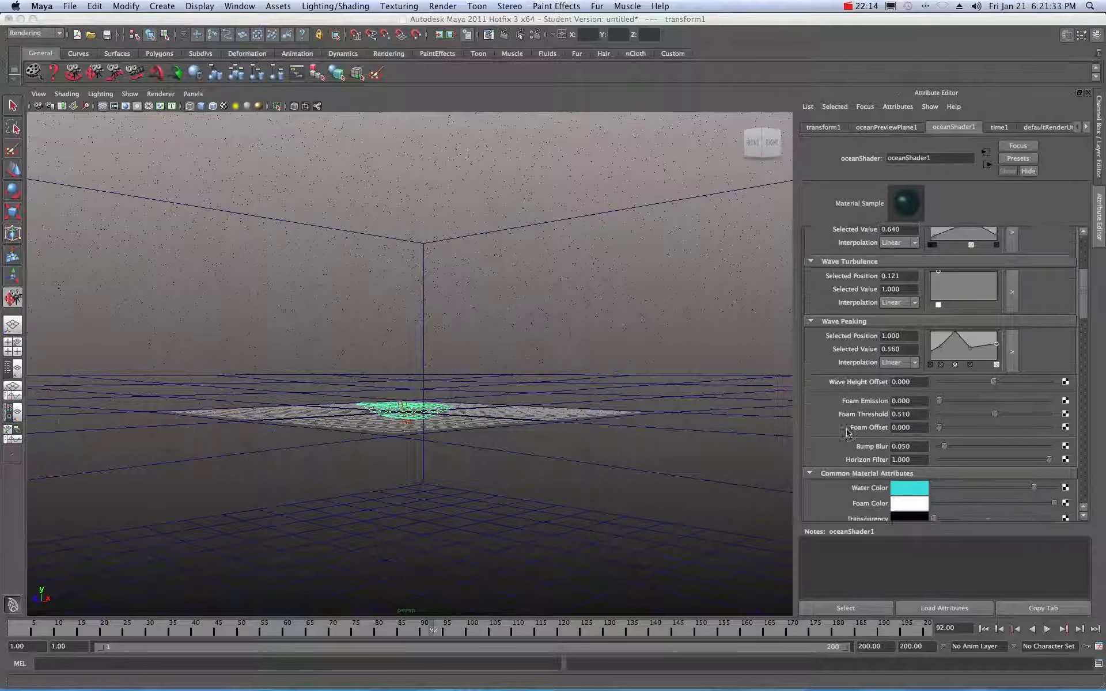
scroll(847, 432, "down", 4)
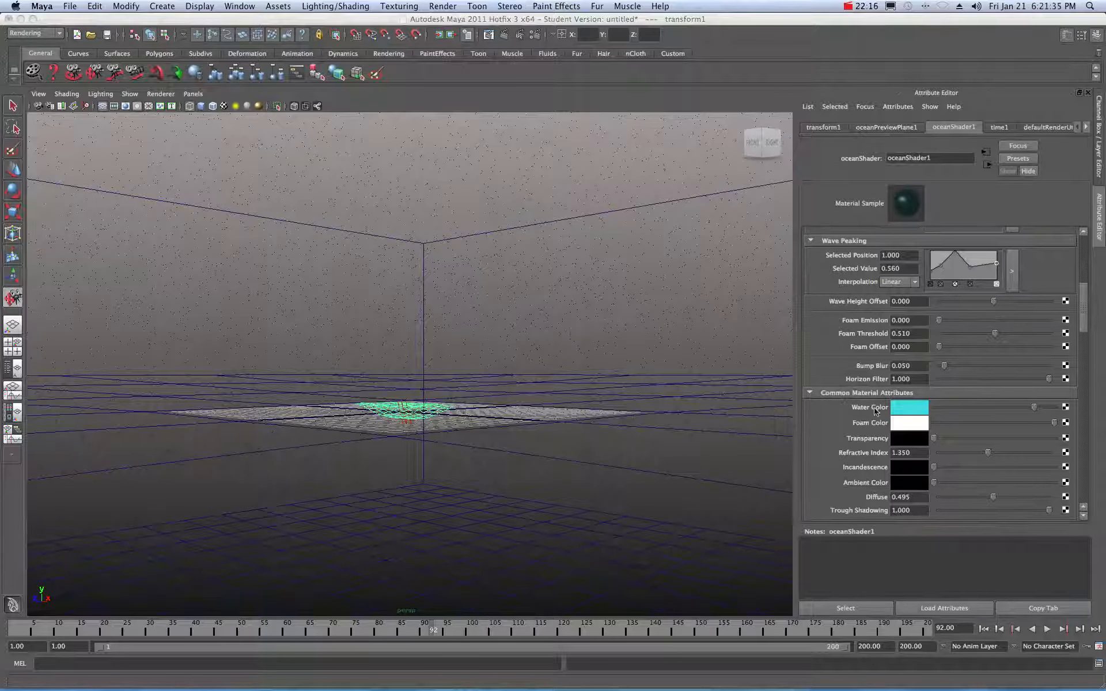
left_click_drag(1105, 177, 477, 174)
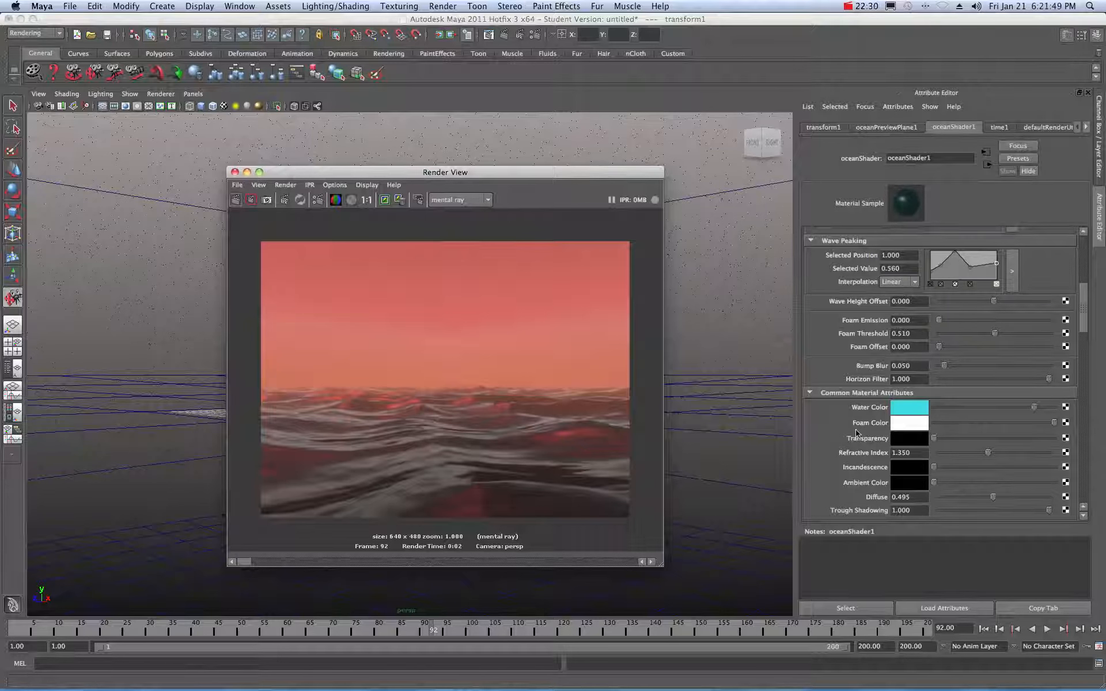
scroll(862, 458, "down", 3)
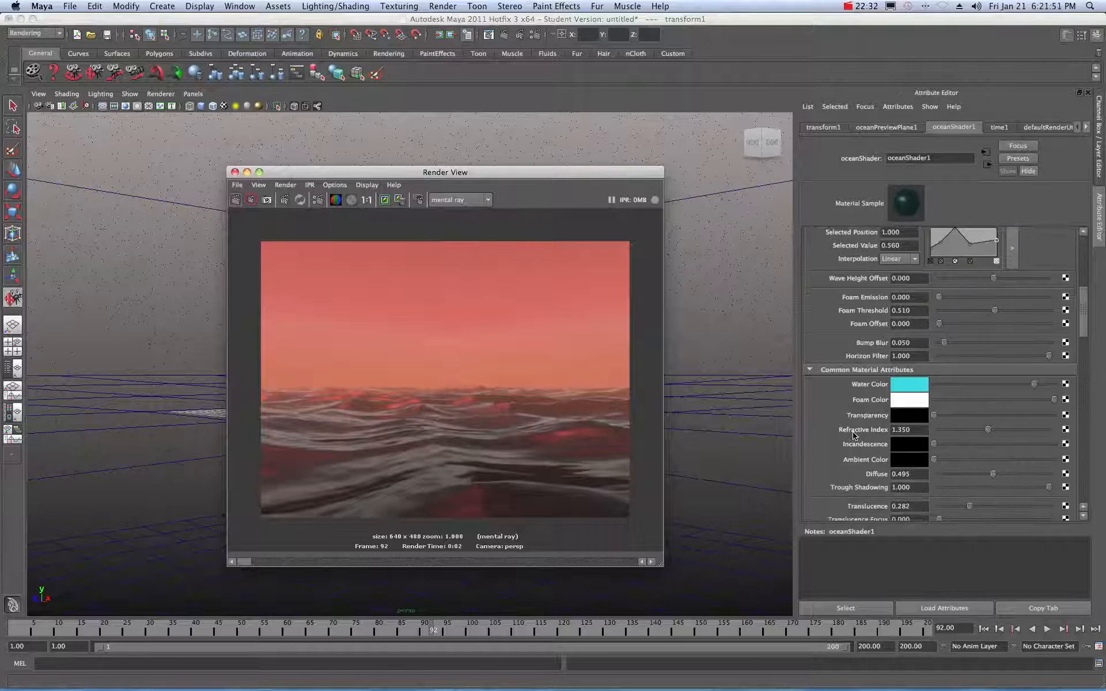
scroll(849, 300, "up", 5)
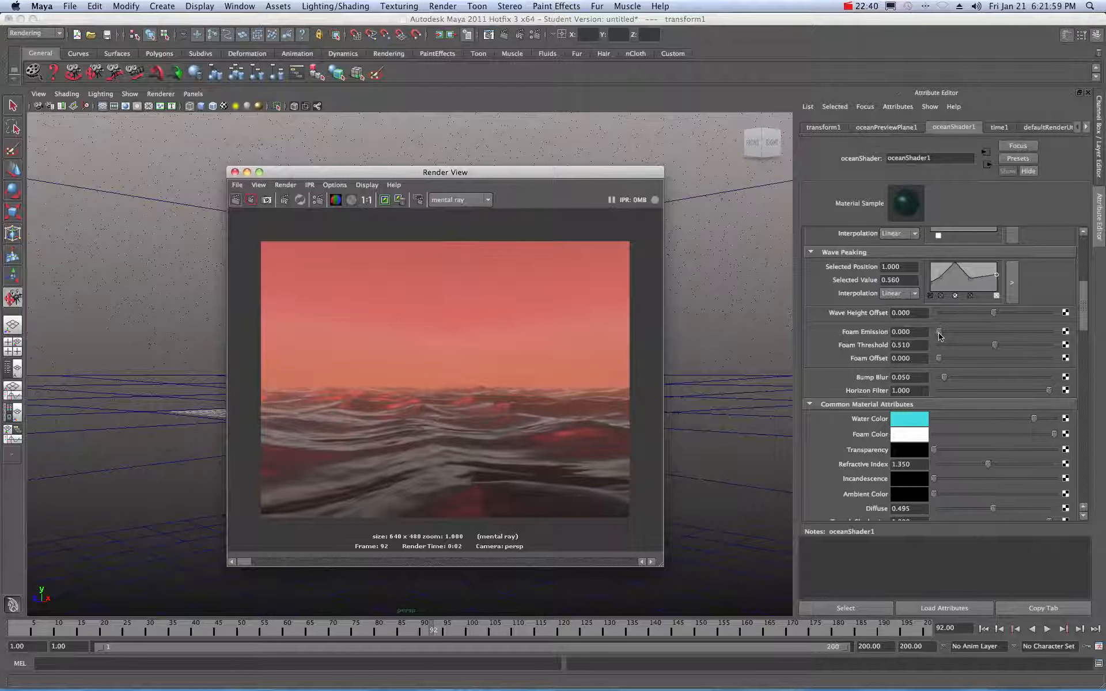
left_click_drag(938, 333, 960, 337)
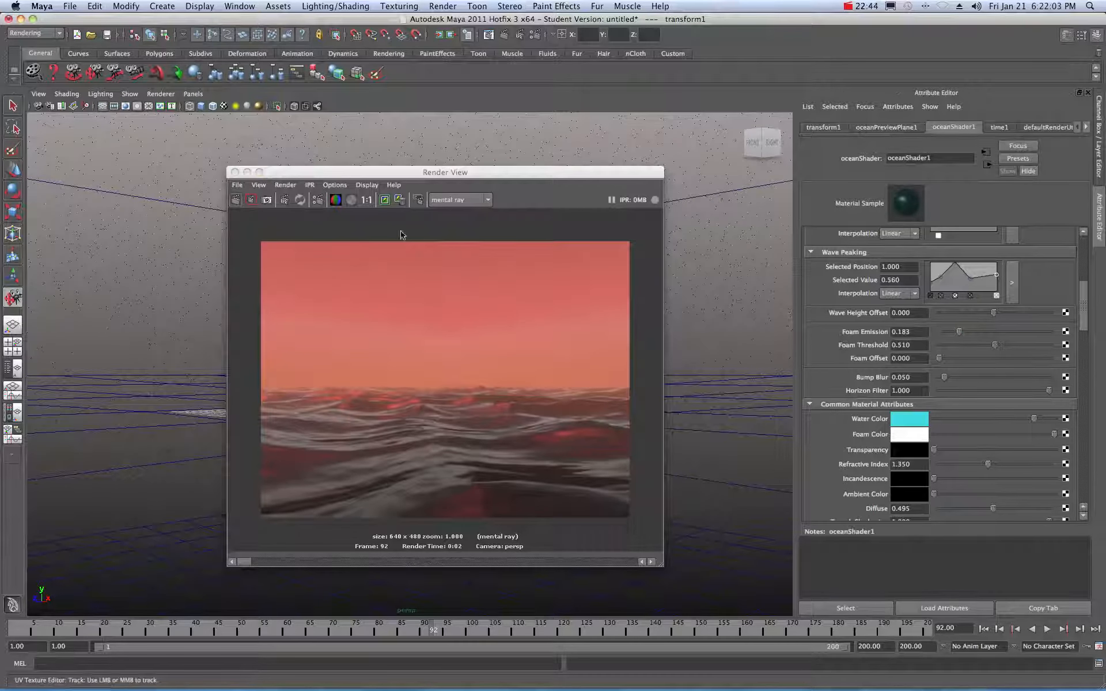
left_click(236, 199)
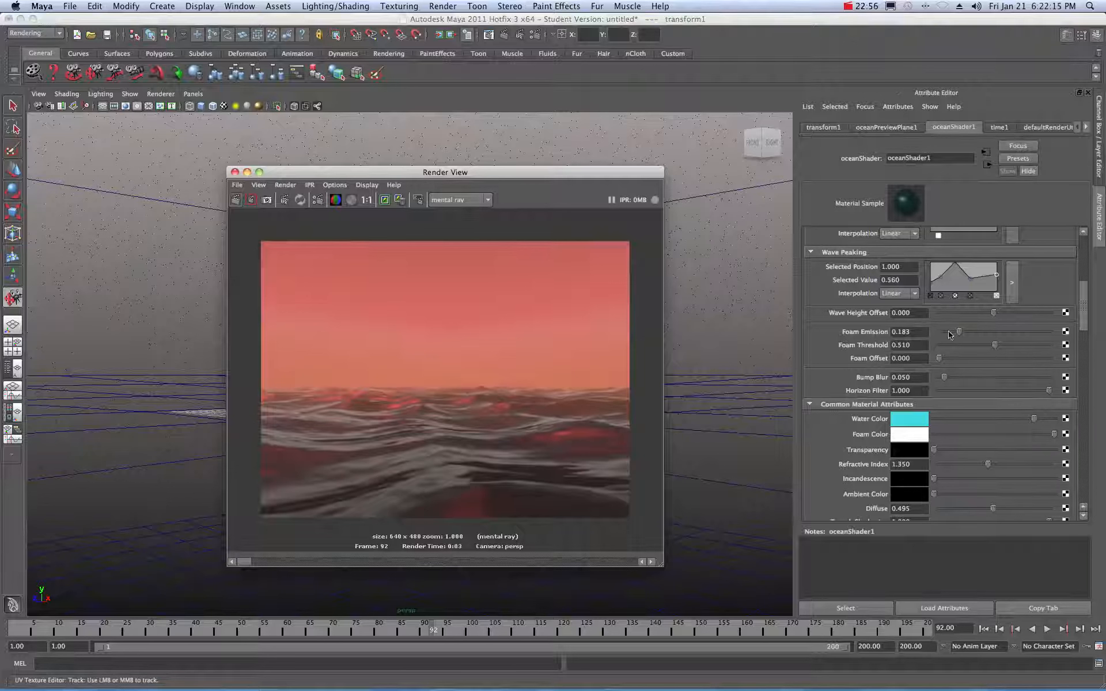
- Raise Foam Emission to 0.288 and Foam Threshold to 0.613, and re-render the ocean
left_click_drag(959, 333, 1043, 346)
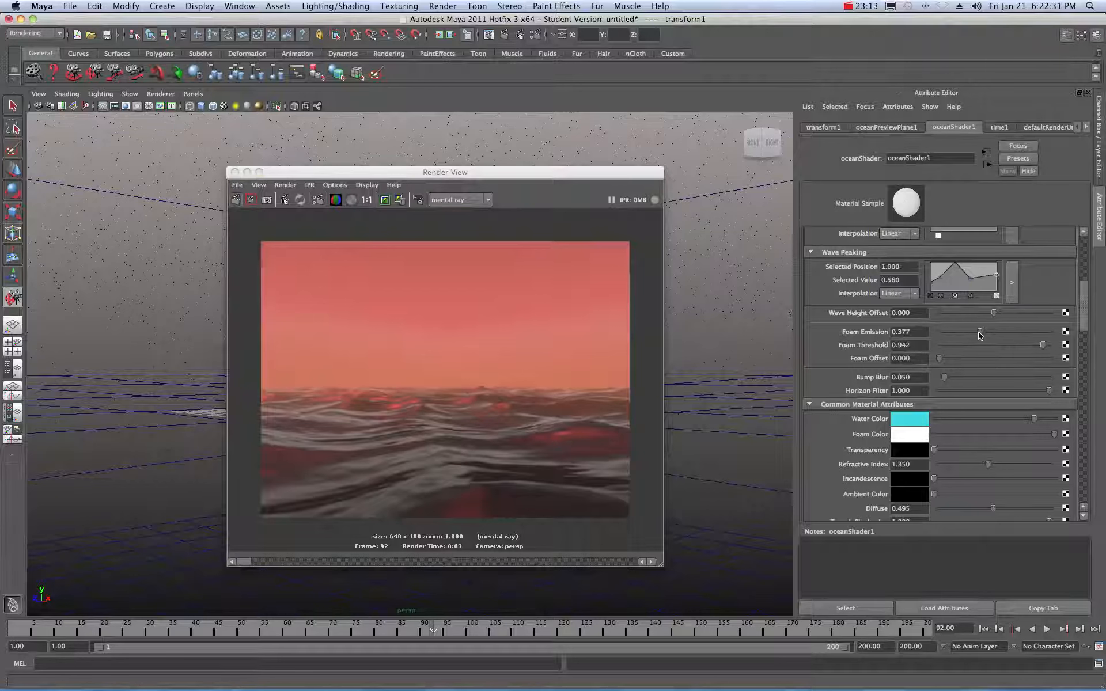
left_click_drag(979, 334, 970, 334)
left_click_drag(1043, 344, 1040, 344)
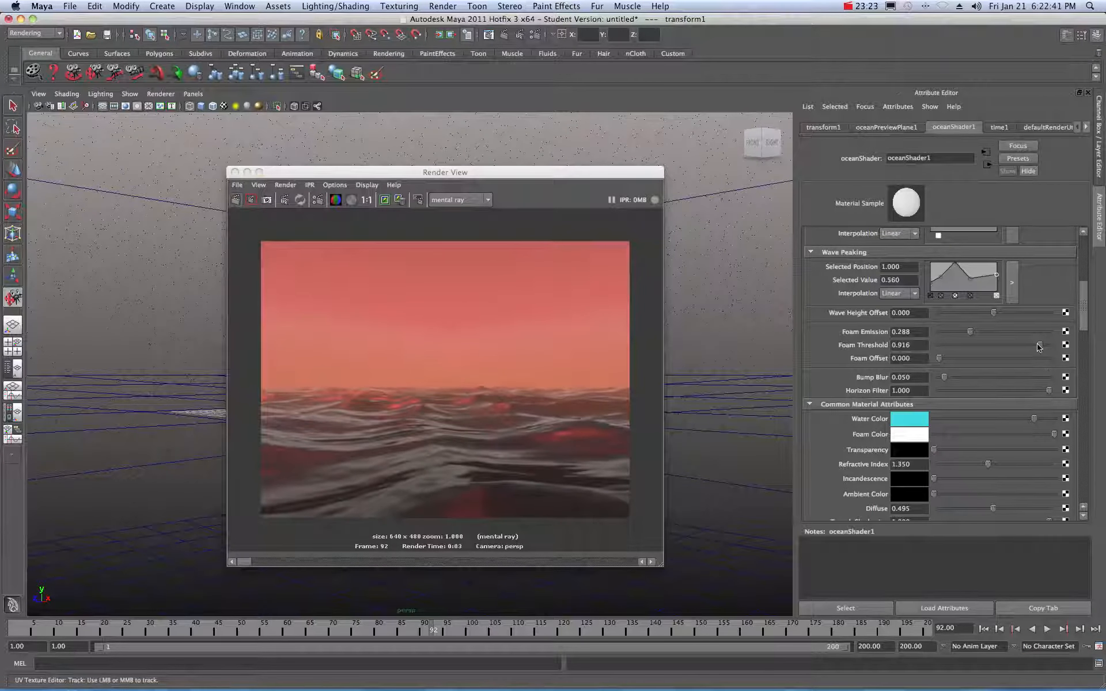
left_click_drag(1039, 346, 1006, 345)
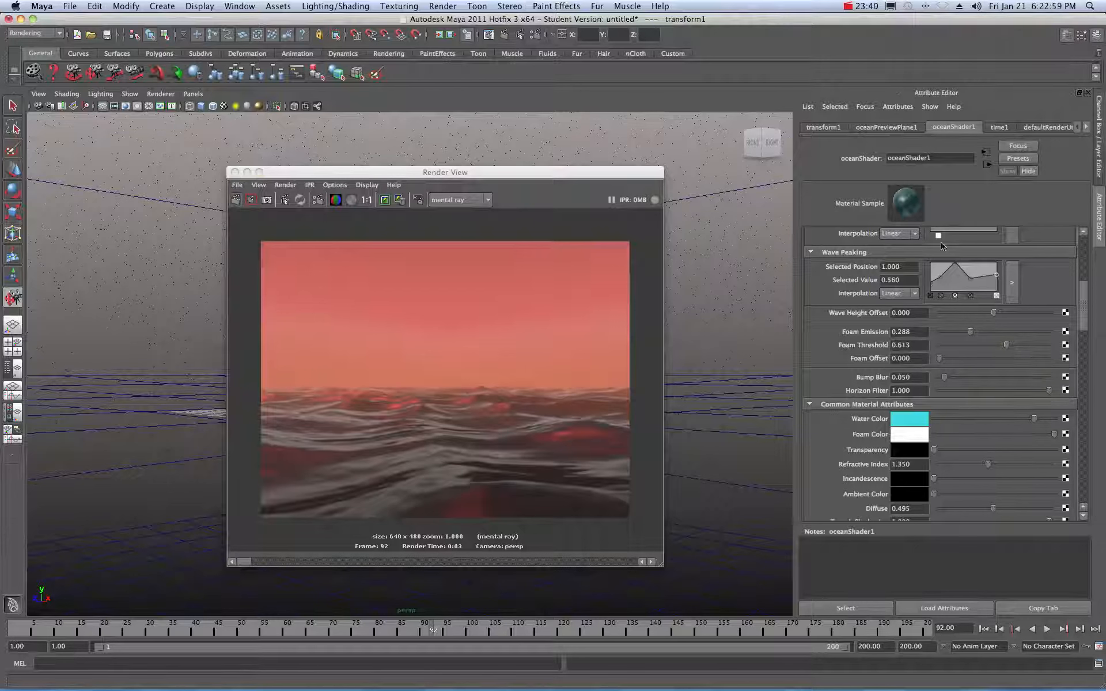
left_click(236, 200)
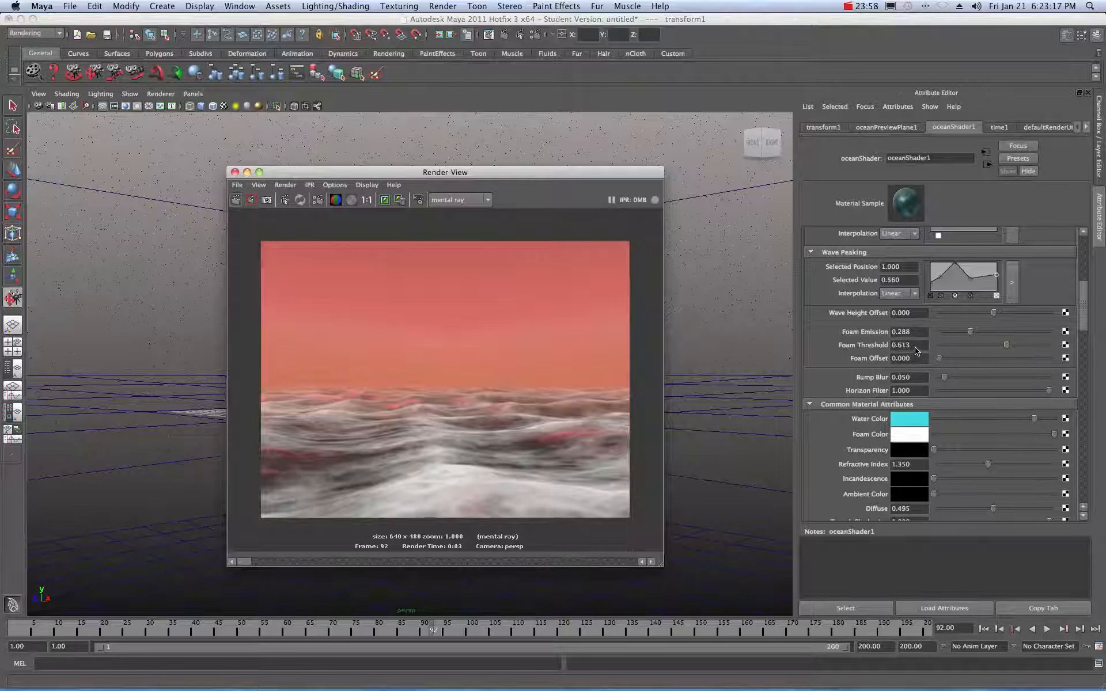
- Set Foam Threshold to 0.500 and re-render frame 92 to compare the foam
left_click_drag(921, 345, 865, 348)
type(".5")
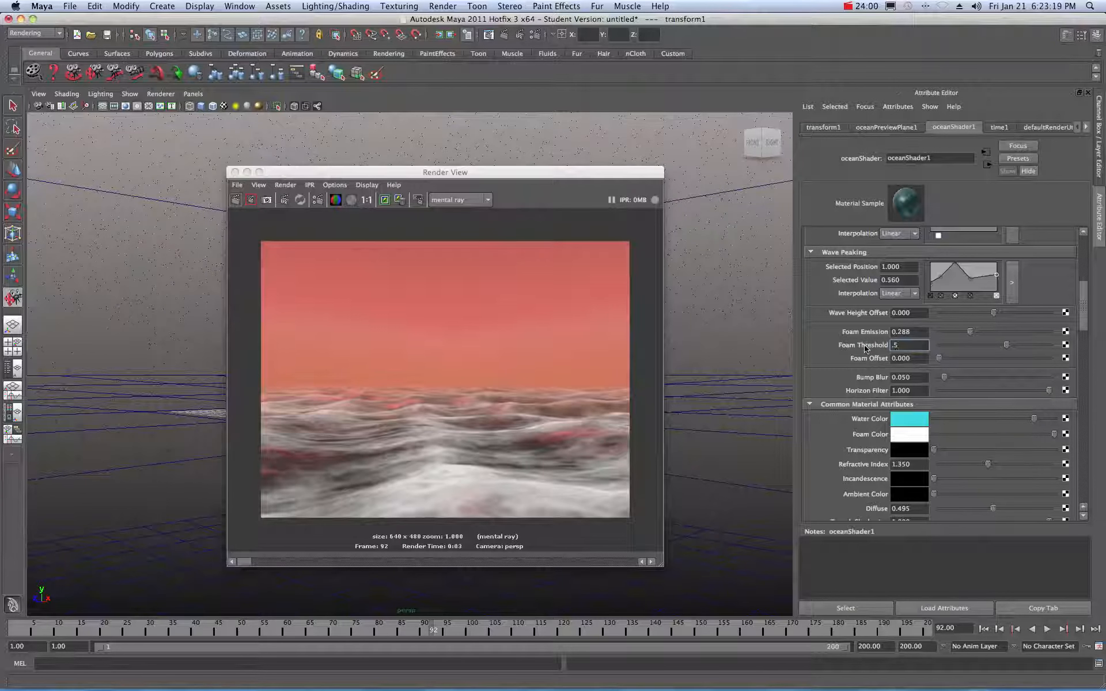
type("00")
key("Return")
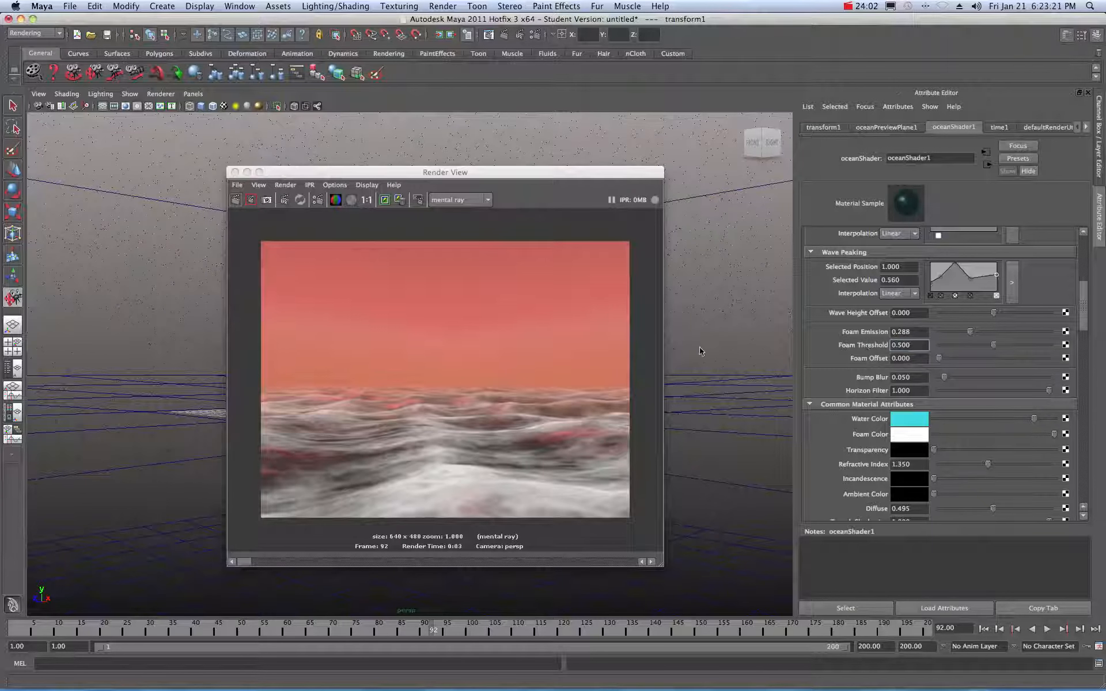
left_click(236, 199)
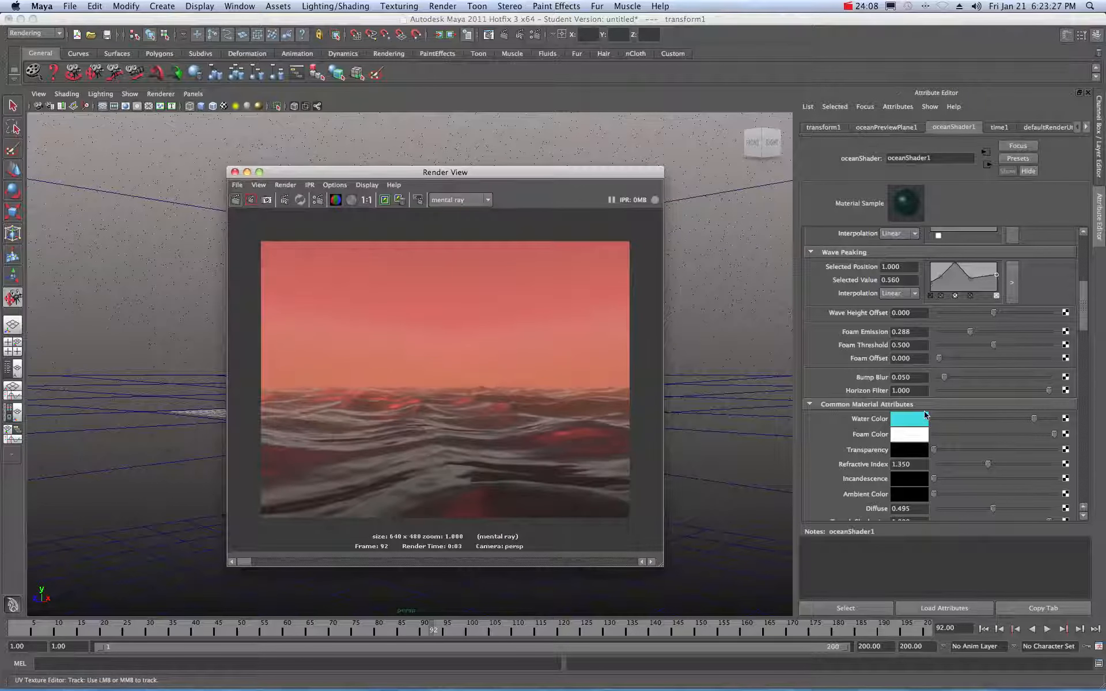
- Try a Foam Threshold of 0.550 and re-render frame 92
left_click_drag(920, 345, 869, 352)
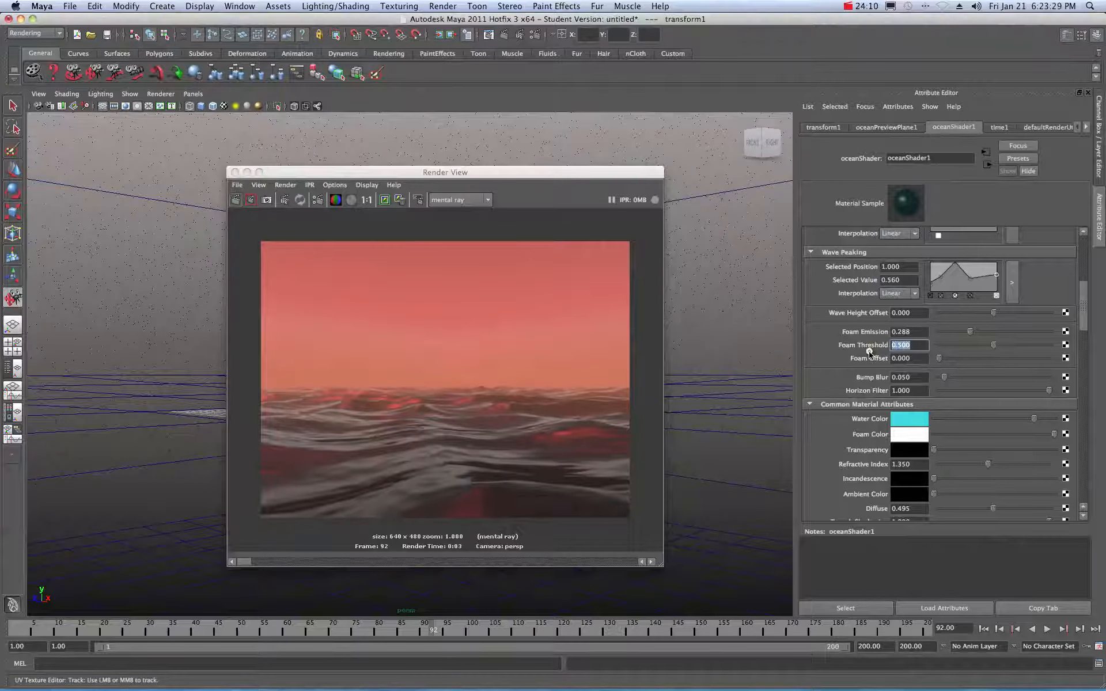
type(".550")
key("Return")
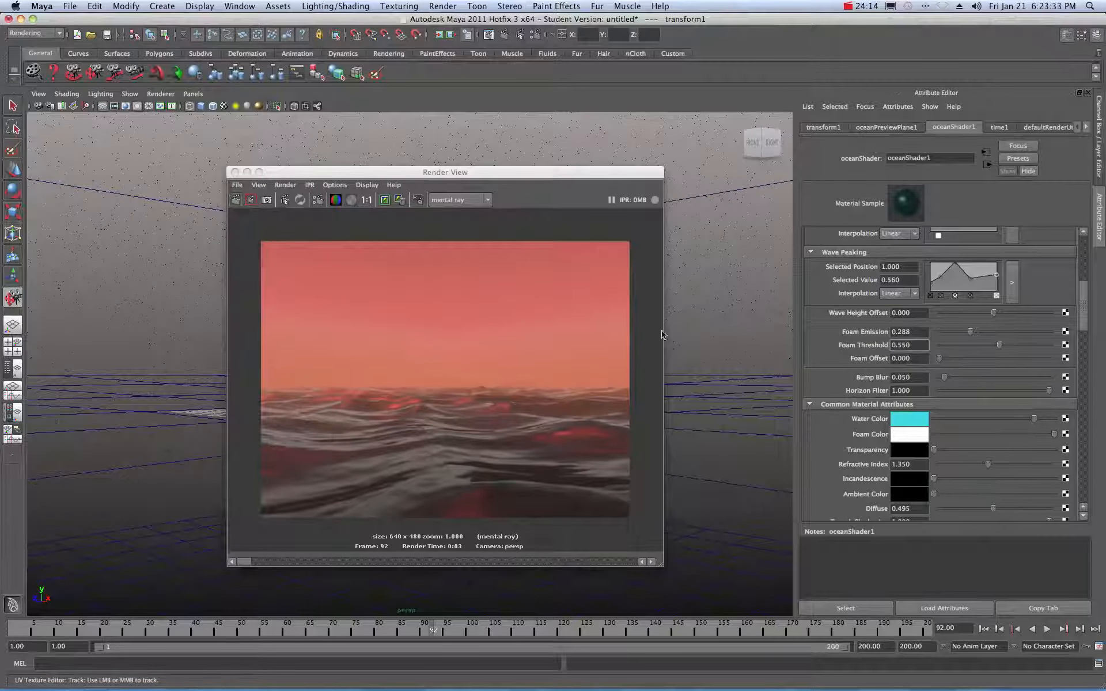
left_click(236, 200)
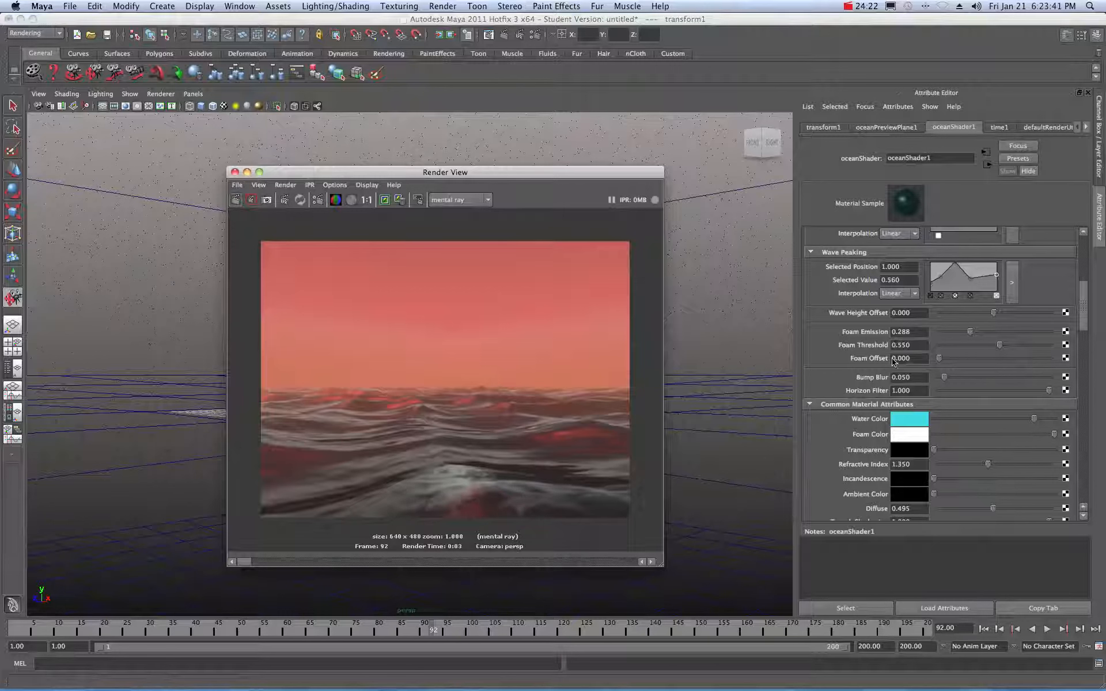
- Increase Foam Threshold to 0.580 and render the frame again to check the foam coverage
left_click(919, 345)
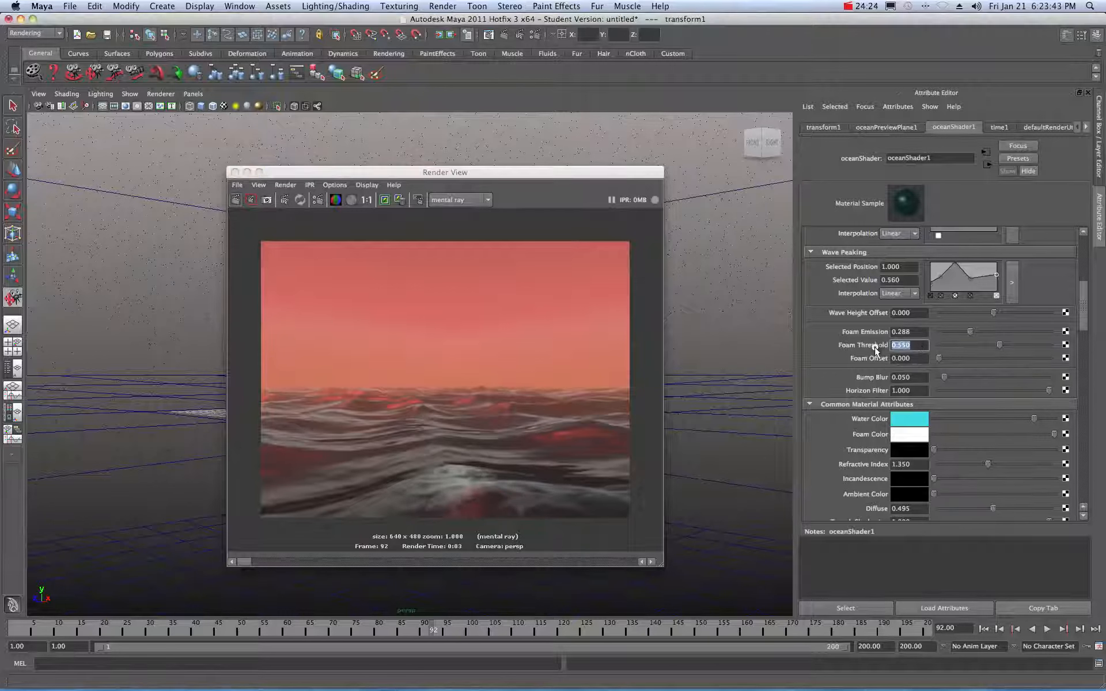
type(".580")
key("Return")
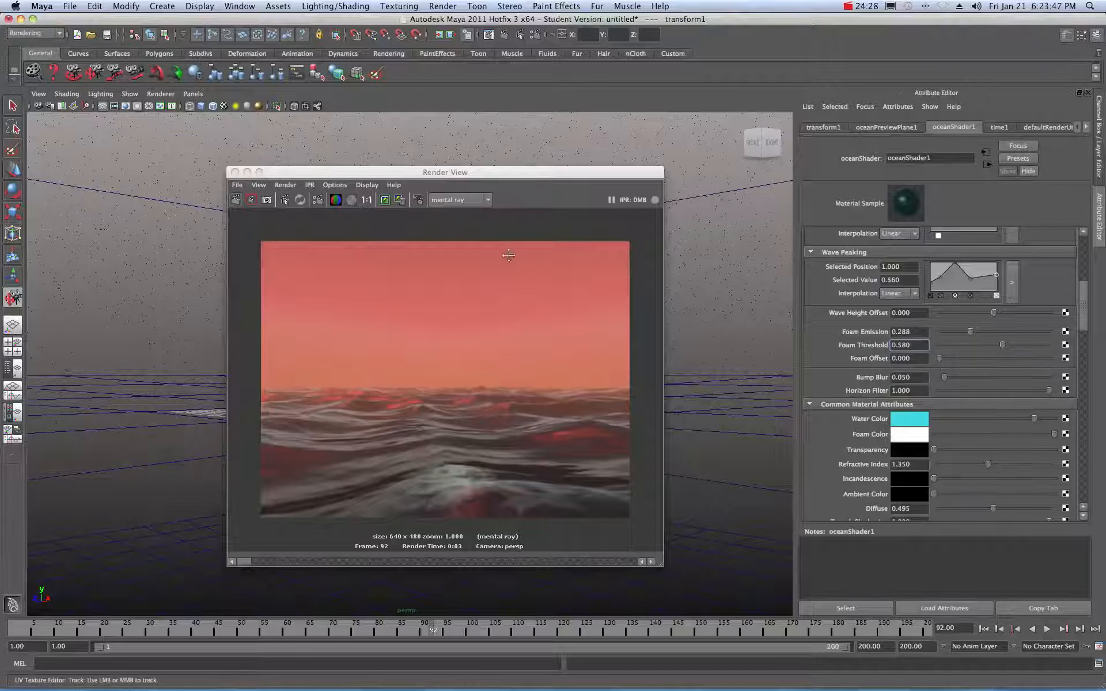
left_click(236, 198)
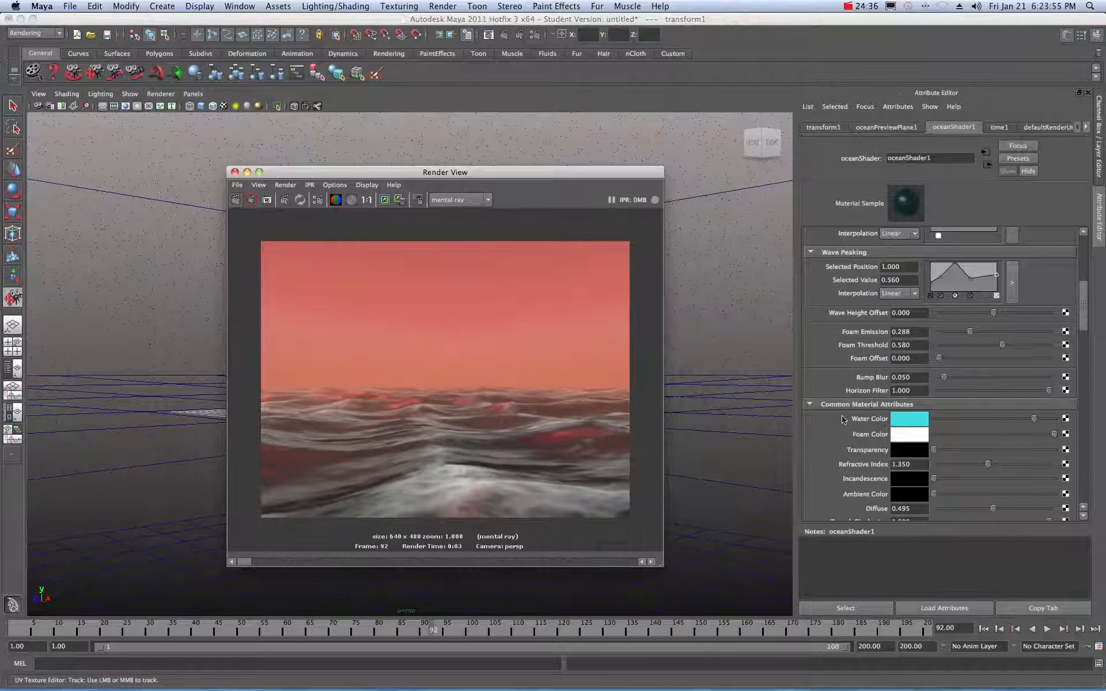
- Review the ocean shader's remaining attributes, from common material, specular shading and environment through raytrace, mental ray, photon and frame buffer settings
scroll(842, 416, "down", 2)
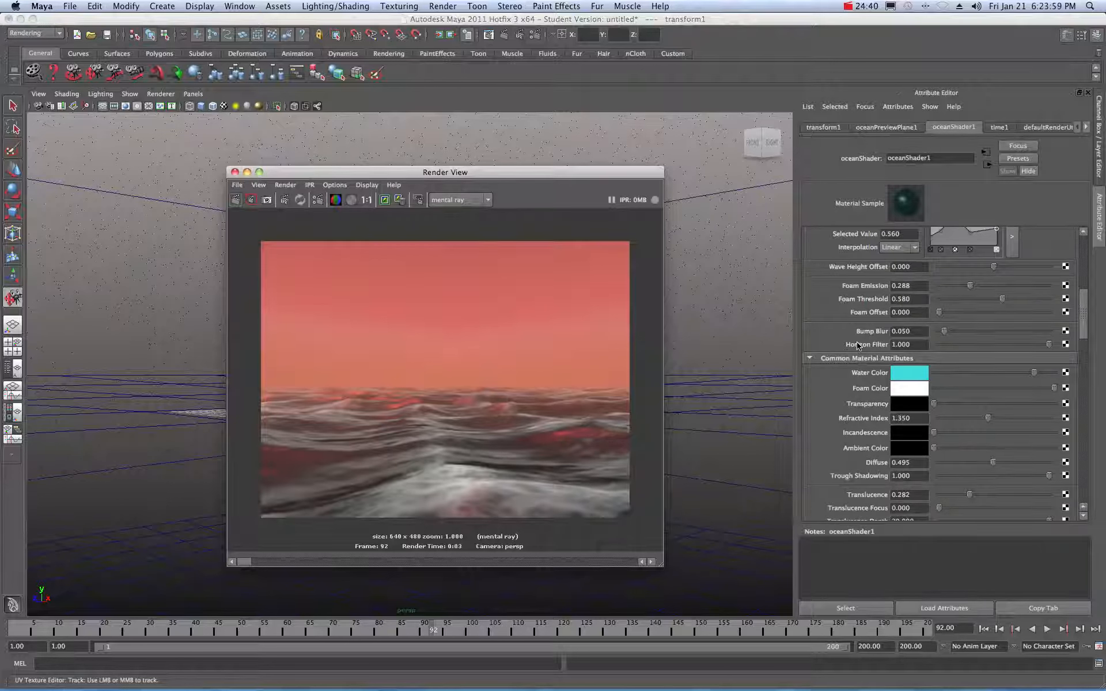
scroll(858, 346, "down", 6)
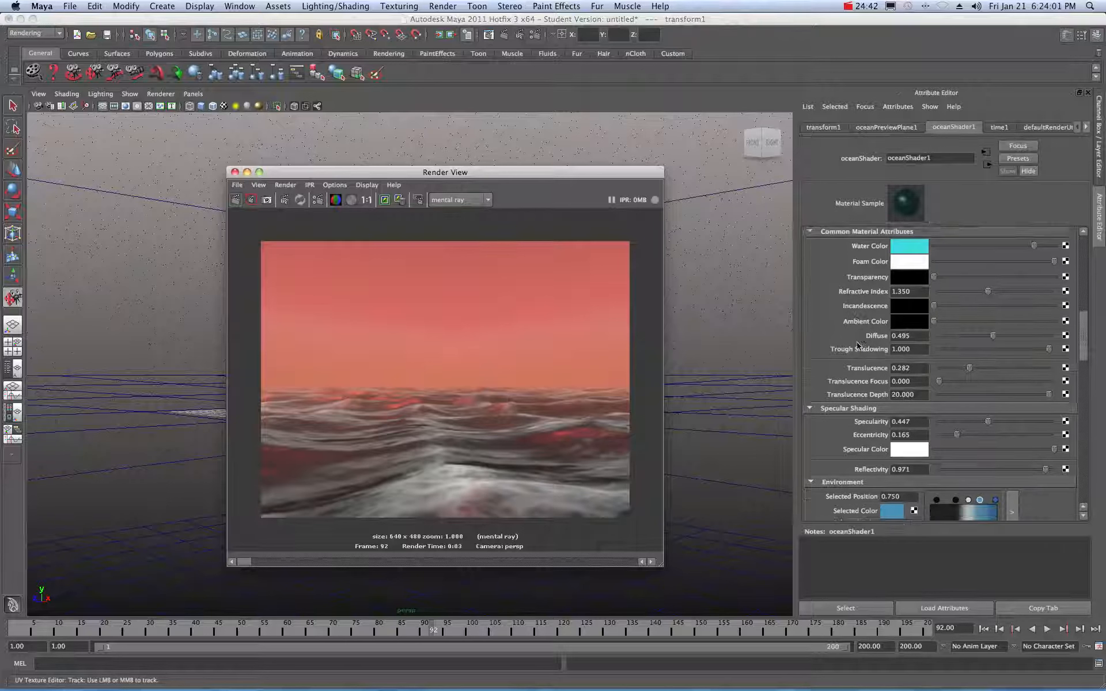
scroll(858, 346, "down", 5)
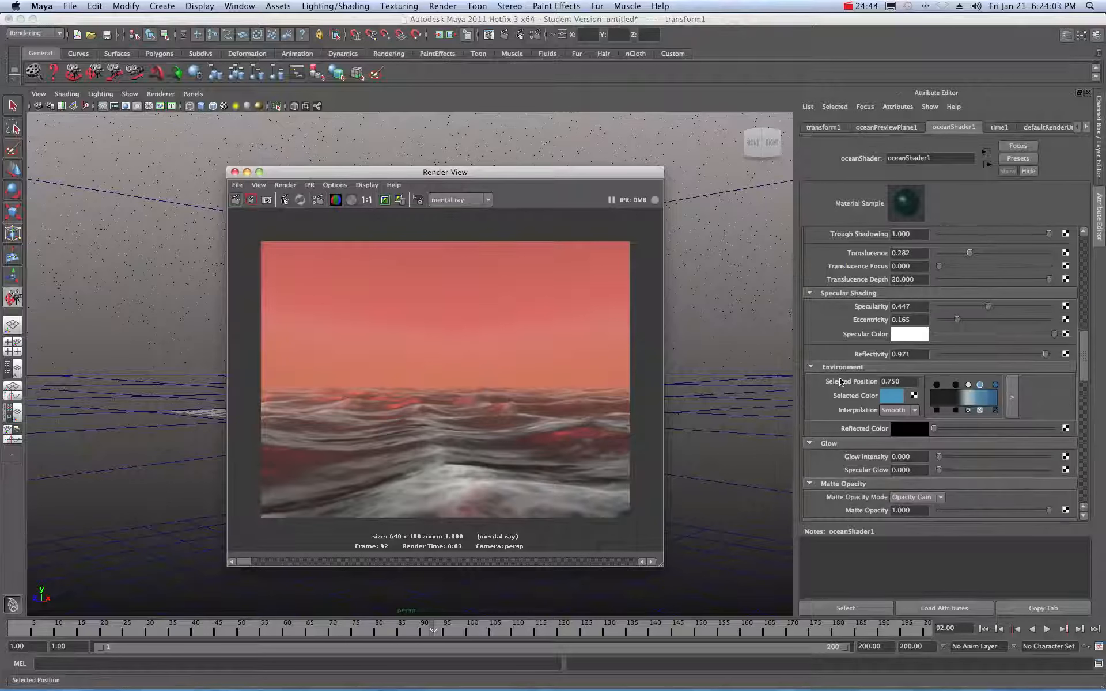
scroll(840, 381, "down", 1)
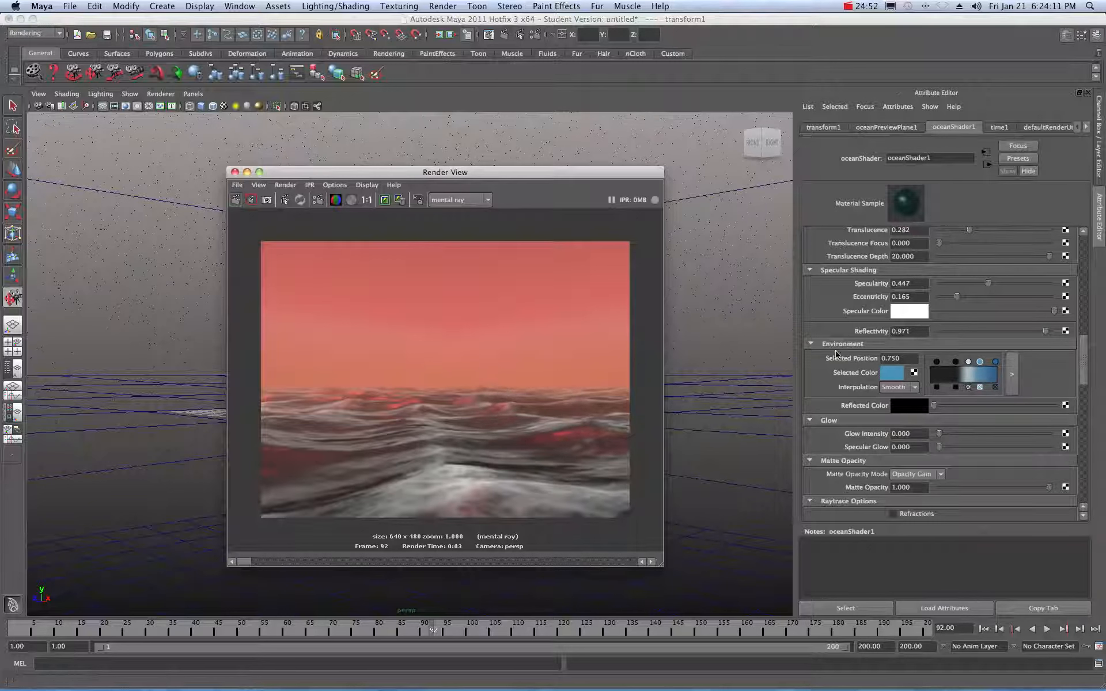
scroll(829, 339, "down", 2)
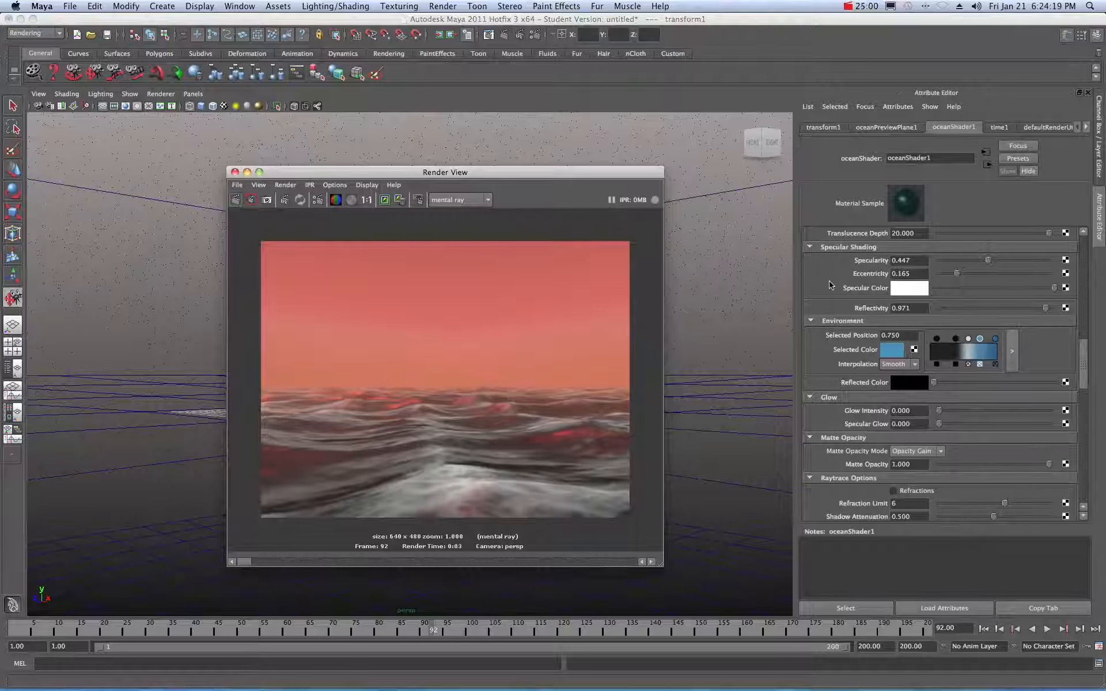
scroll(835, 294, "down", 5)
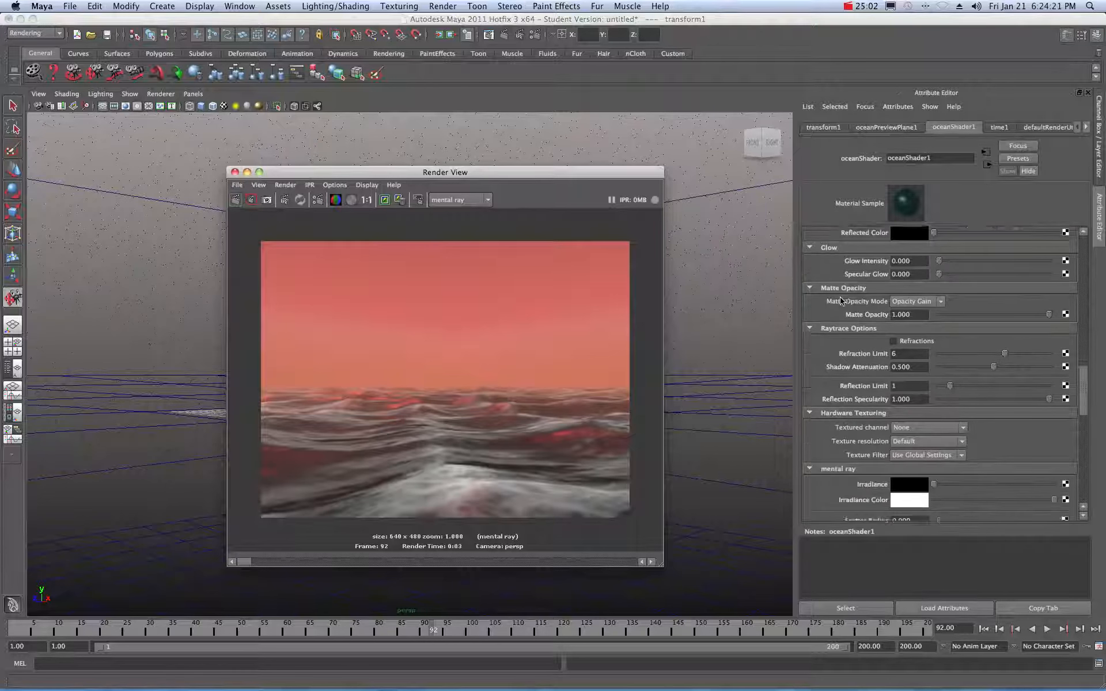
scroll(841, 300, "down", 7)
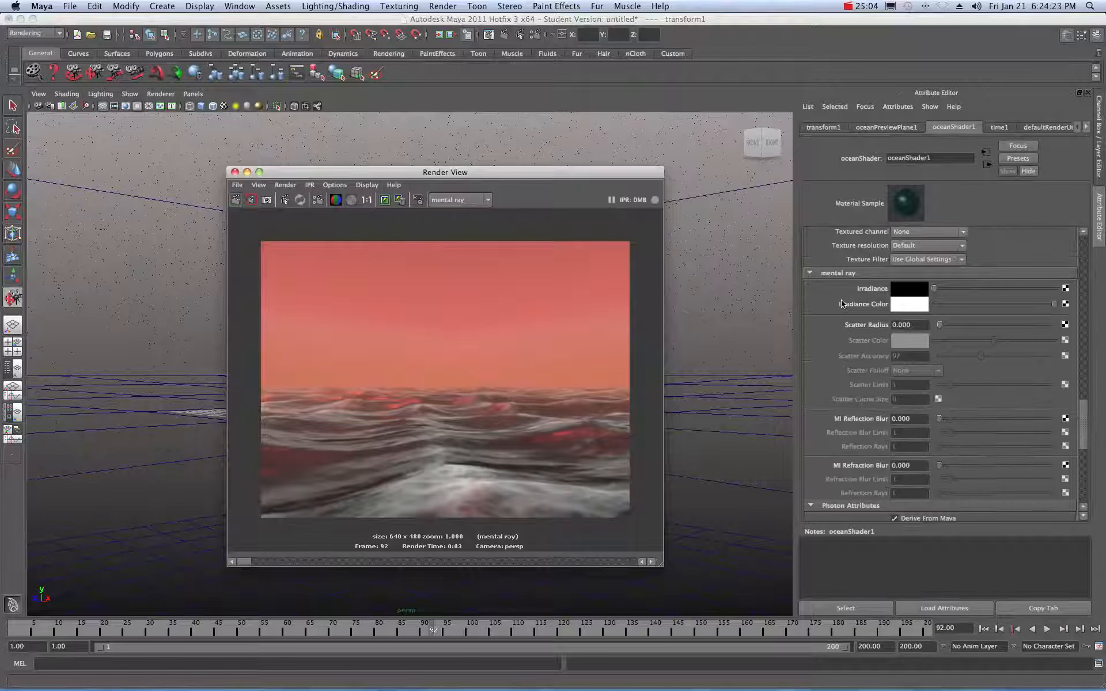
scroll(841, 300, "down", 5)
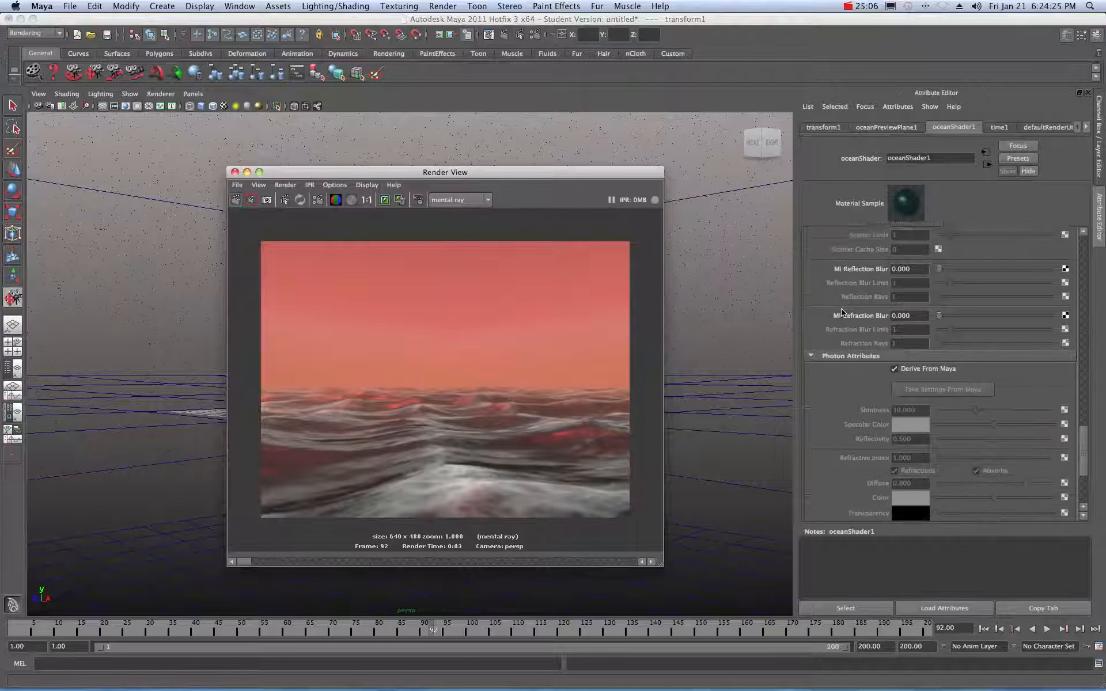
scroll(841, 314, "down", 5)
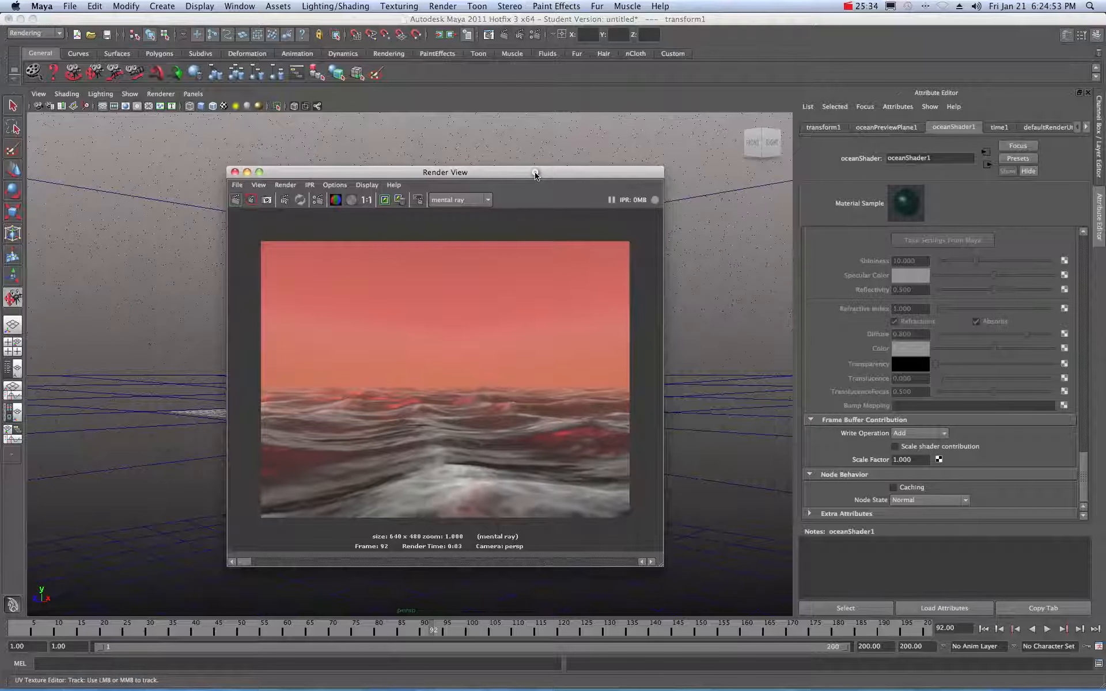
left_click_drag(536, 176, 607, 180)
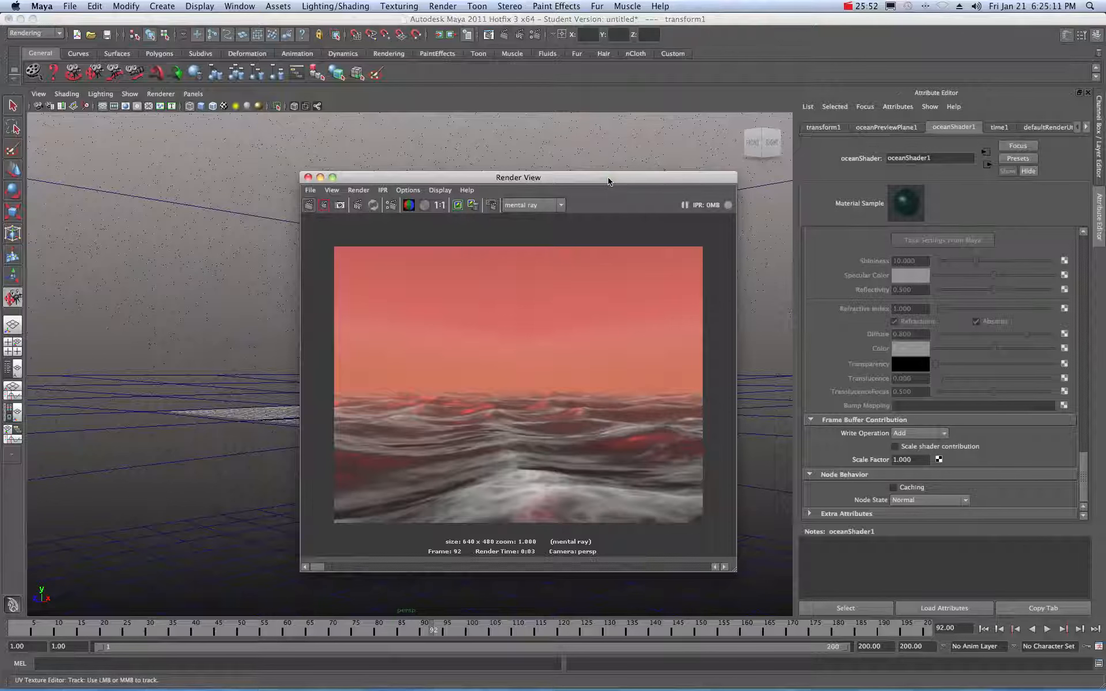
left_click_drag(604, 180, 626, 161)
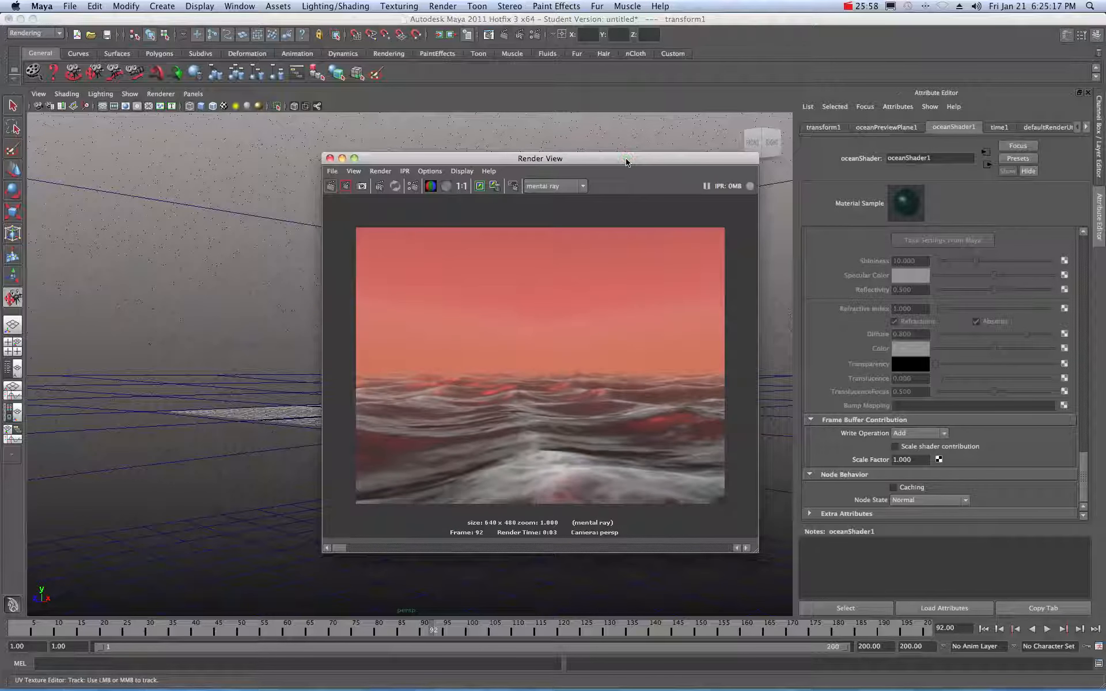
left_click_drag(626, 162, 521, 160)
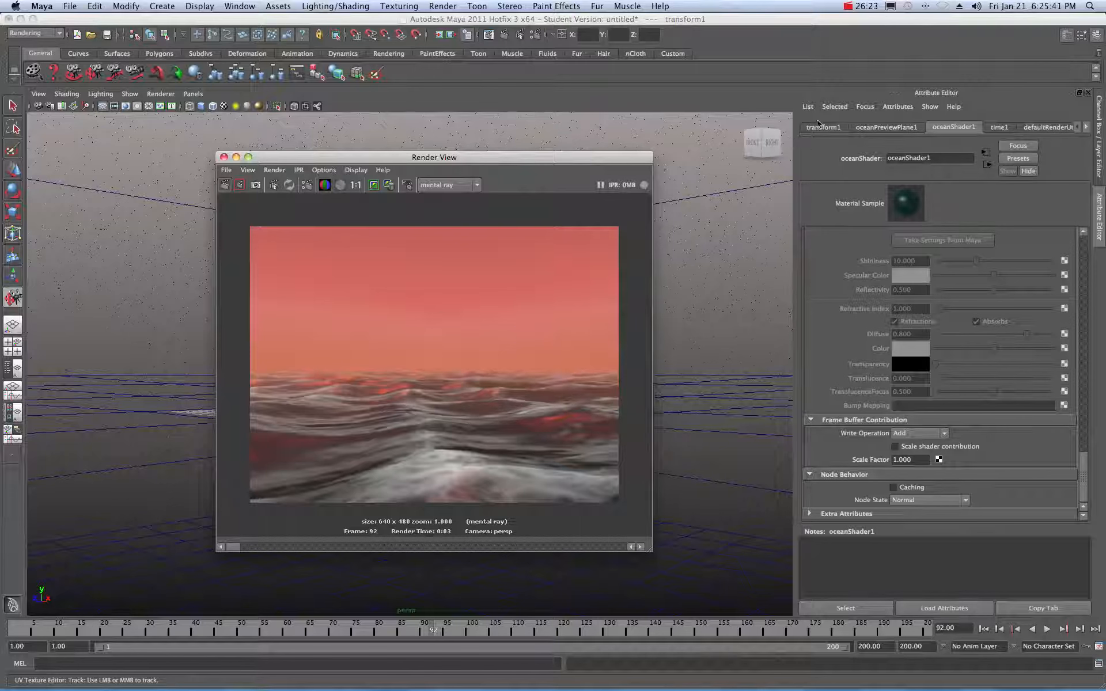
left_click(847, 6)
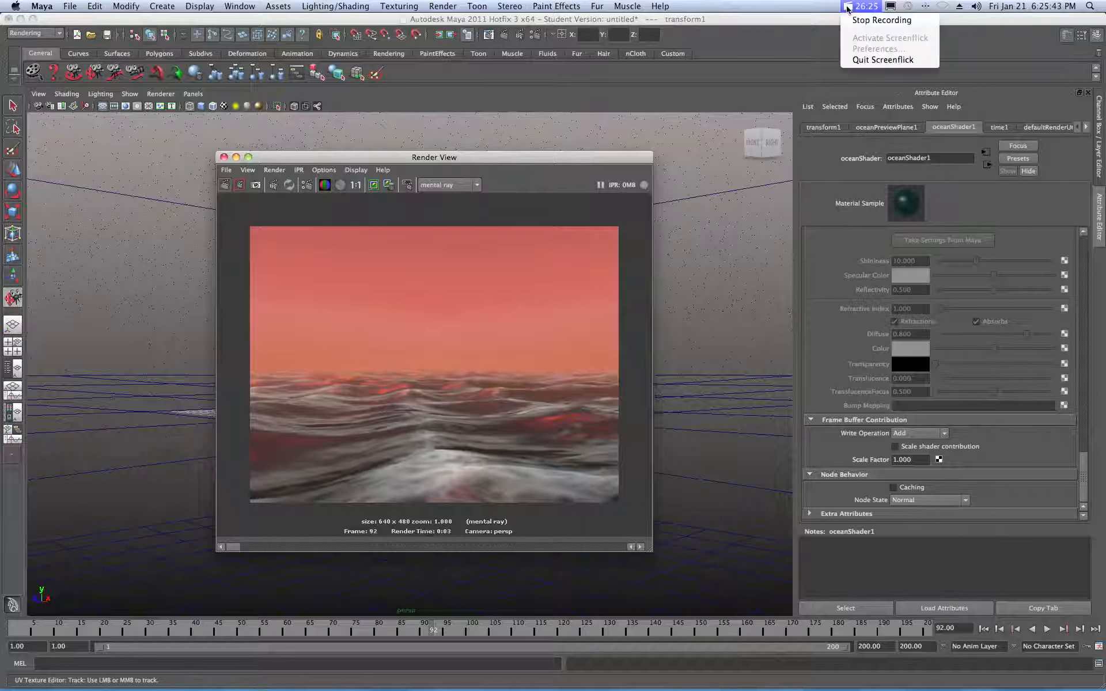